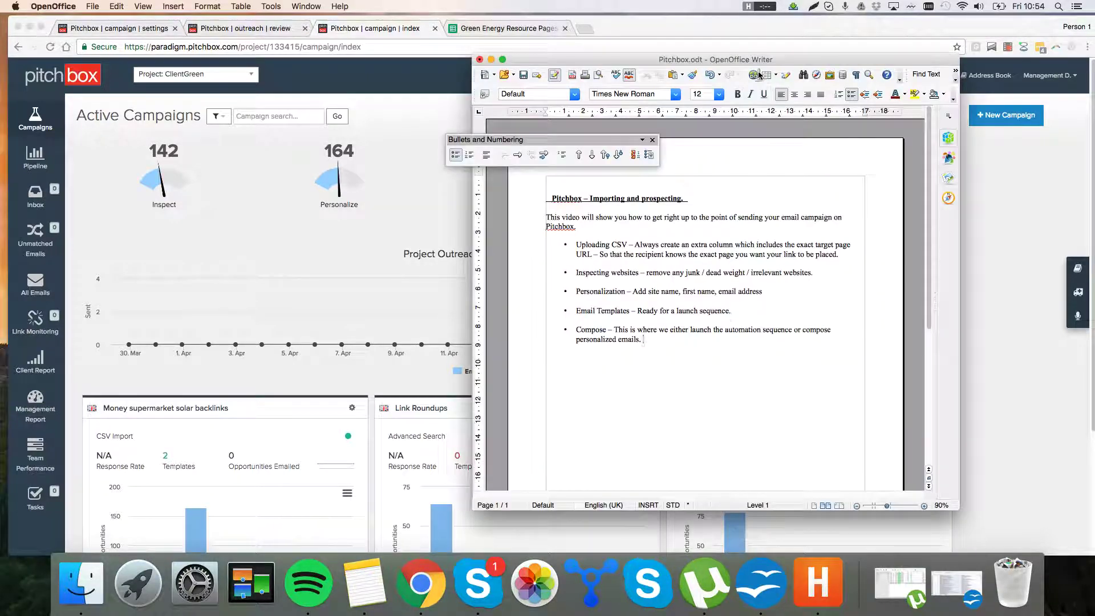
# Close the floating Bullets and Numbering panel and highlight 'Importing and prospecting' in the notes heading
pyautogui.moveTo(768, 59); pyautogui.dragTo(753, 57)
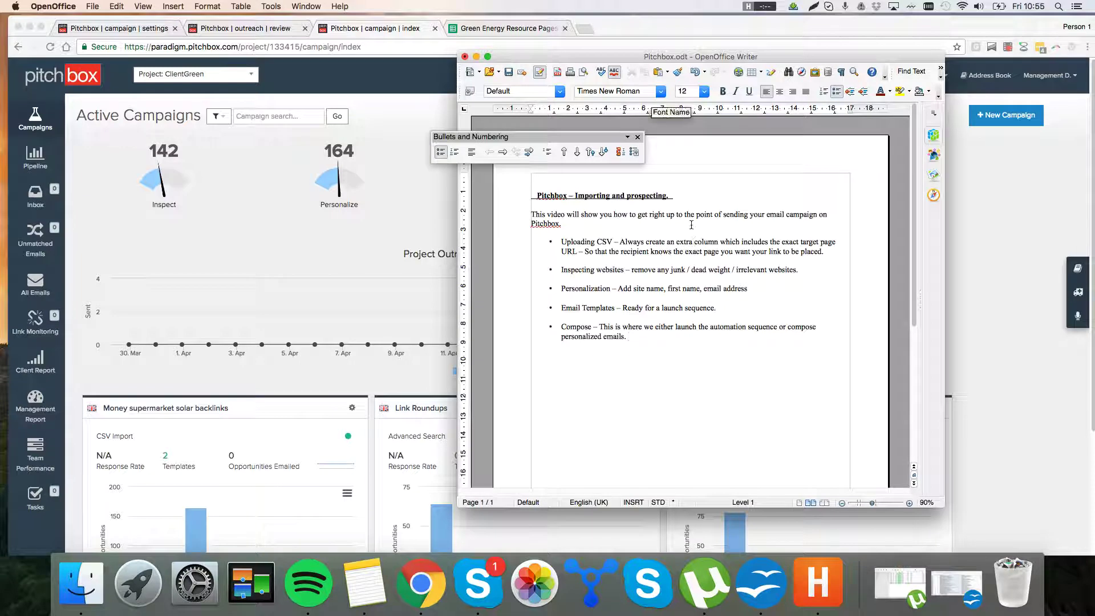
pyautogui.click(682, 206)
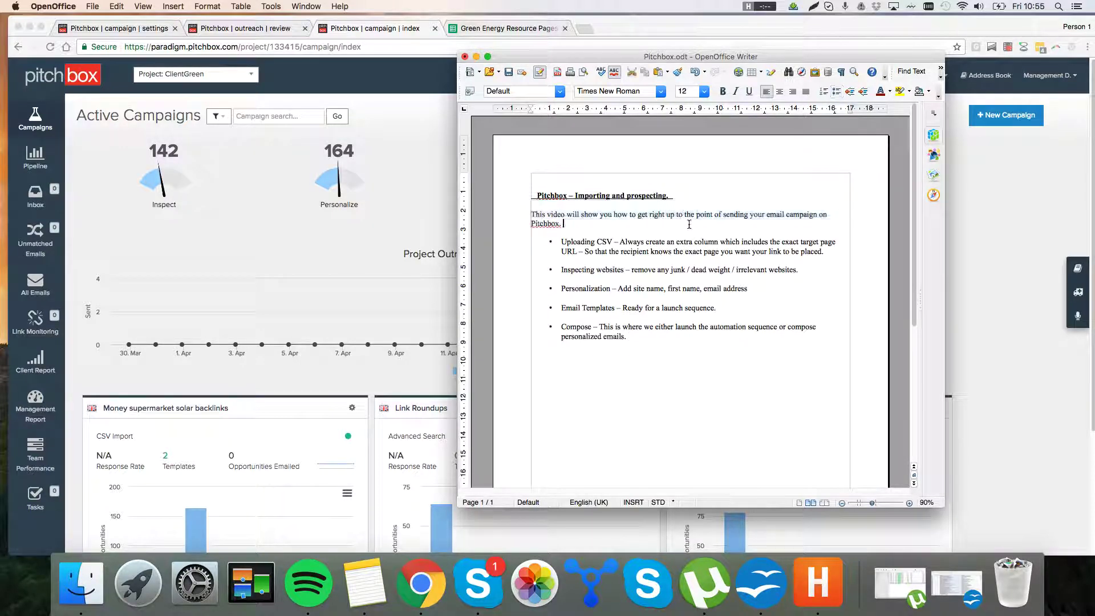
pyautogui.click(687, 219)
pyautogui.click(517, 217)
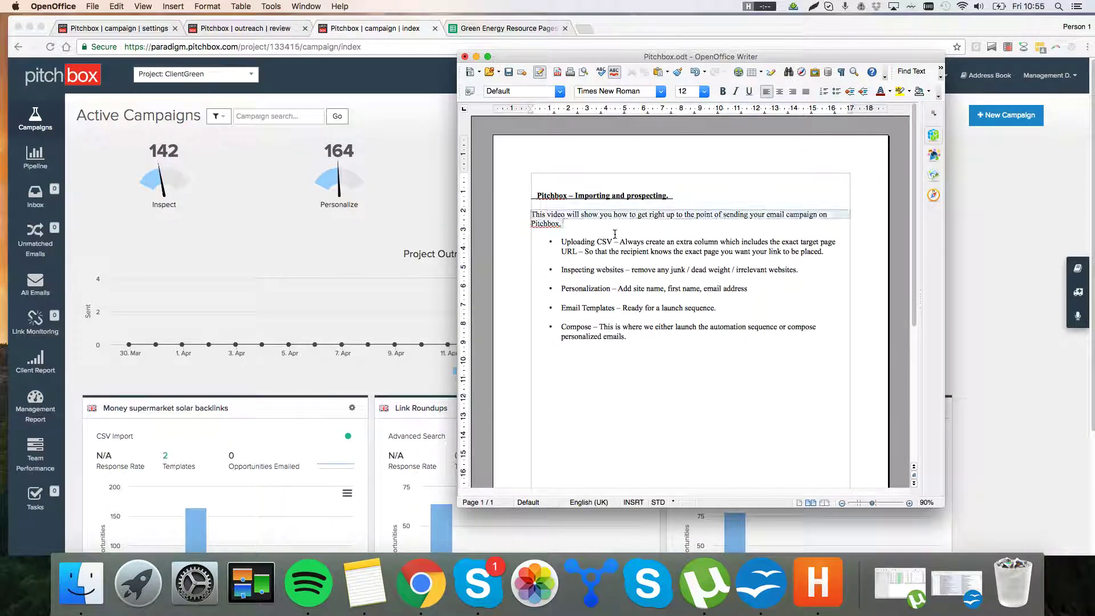
pyautogui.moveTo(672, 195); pyautogui.dragTo(573, 195)
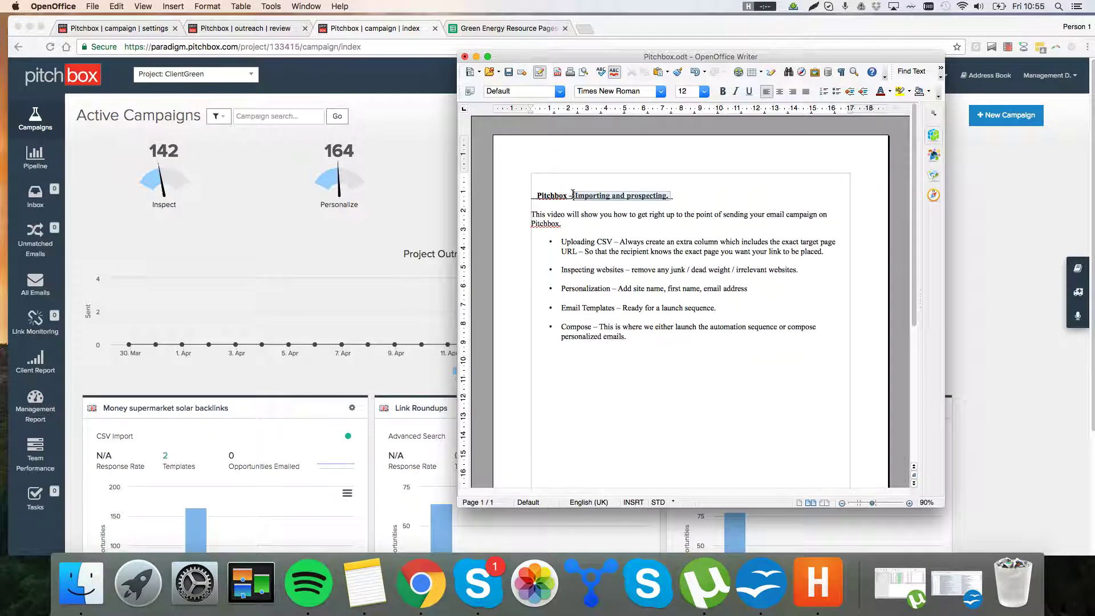
pyautogui.click(613, 206)
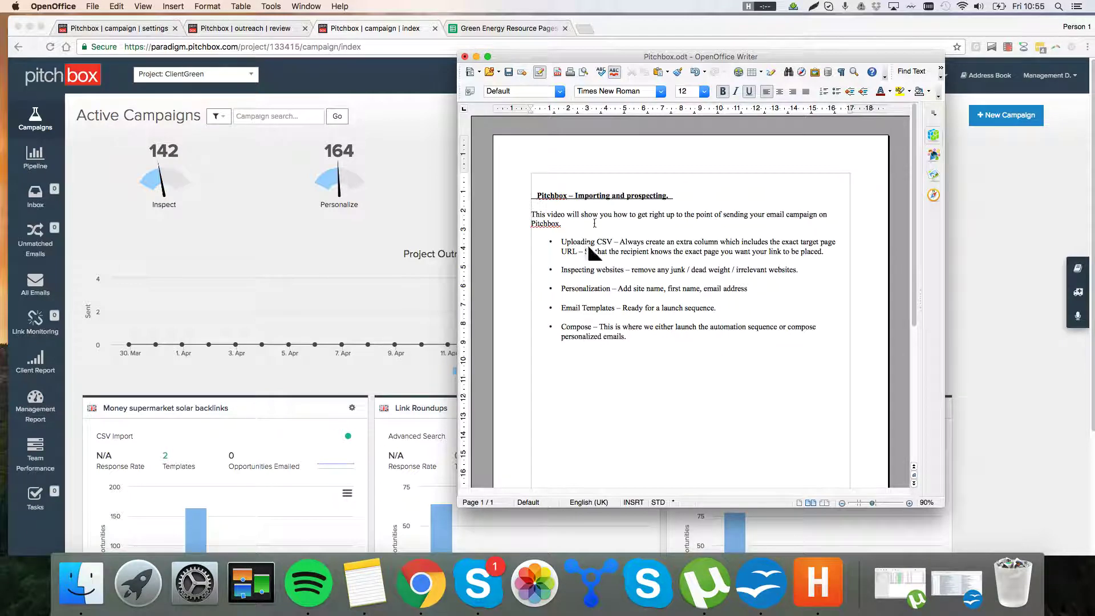
# Review the last three bullets, including Personalization, then bring the Pitchbox Active Campaigns dashboard forward
pyautogui.moveTo(591, 284); pyautogui.dragTo(655, 338)
pyautogui.click(625, 288)
pyautogui.tripleClick(625, 289)
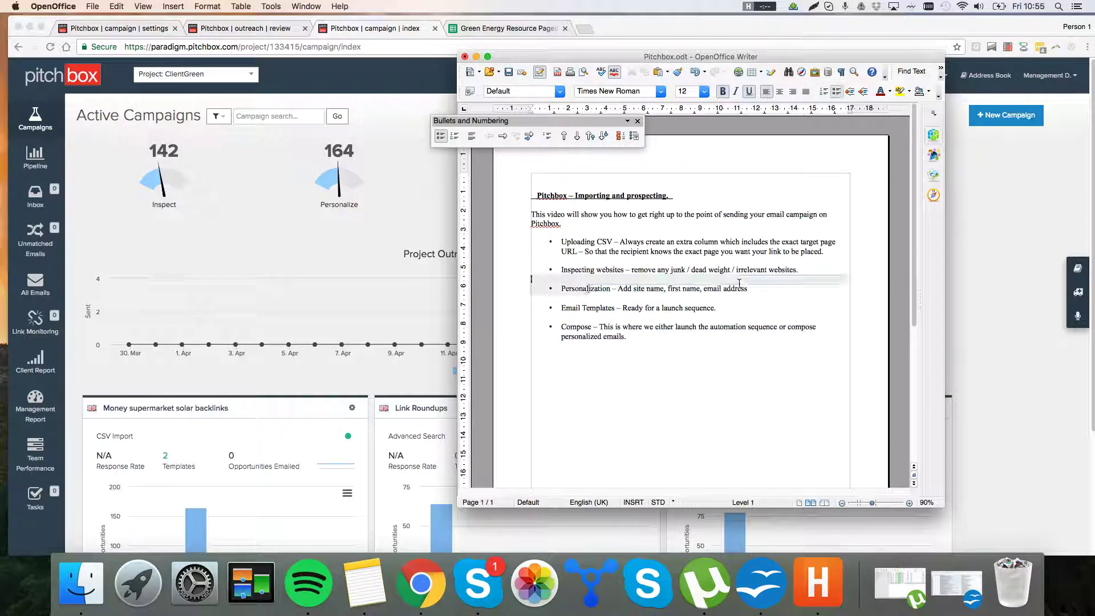
pyautogui.click(754, 289)
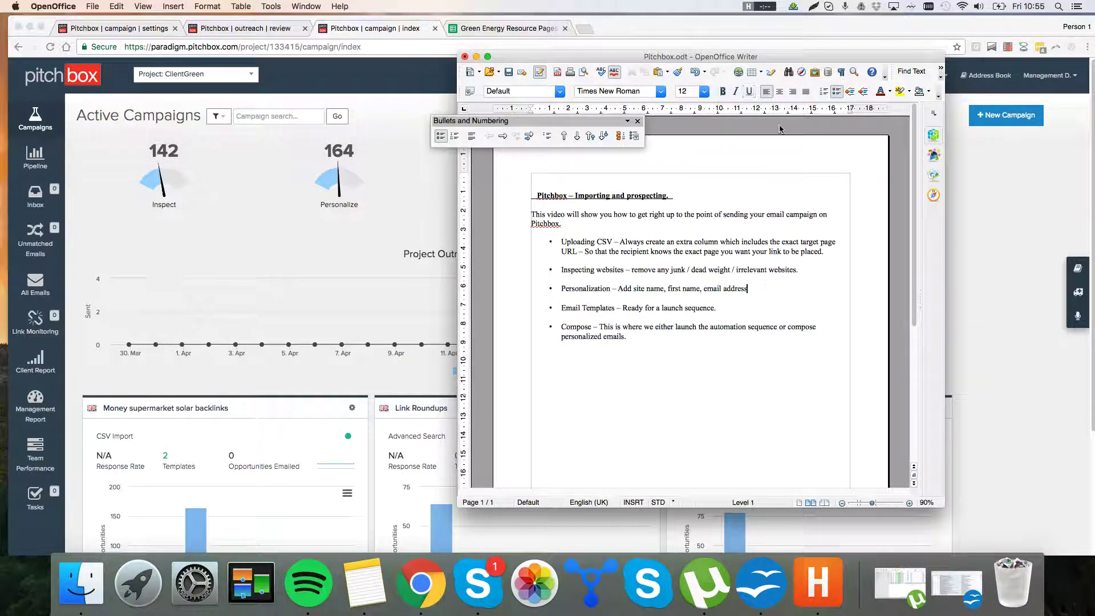
pyautogui.moveTo(665, 56); pyautogui.dragTo(664, 39)
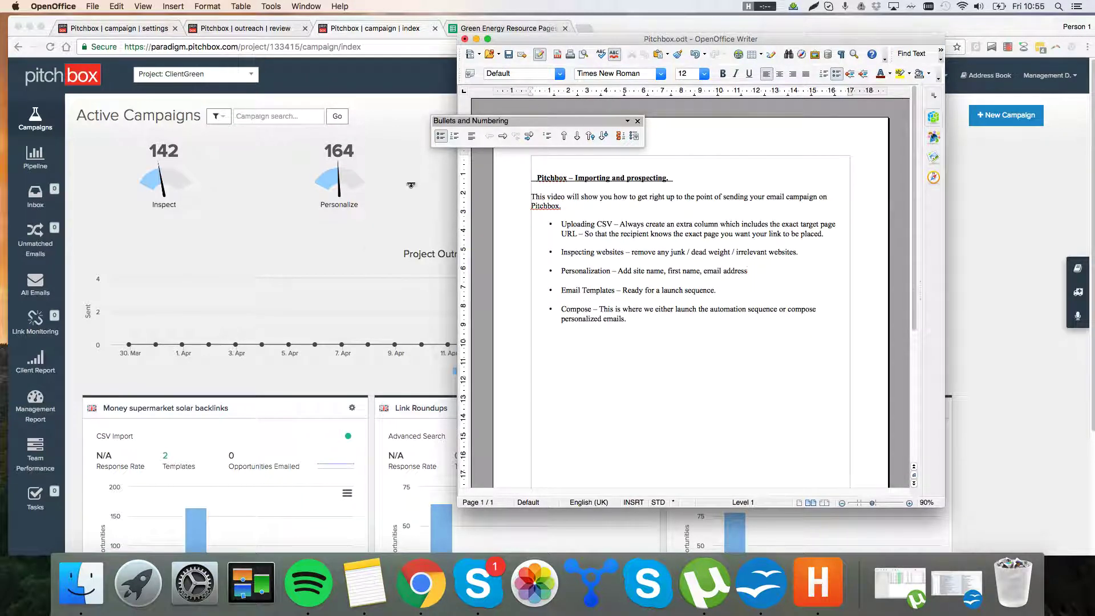
pyautogui.click(386, 246)
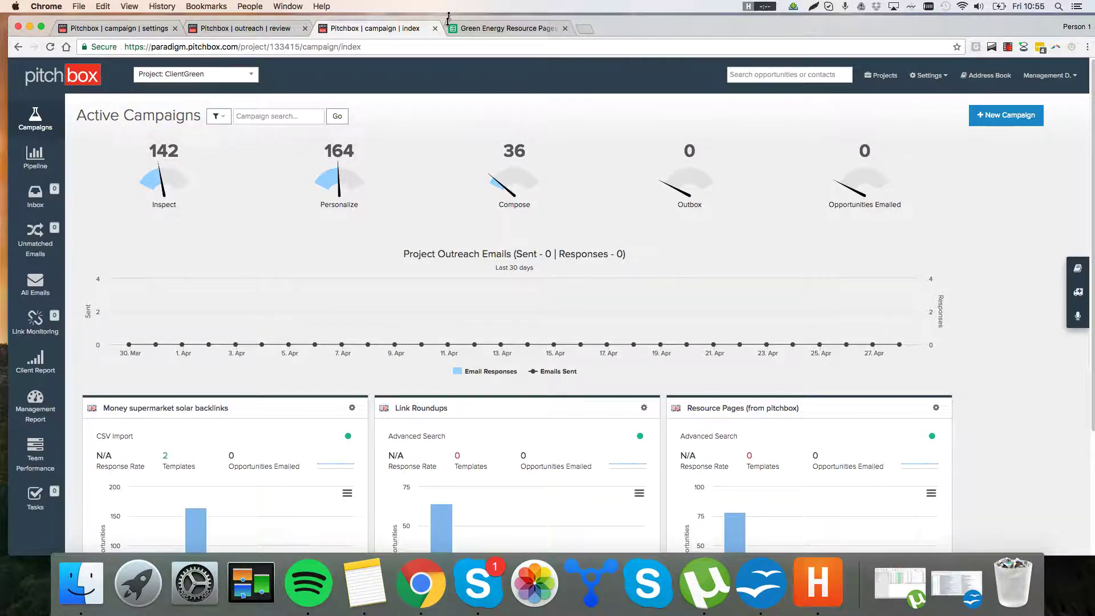
# From Campaigns, start a new campaign and locate the CSV Import campaign type
pyautogui.moveTo(448, 17); pyautogui.dragTo(447, 20)
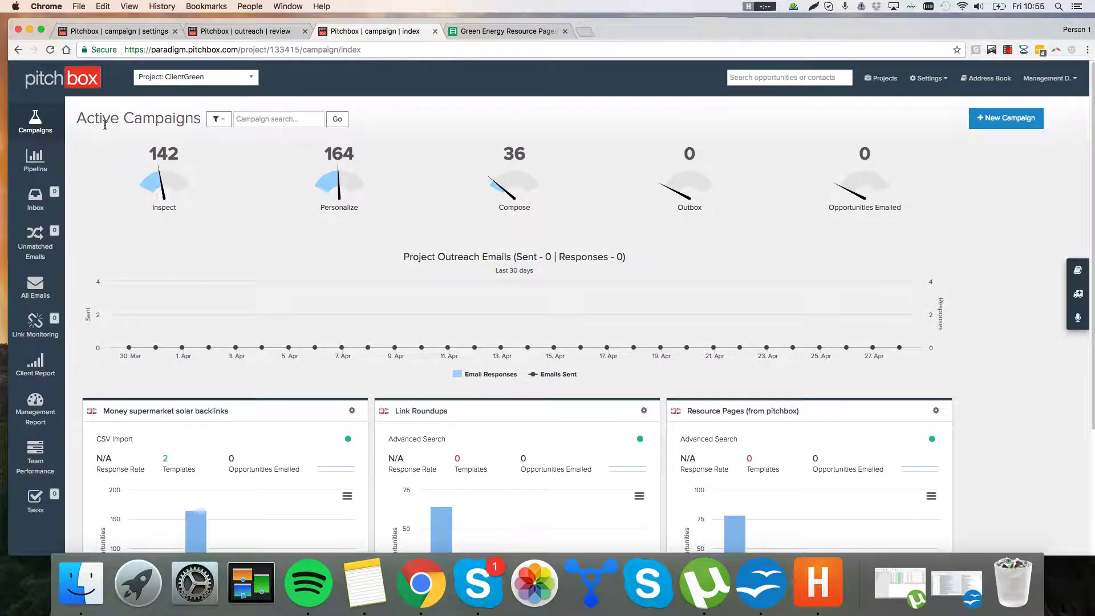
pyautogui.click(37, 123)
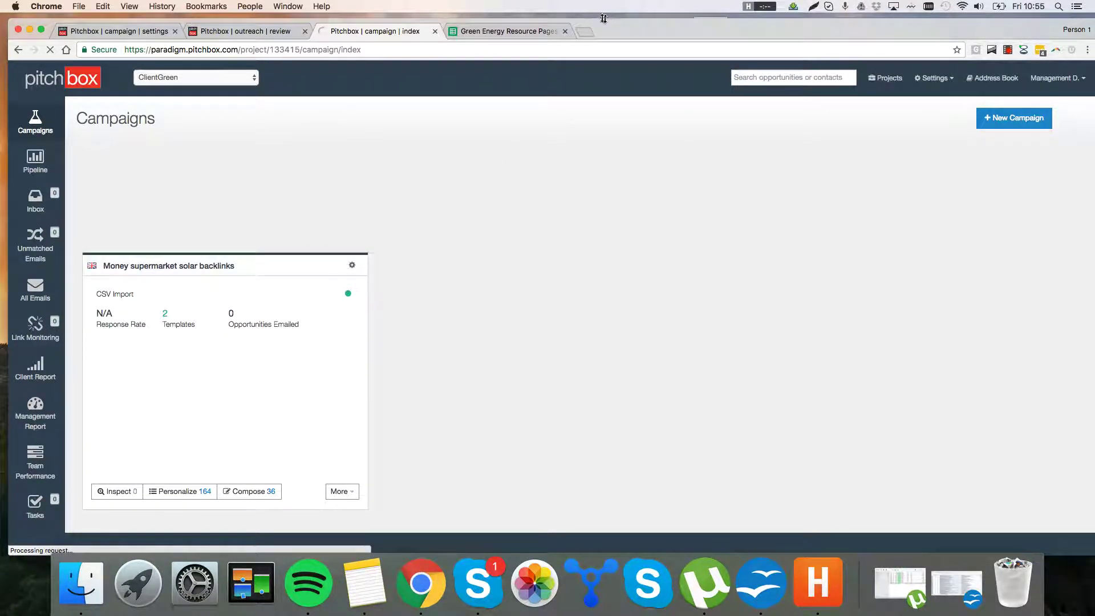
pyautogui.moveTo(604, 18); pyautogui.dragTo(603, 16)
pyautogui.click(1014, 118)
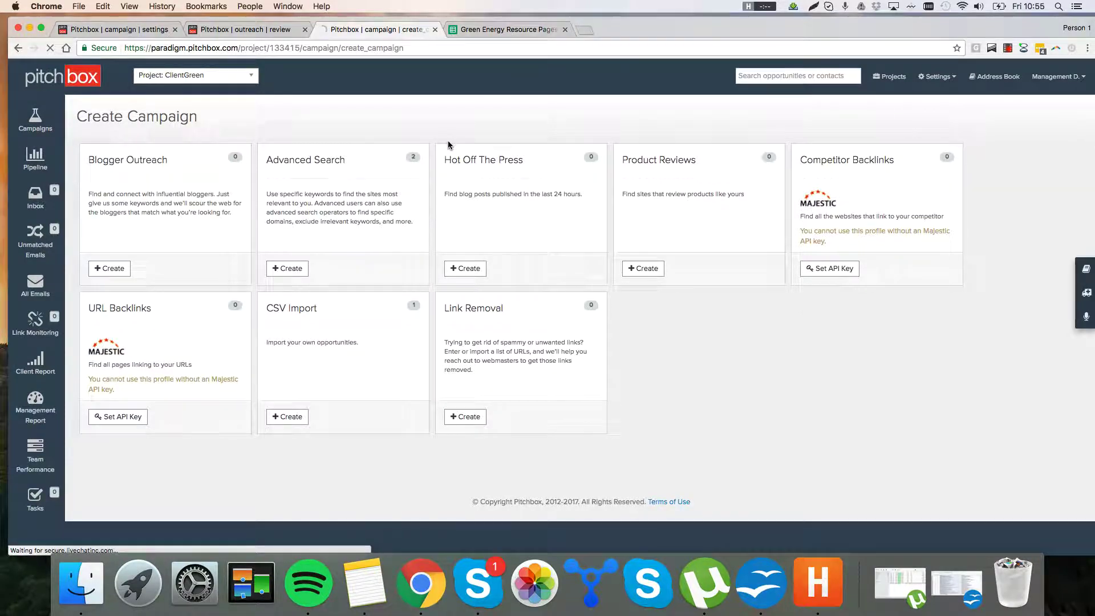
pyautogui.rightClick(426, 124)
pyautogui.click(420, 124)
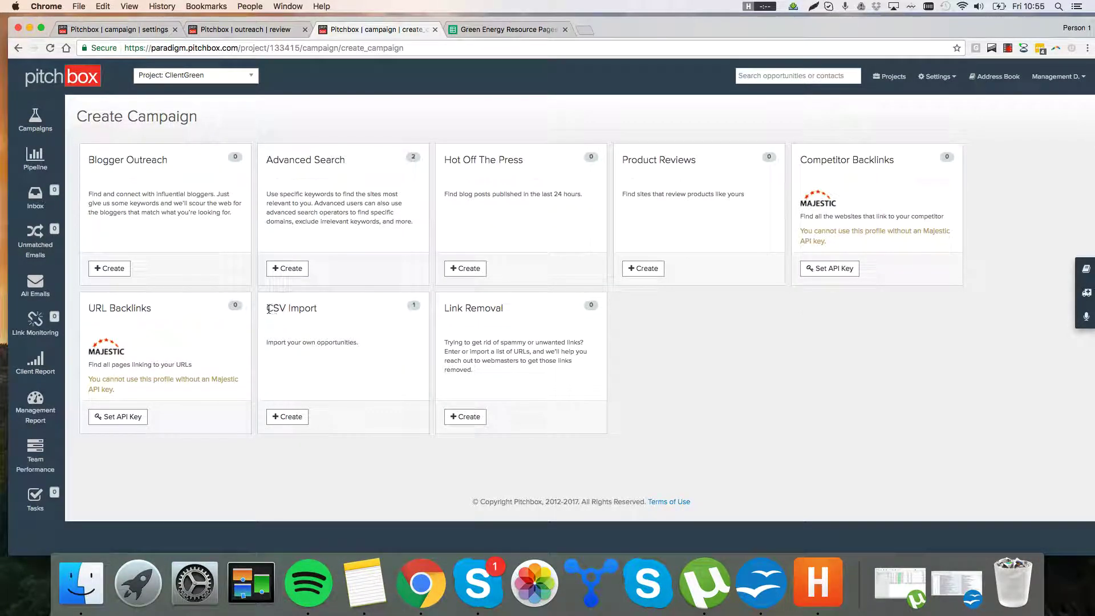
pyautogui.moveTo(269, 309); pyautogui.dragTo(311, 314)
pyautogui.click(315, 313)
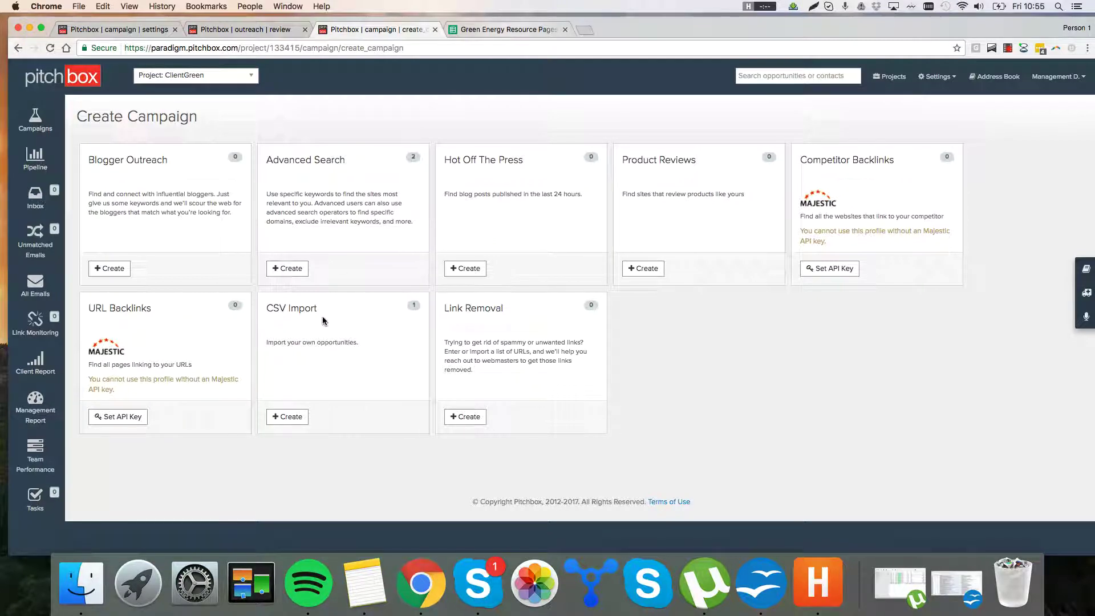
# In the Green Energy Resource Pages sheet, check the referring URL in B2 and emails in E6 and E8
pyautogui.click(478, 31)
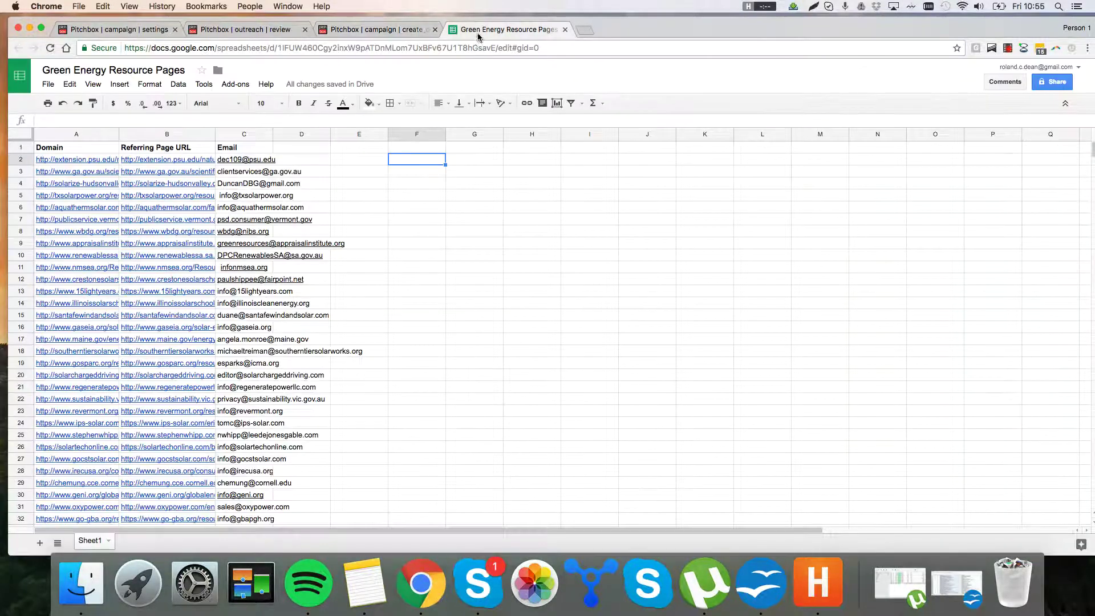
pyautogui.click(374, 234)
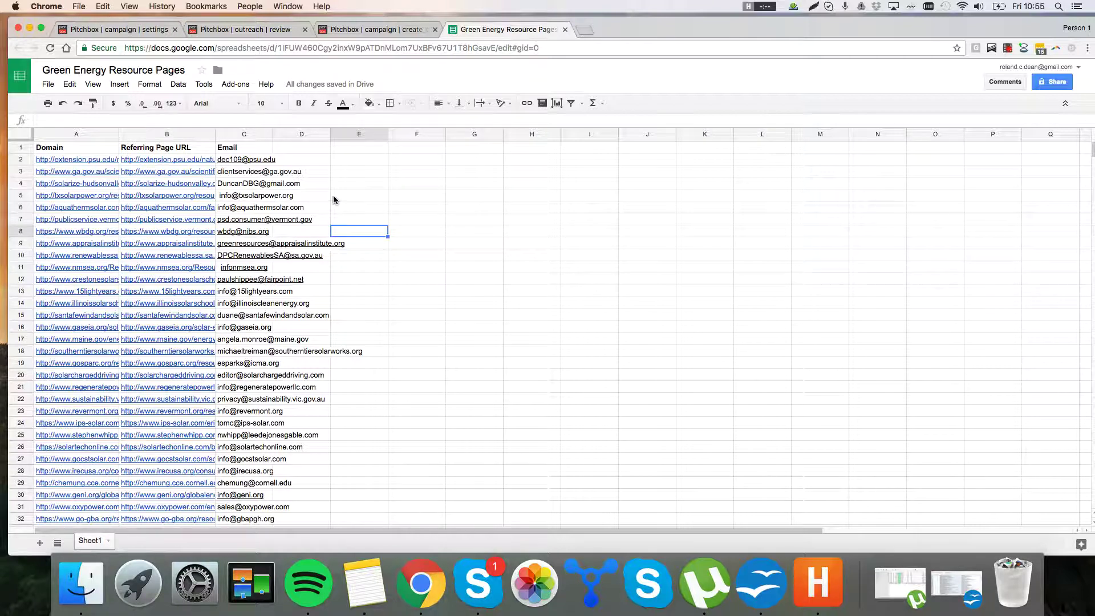
pyautogui.scroll(-20, 106, 245)
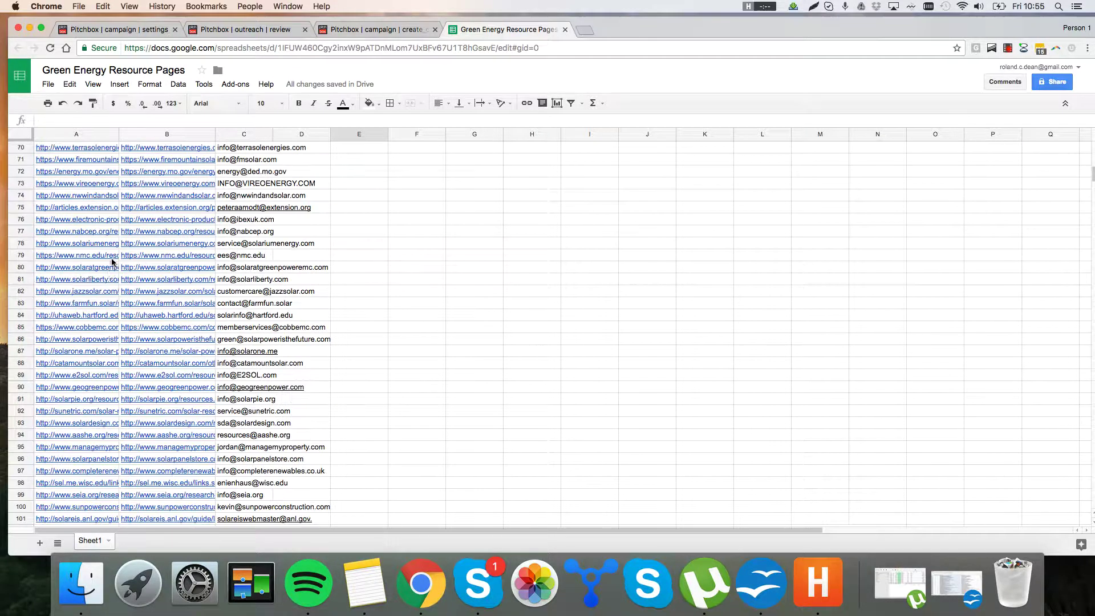
pyautogui.scroll(20, 109, 275)
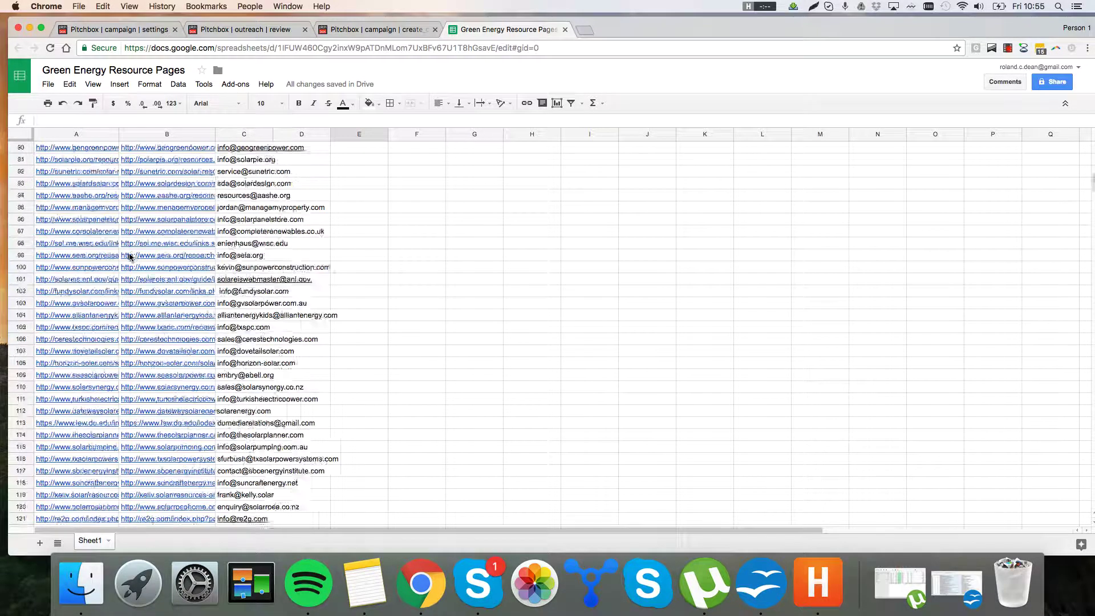
pyautogui.scroll(2, 131, 266)
pyautogui.click(195, 163)
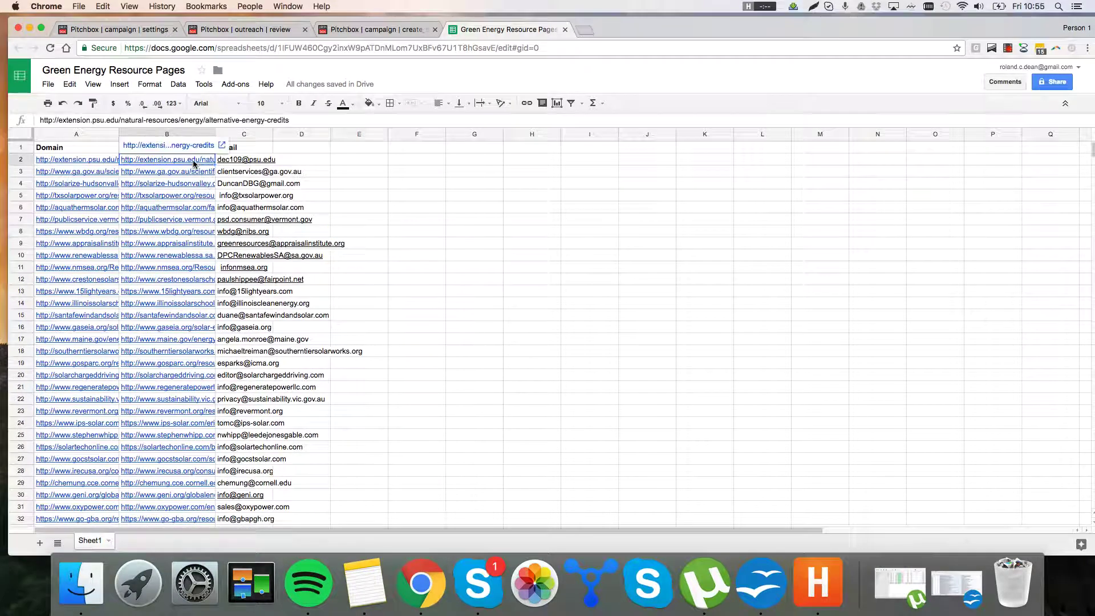
pyautogui.click(374, 208)
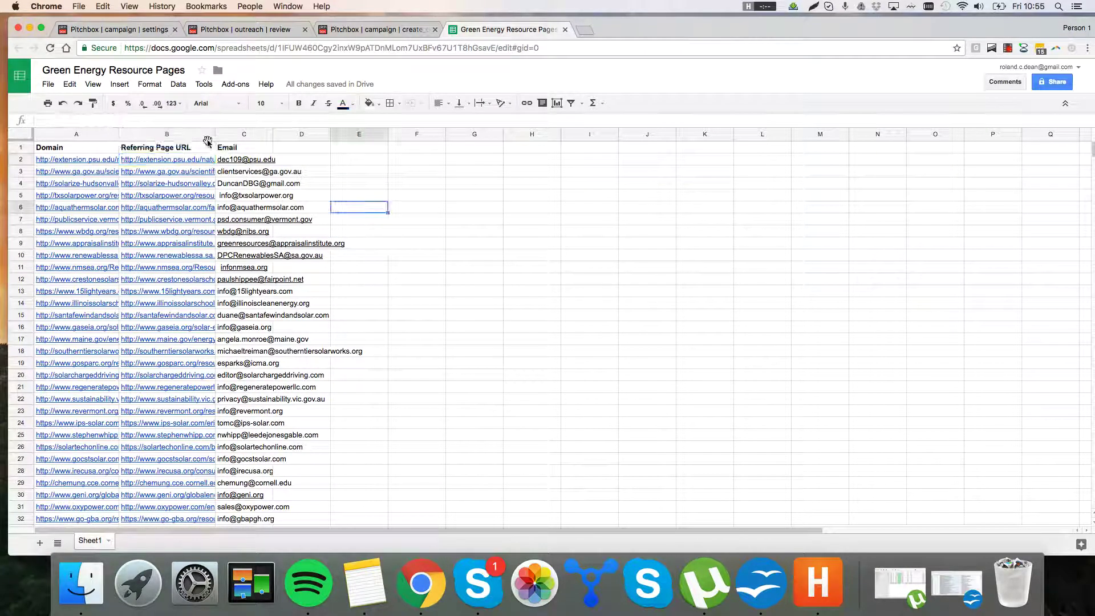
pyautogui.click(167, 165)
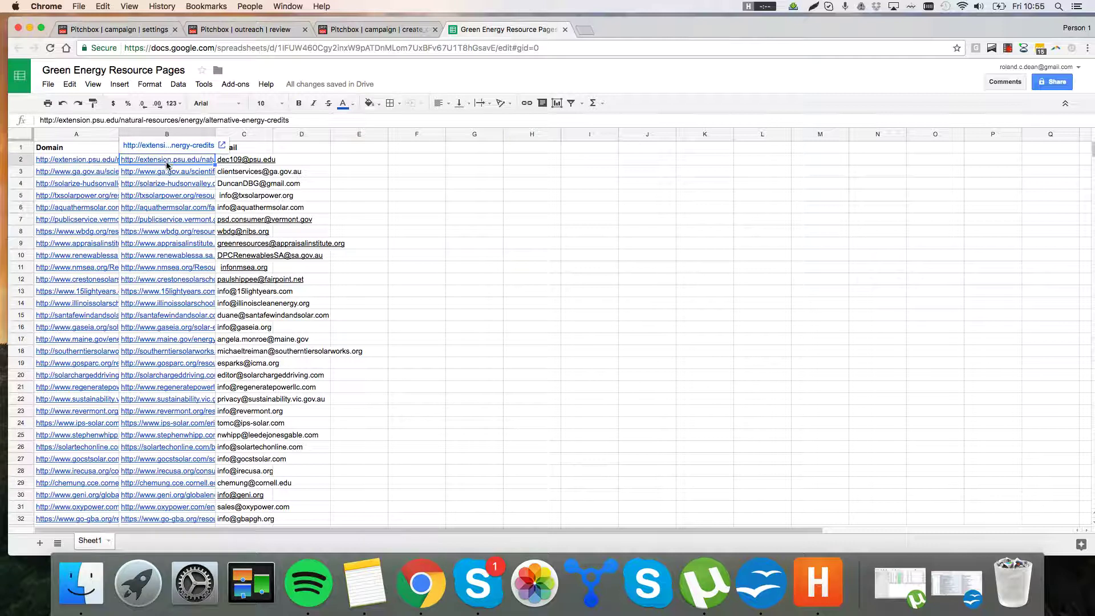
pyautogui.click(346, 205)
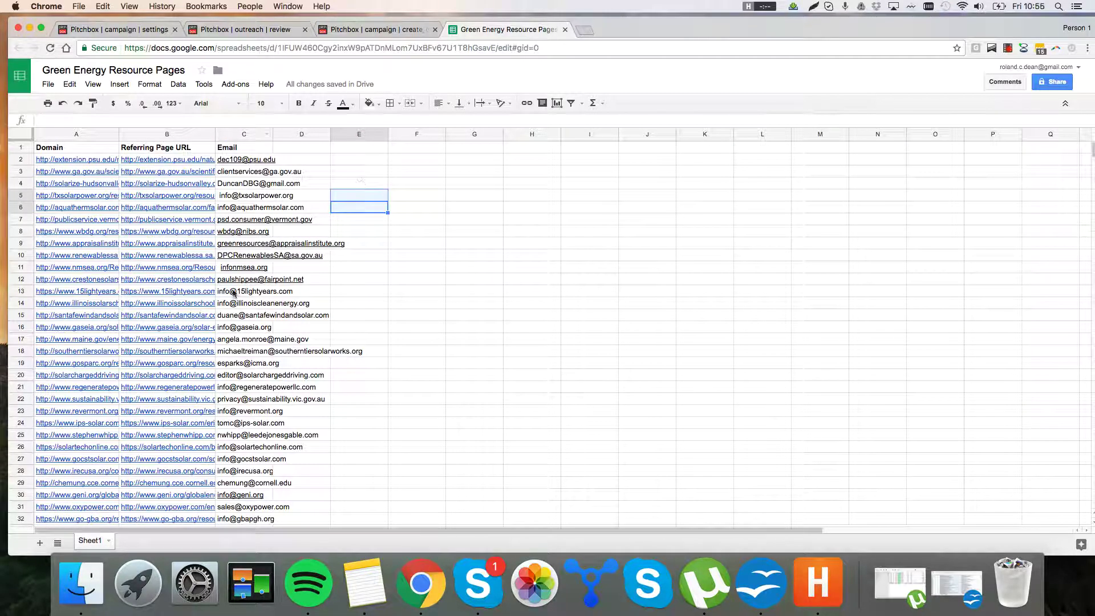
pyautogui.scroll(-10, 245, 306)
pyautogui.scroll(10, 245, 305)
# Download the current sheet as Comma-separated values (.csv)
pyautogui.click(47, 84)
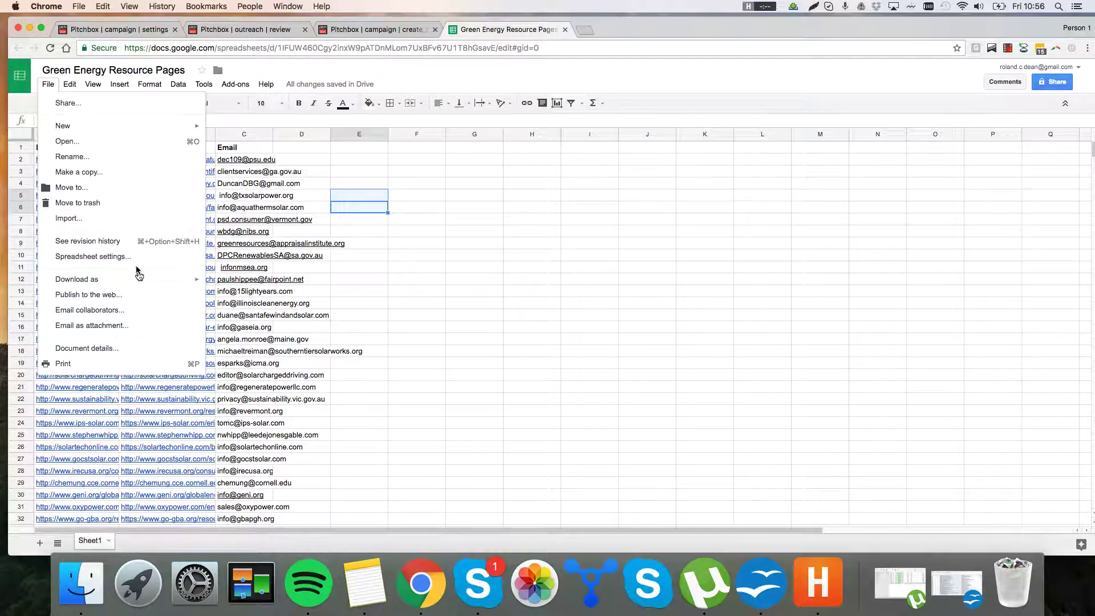
pyautogui.moveTo(142, 279)
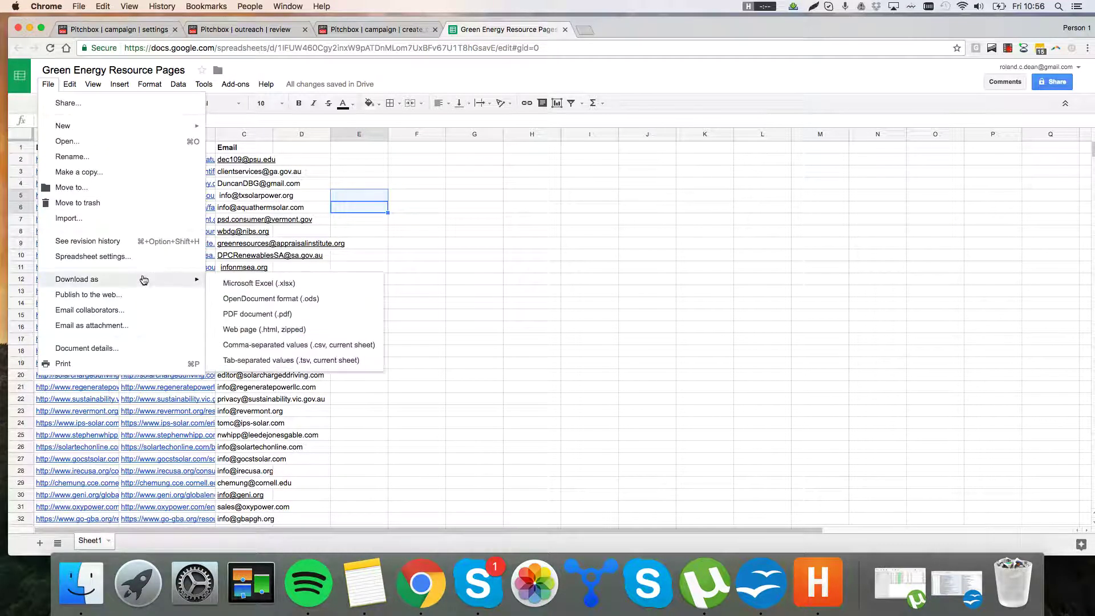
pyautogui.click(288, 345)
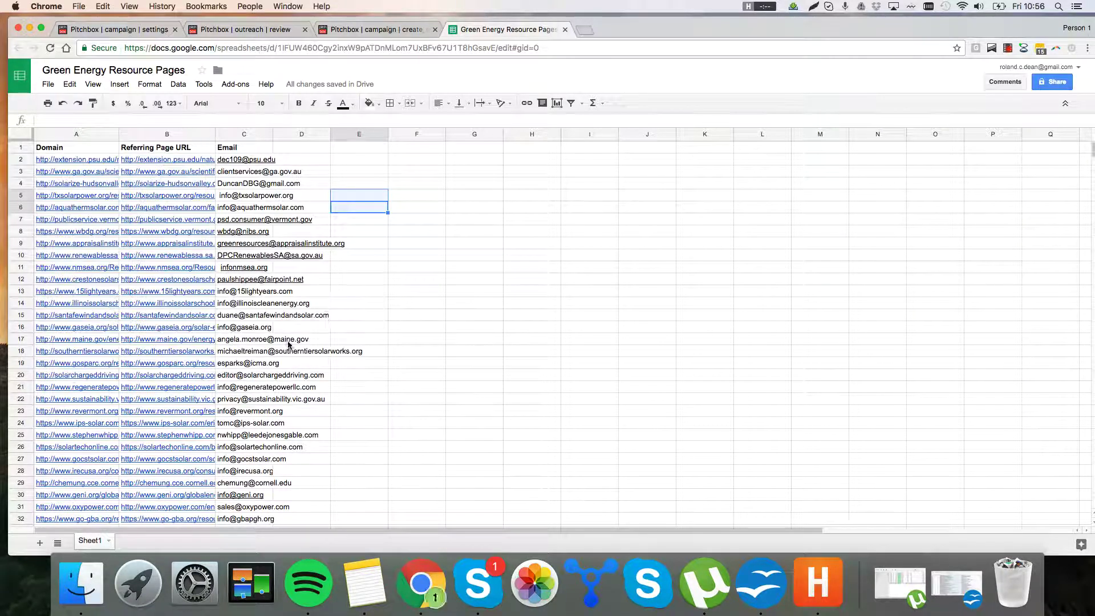
pyautogui.click(353, 160)
pyautogui.click(76, 134)
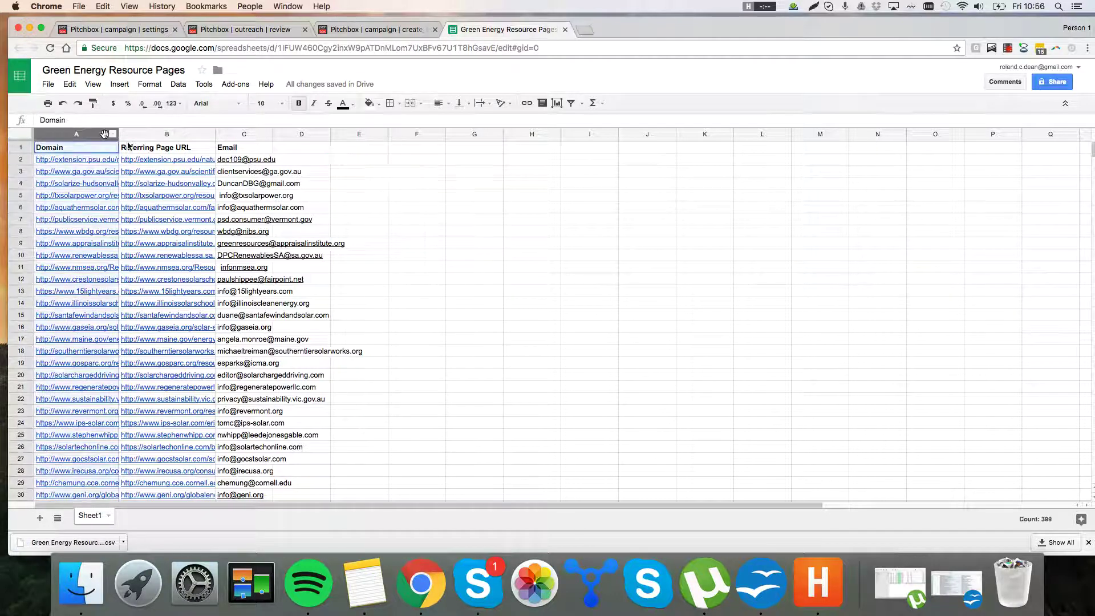
pyautogui.click(761, 582)
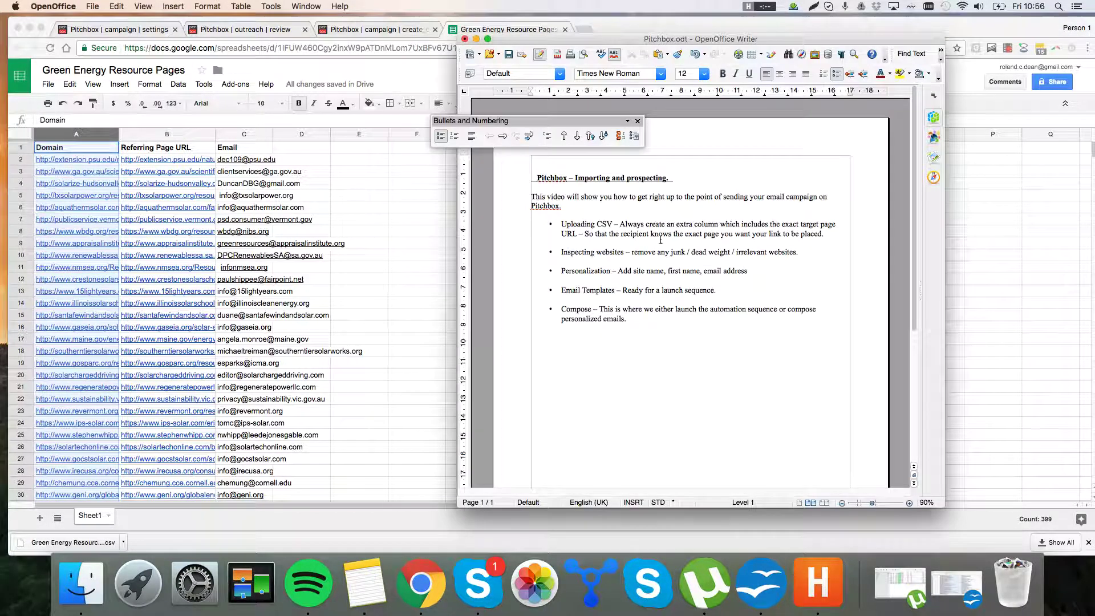
pyautogui.moveTo(632, 223); pyautogui.dragTo(838, 233)
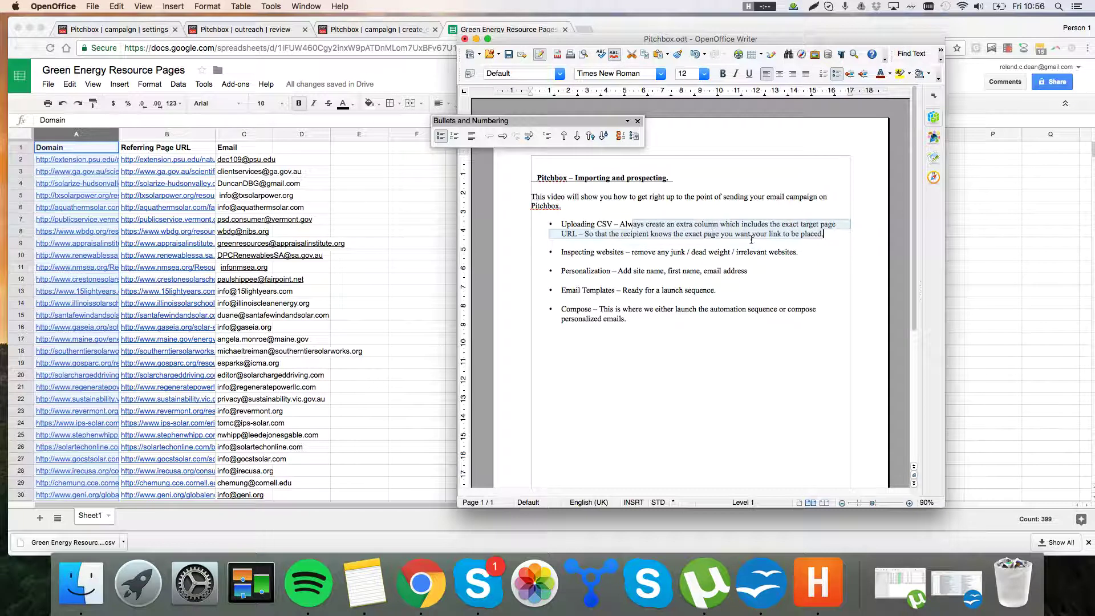
# Preview domains and referring URLs like ga.gov.au, psu.edu and aquathermsolar, then return to Create Campaign
pyautogui.click(168, 195)
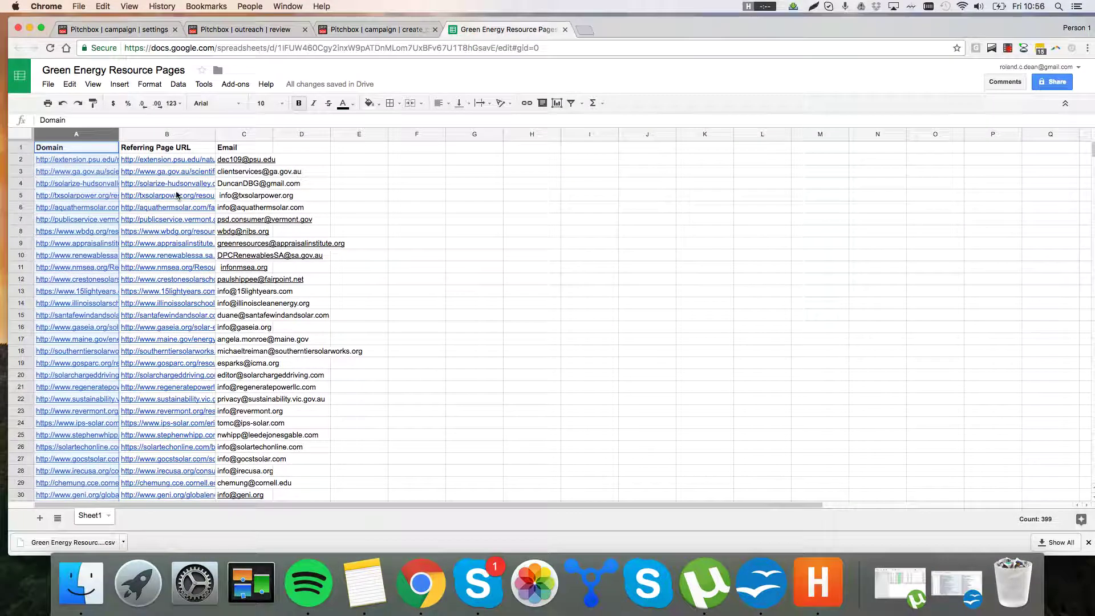
pyautogui.click(107, 161)
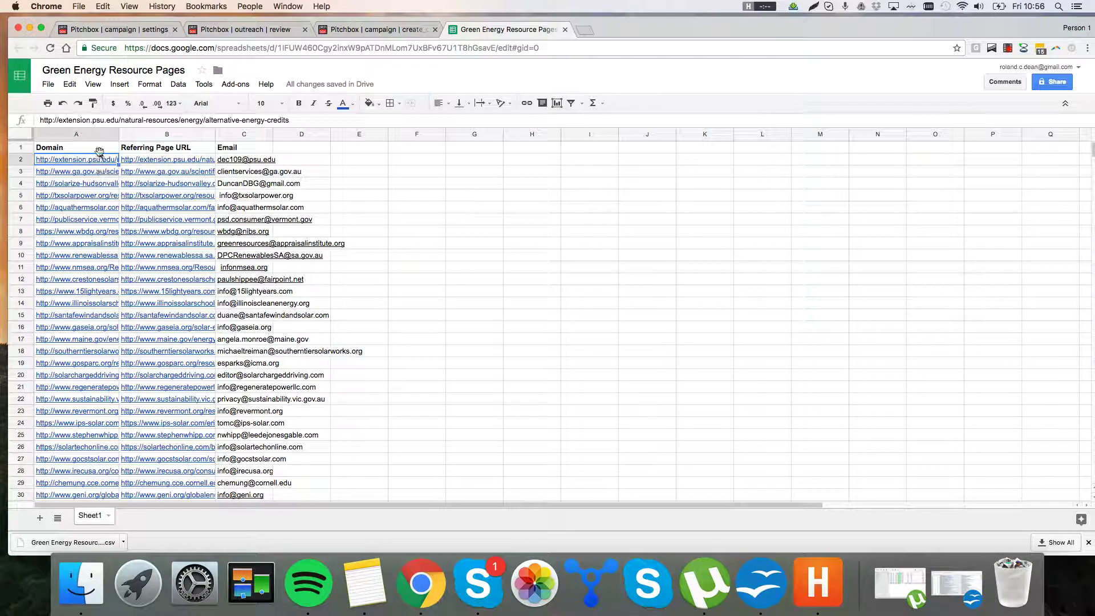
pyautogui.click(87, 172)
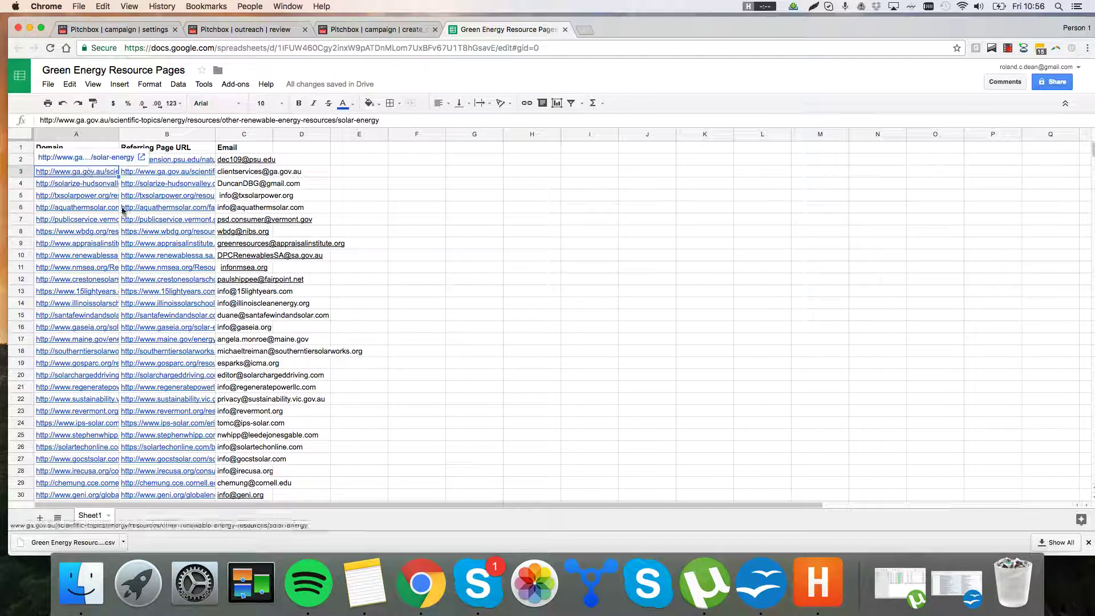
pyautogui.click(201, 172)
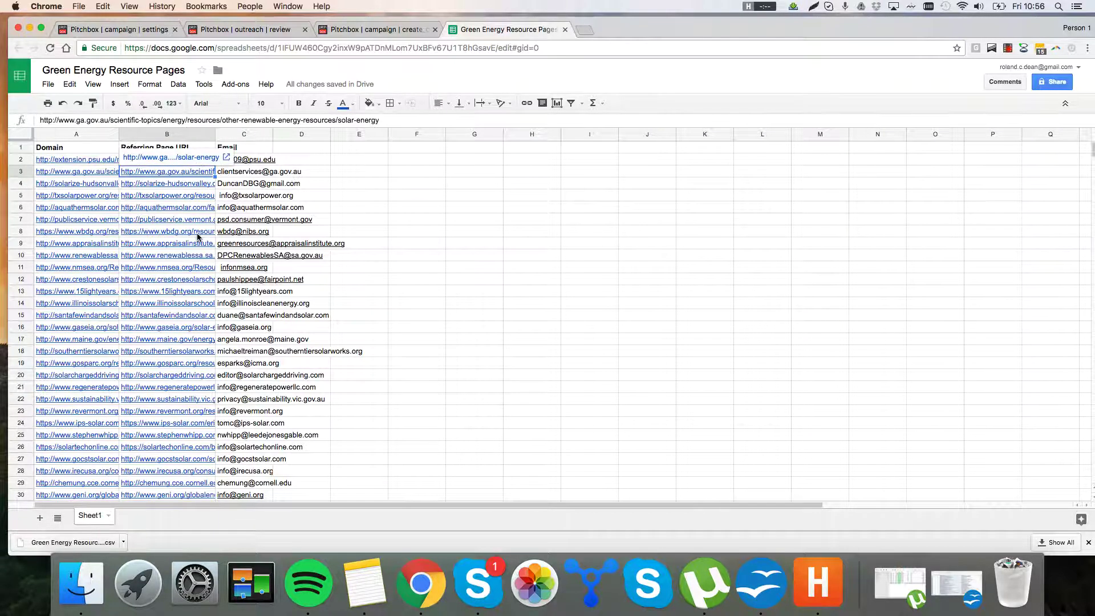
pyautogui.click(168, 207)
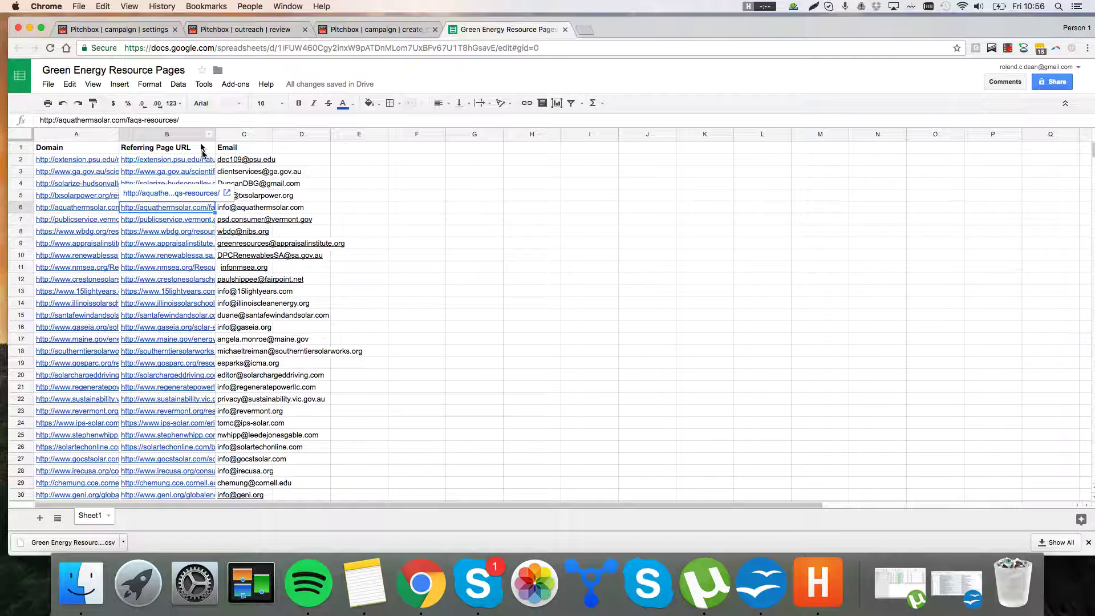
pyautogui.click(176, 244)
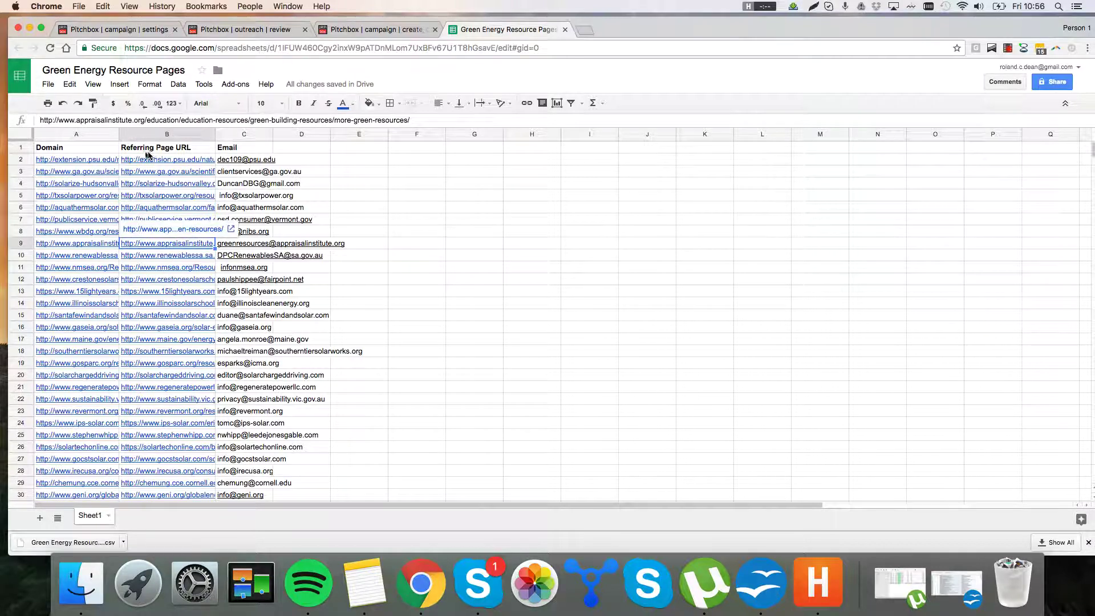
pyautogui.click(371, 187)
pyautogui.click(156, 160)
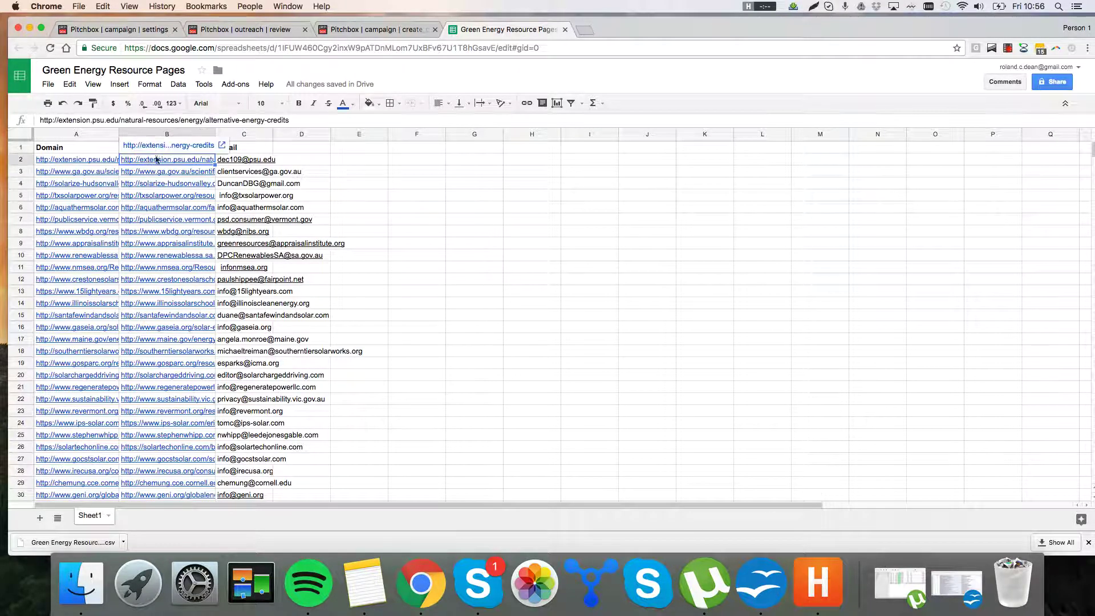
pyautogui.click(77, 171)
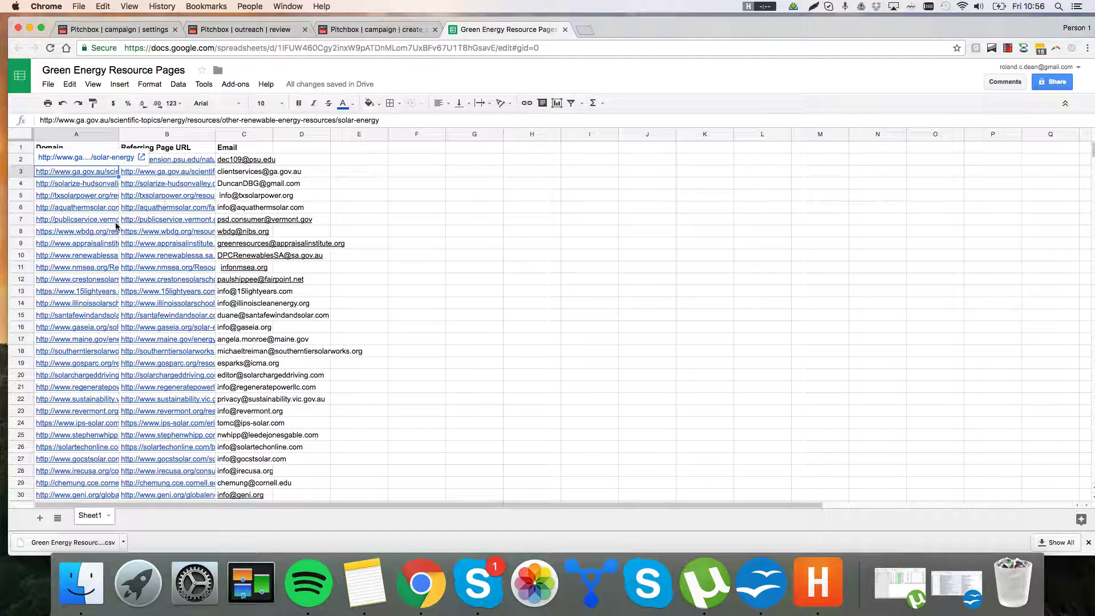
pyautogui.click(350, 184)
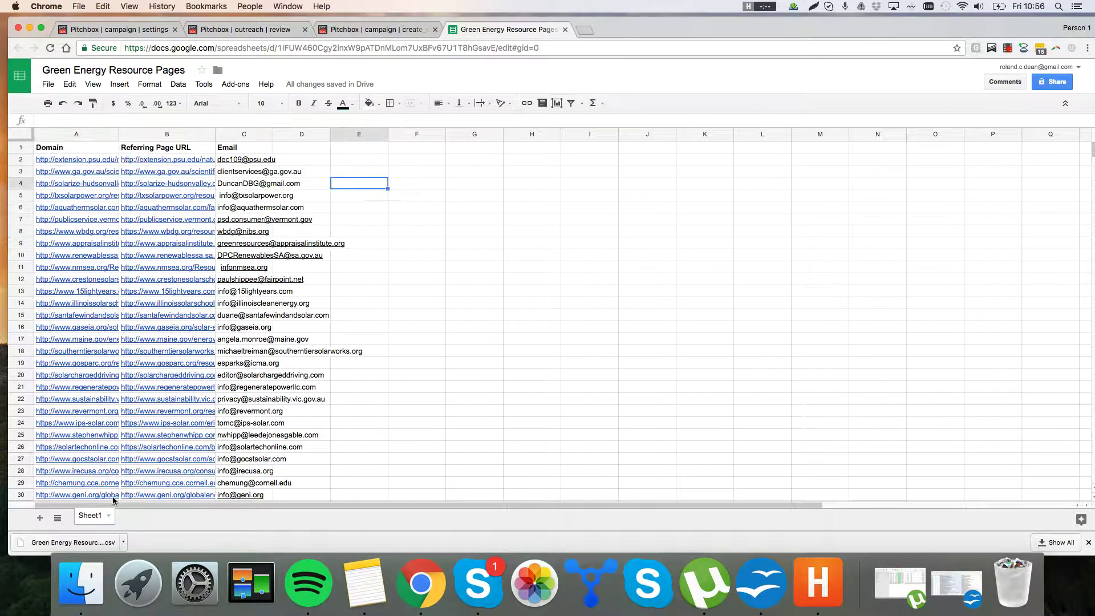
pyautogui.click(395, 30)
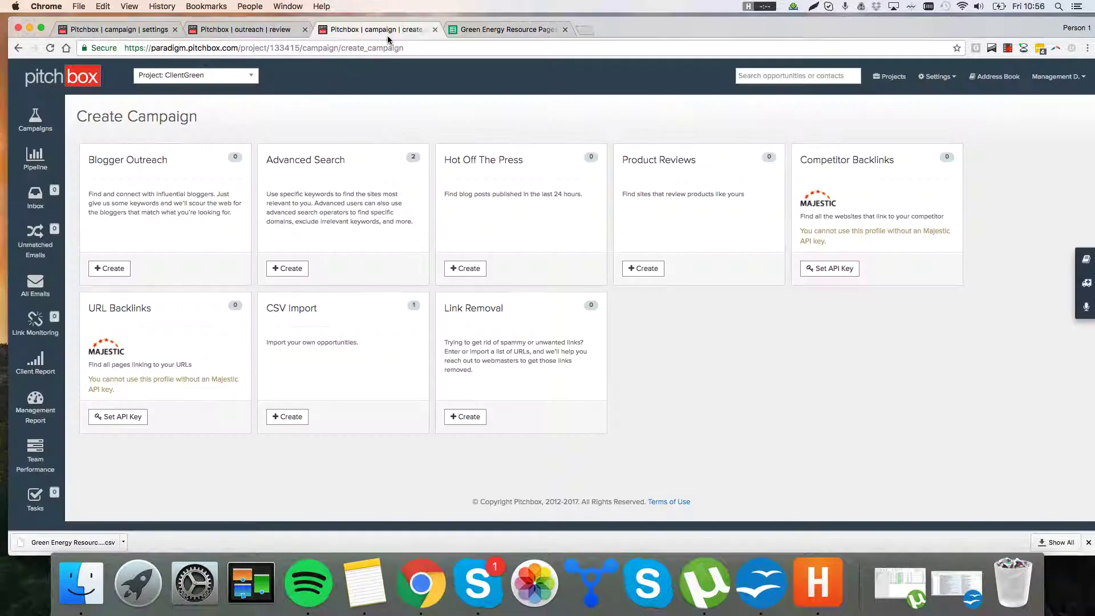
# Start a CSV Import campaign named 'Green Resources'
pyautogui.click(285, 418)
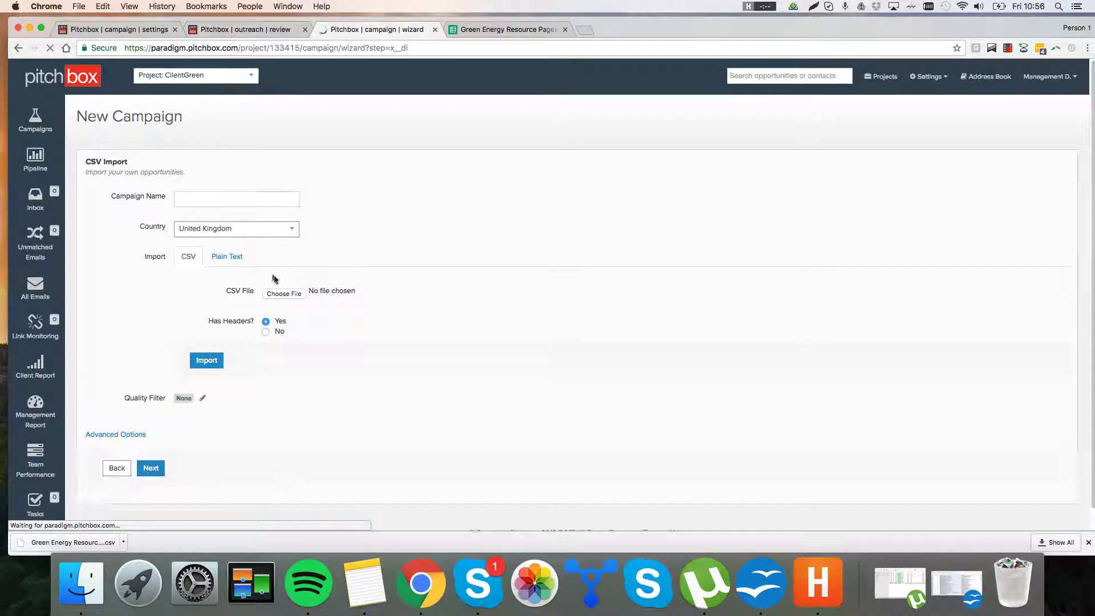
pyautogui.click(251, 200)
pyautogui.write('Gr')
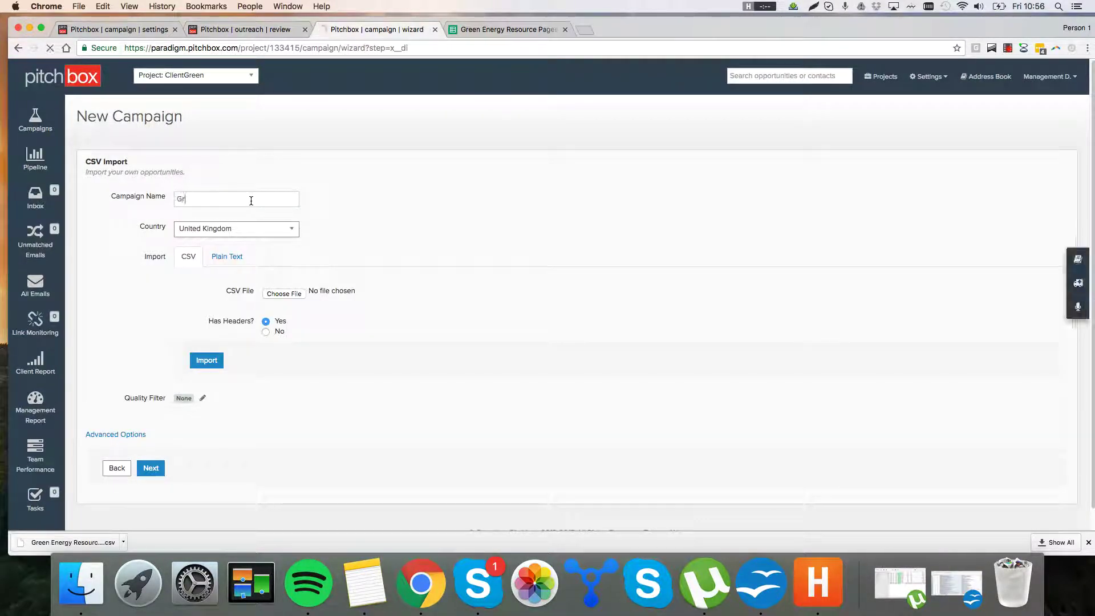
pyautogui.write('een Resources')
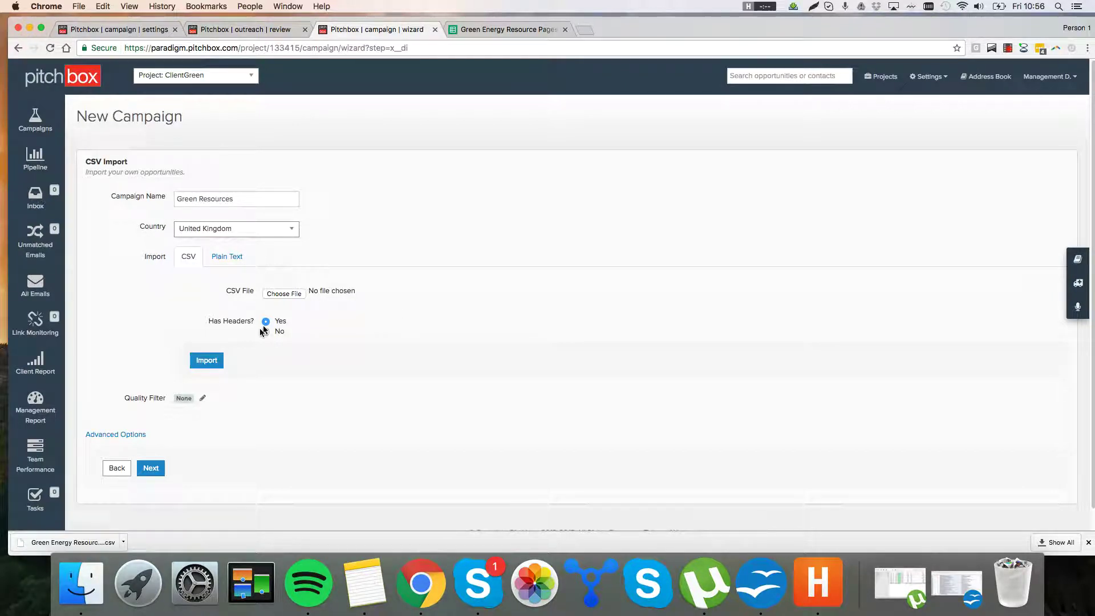
# Attach the Green Energy Resource Pages CSV file and import it
pyautogui.click(283, 296)
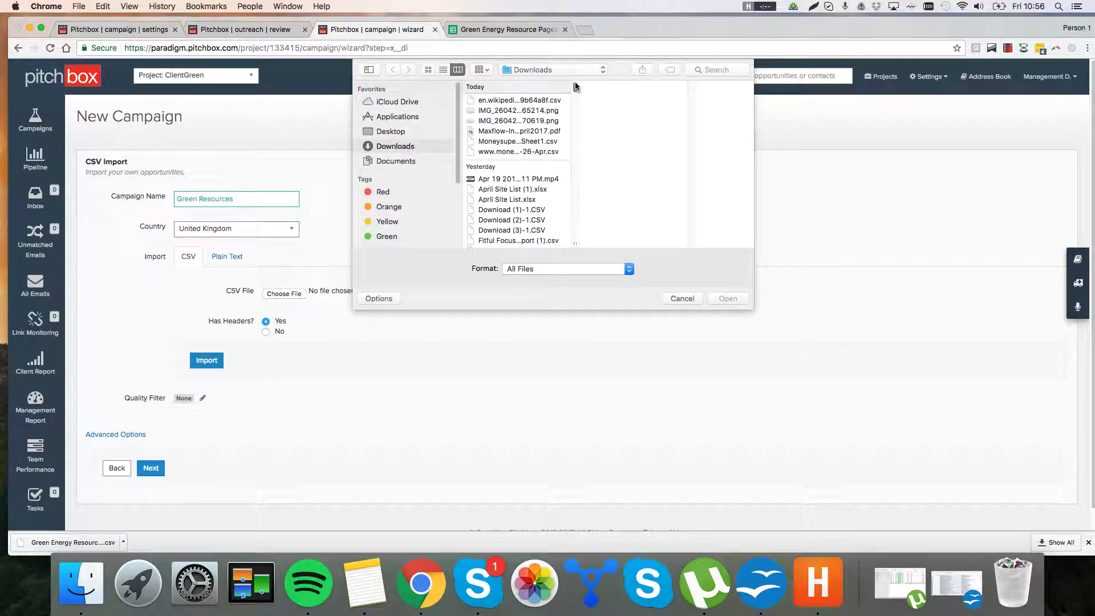
pyautogui.scroll(-15, 538, 223)
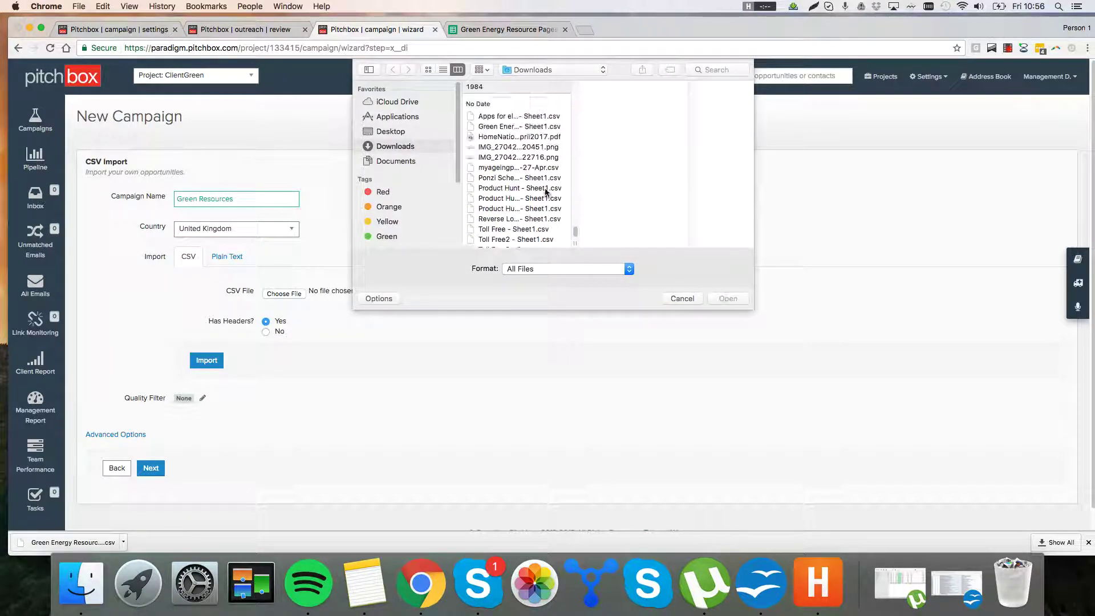
pyautogui.click(523, 126)
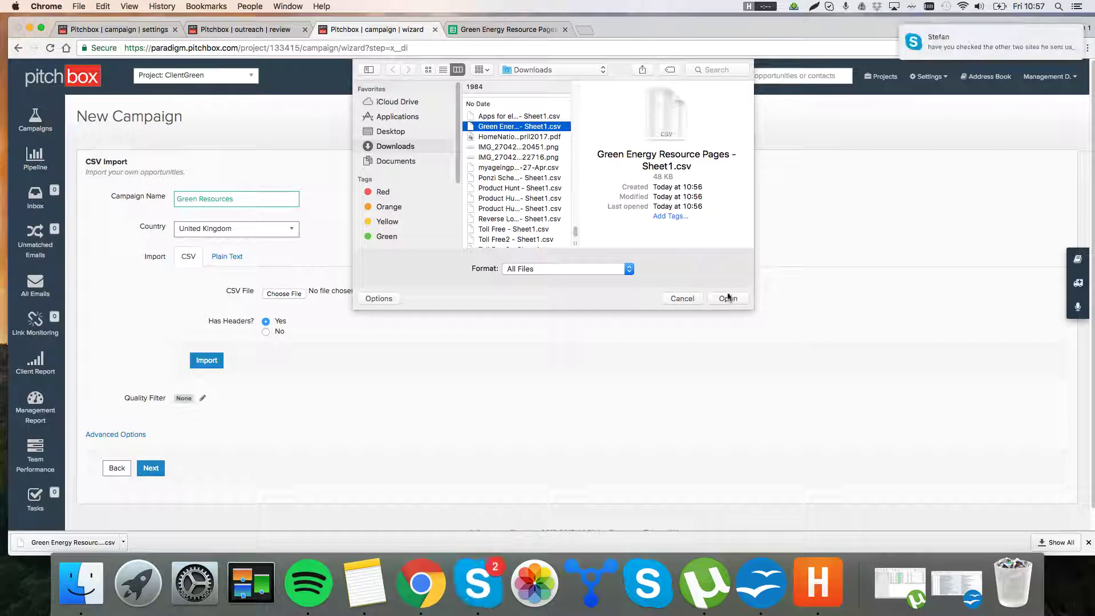
pyautogui.click(727, 299)
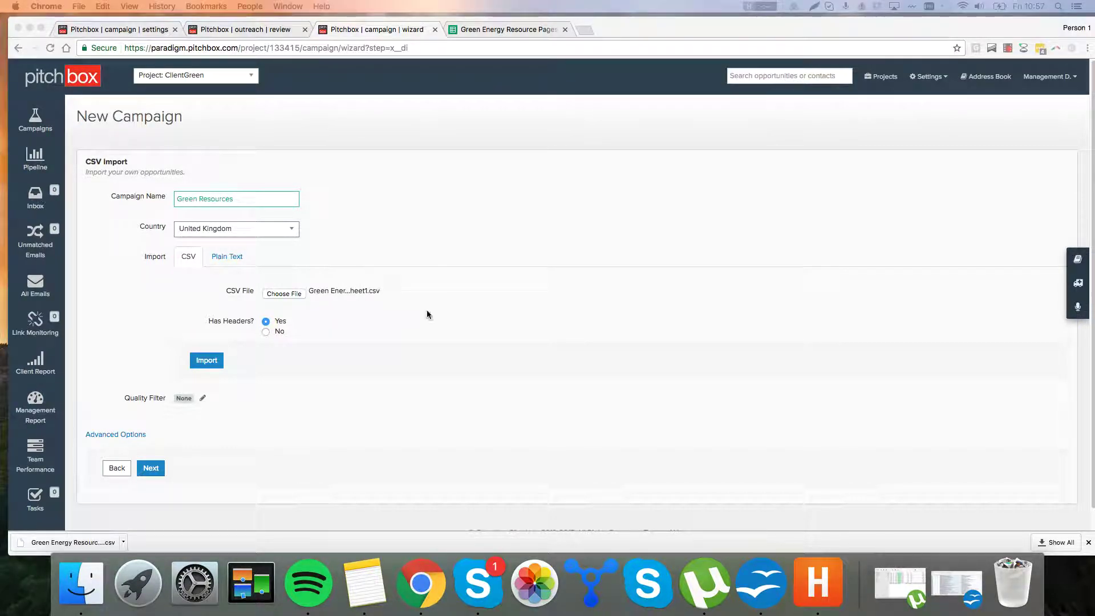
pyautogui.scroll(-1, 251, 342)
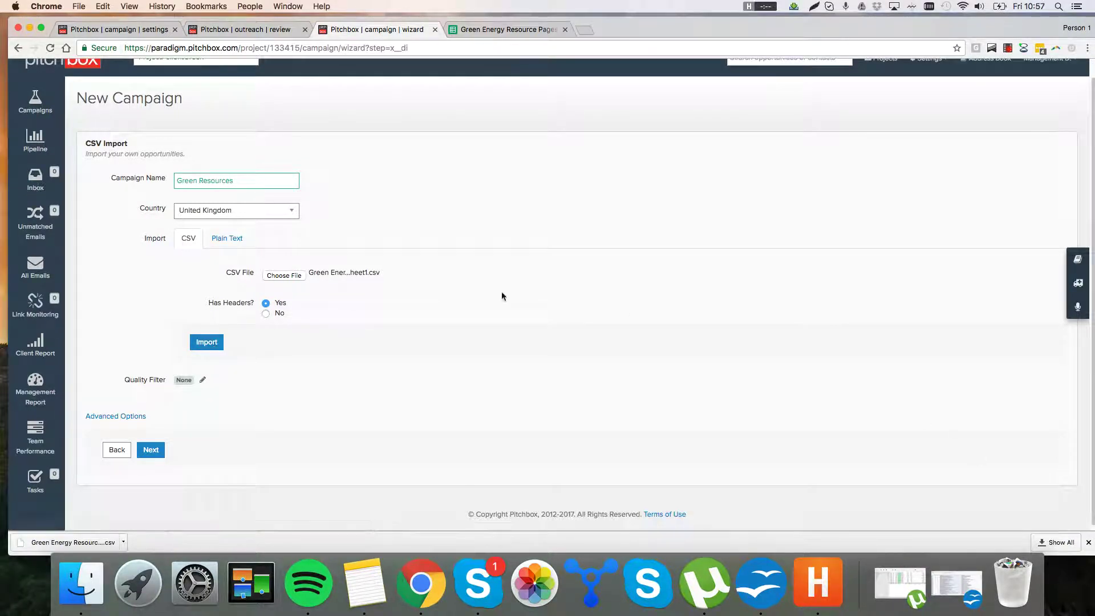
pyautogui.click(217, 344)
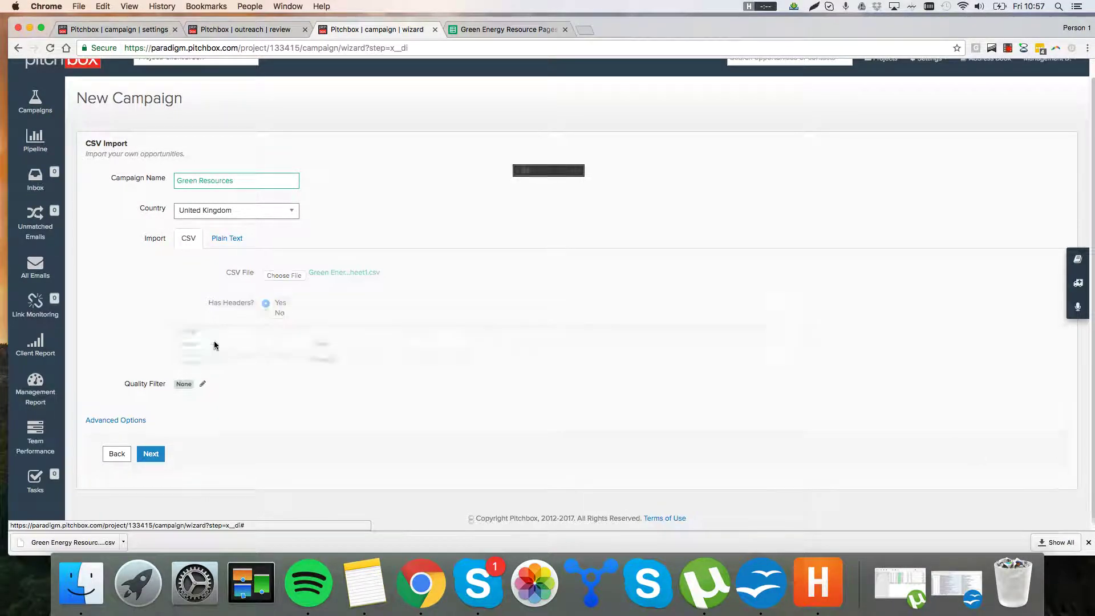
# Map Referring Page URL as a New Personalization Field, continue, and skip sub-domain consolidation
pyautogui.scroll(-1, 342, 345)
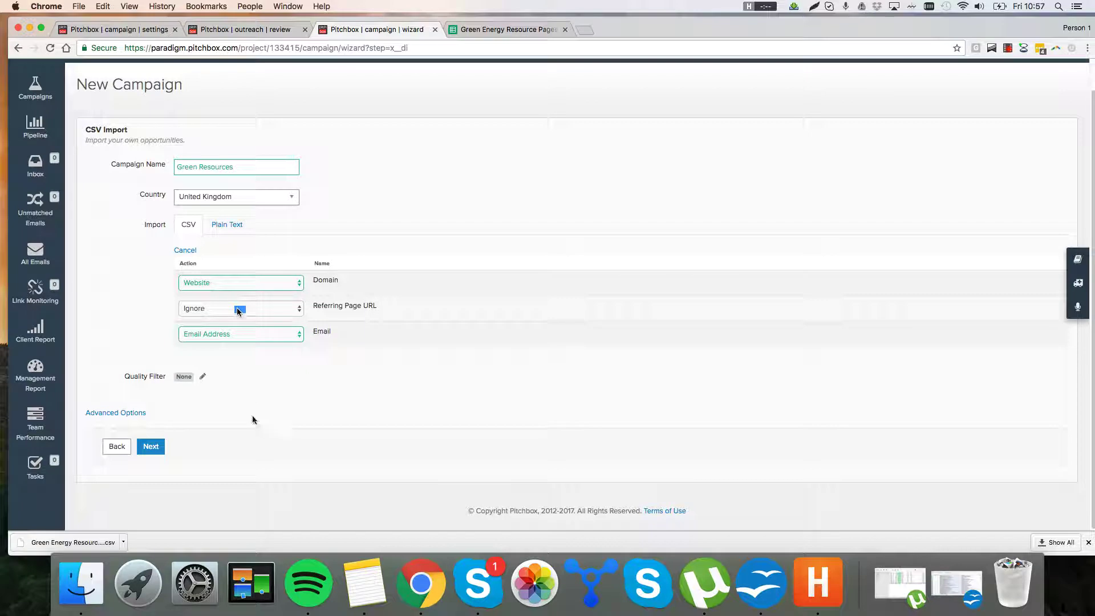
pyautogui.click(339, 370)
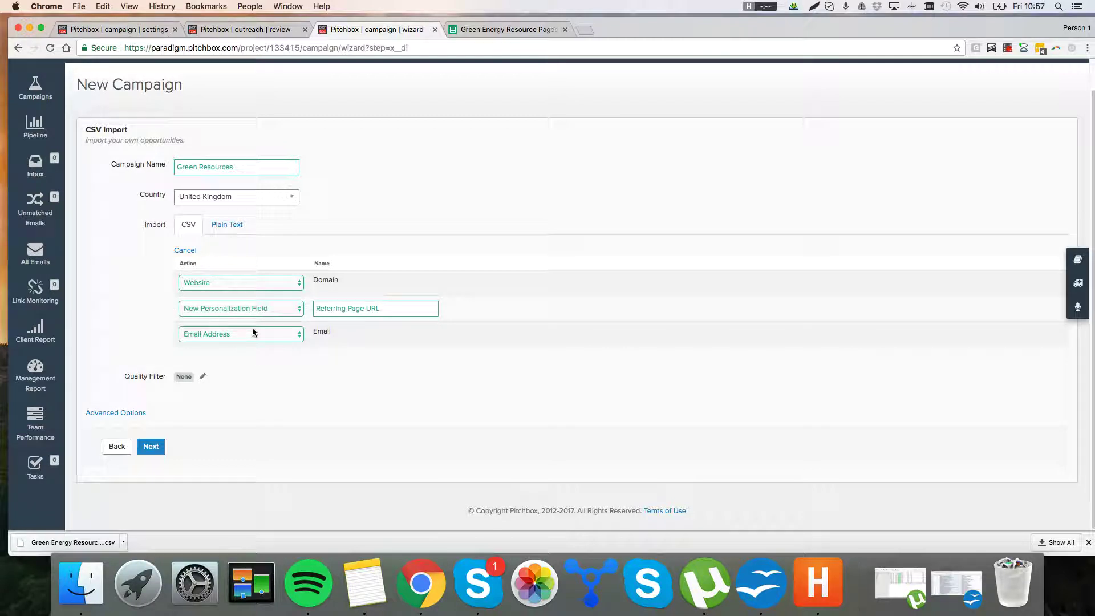
pyautogui.click(157, 447)
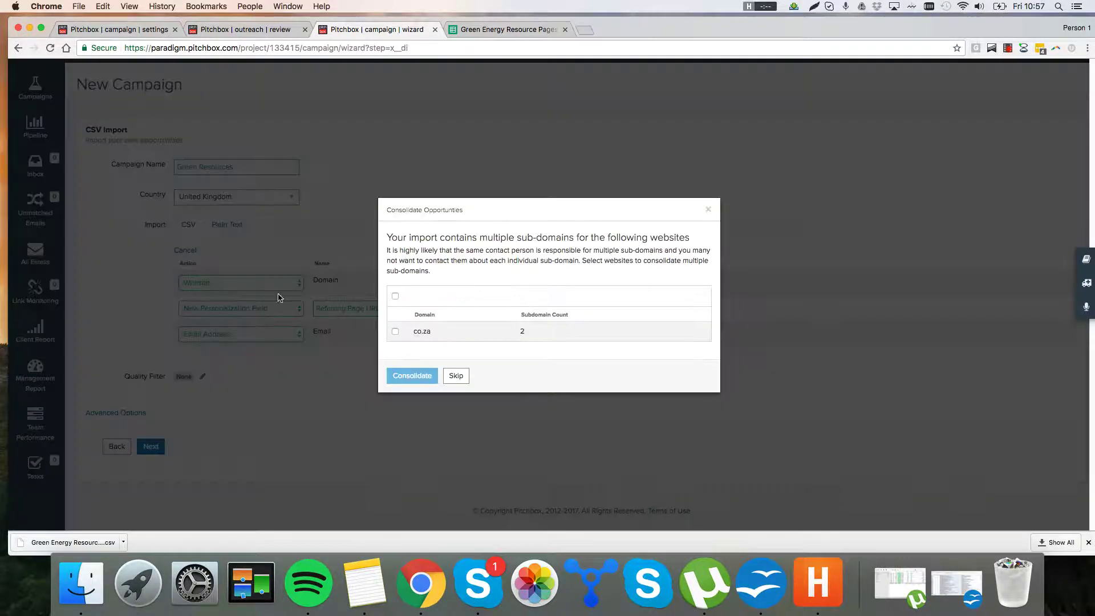
pyautogui.click(456, 377)
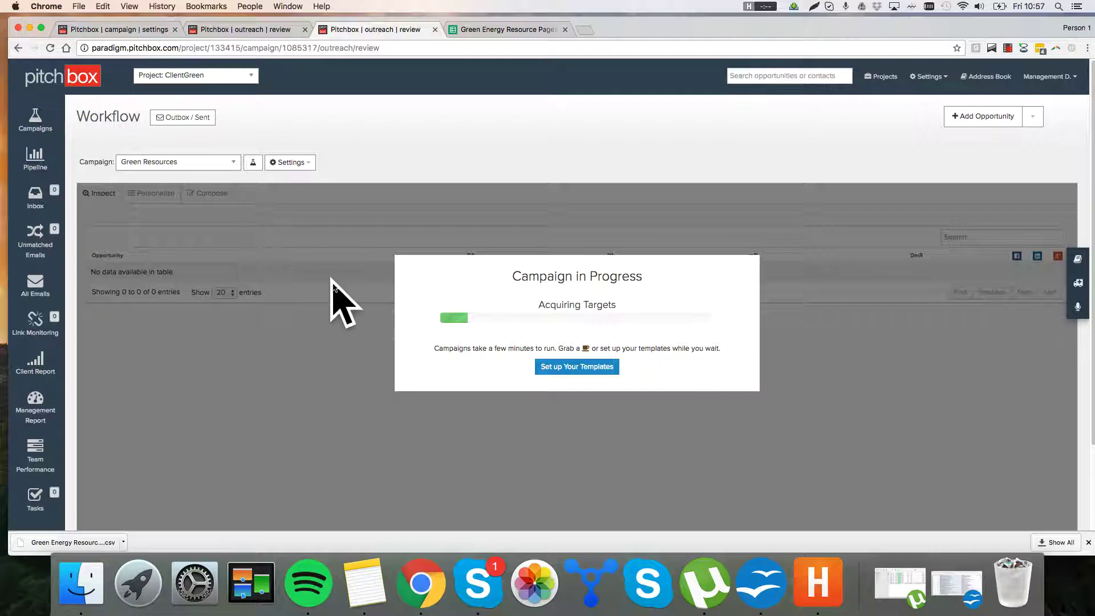
# Check the Writer notes about email templates, then return to the running campaign
pyautogui.click(761, 582)
pyautogui.click(680, 299)
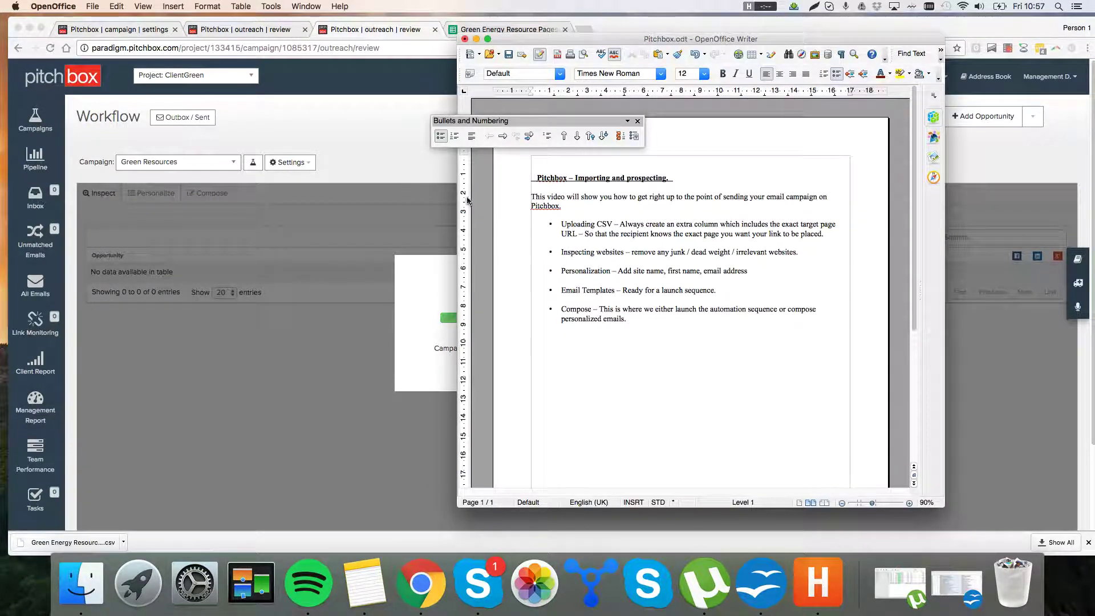
pyautogui.click(390, 157)
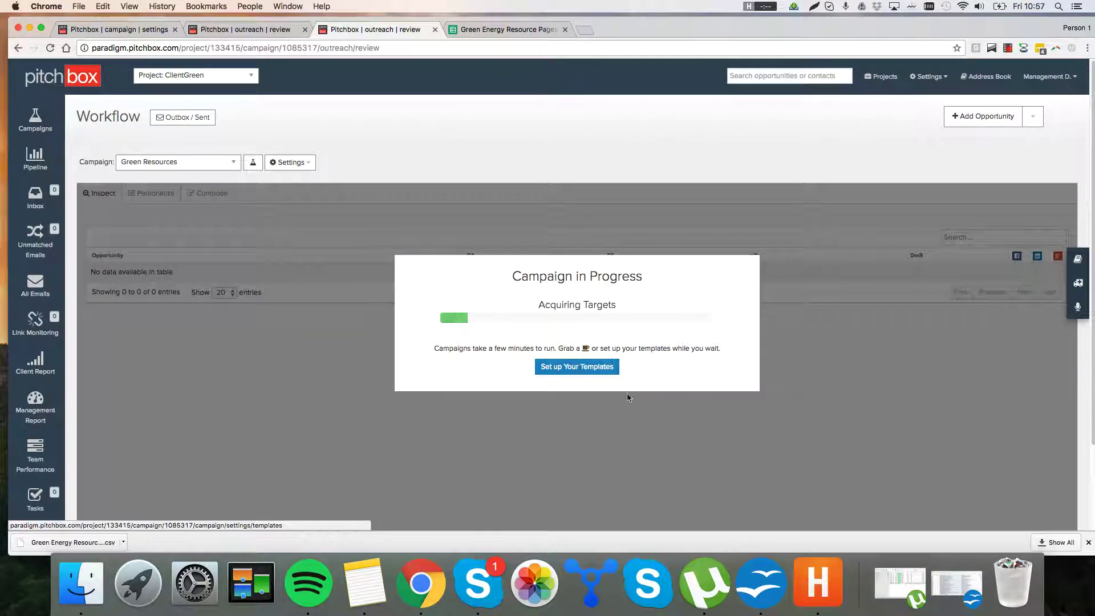
# Set up templates without the CAN-SPAM footer and list This Project's existing templates
pyautogui.click(577, 367)
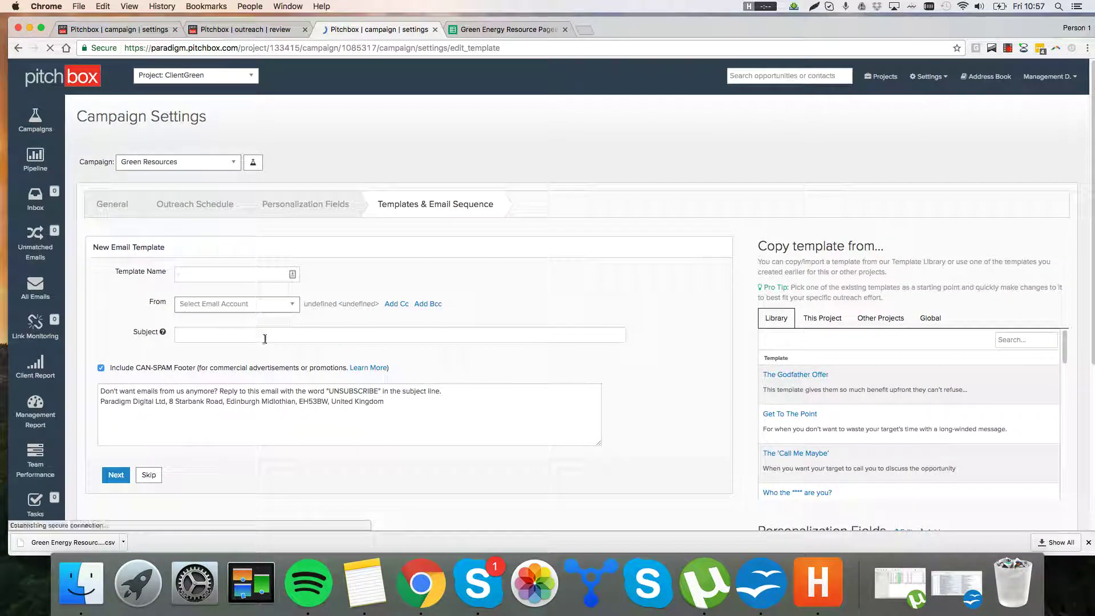
pyautogui.scroll(-3, 135, 374)
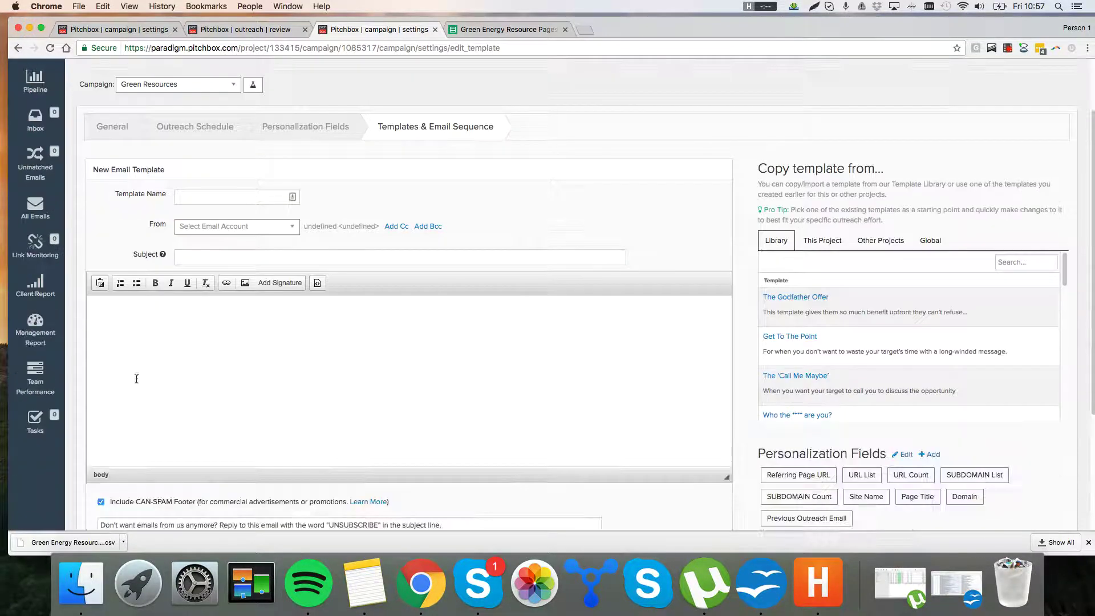
pyautogui.click(101, 502)
pyautogui.click(493, 336)
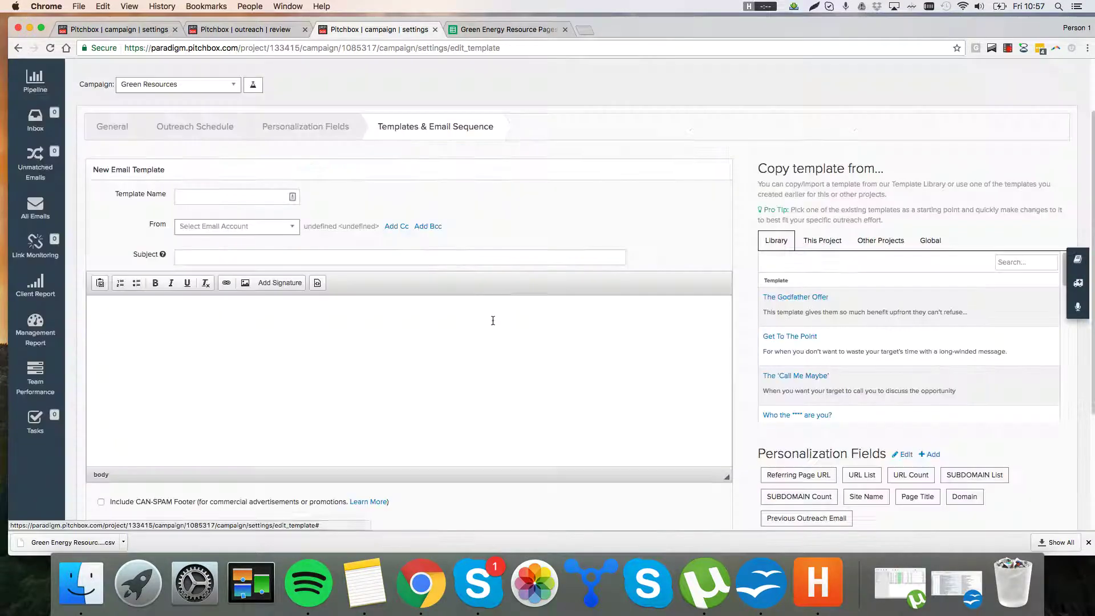
pyautogui.scroll(2, 495, 291)
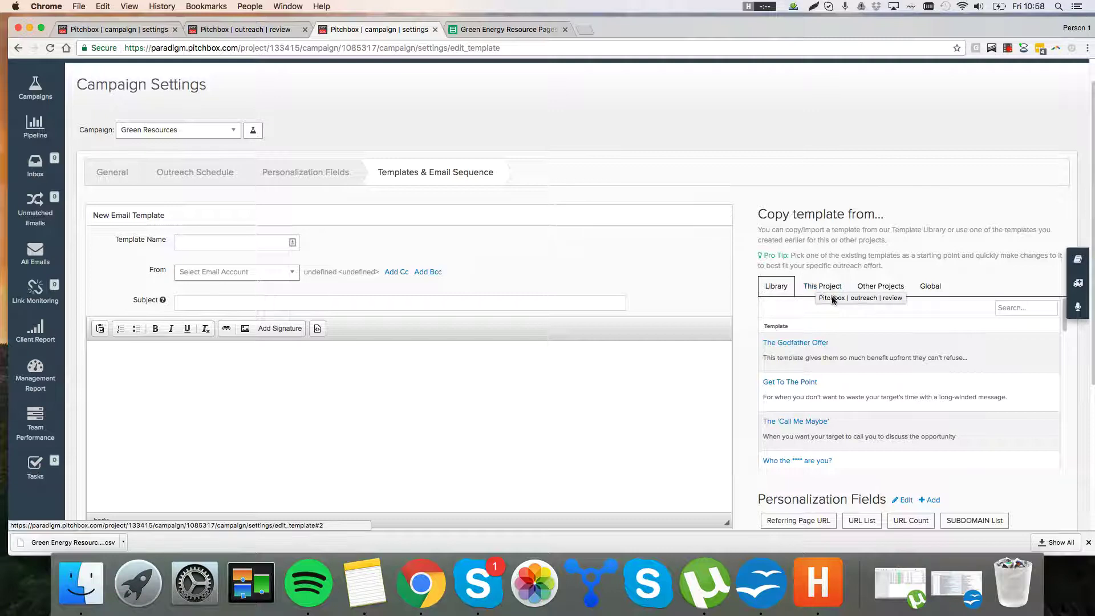
pyautogui.click(810, 287)
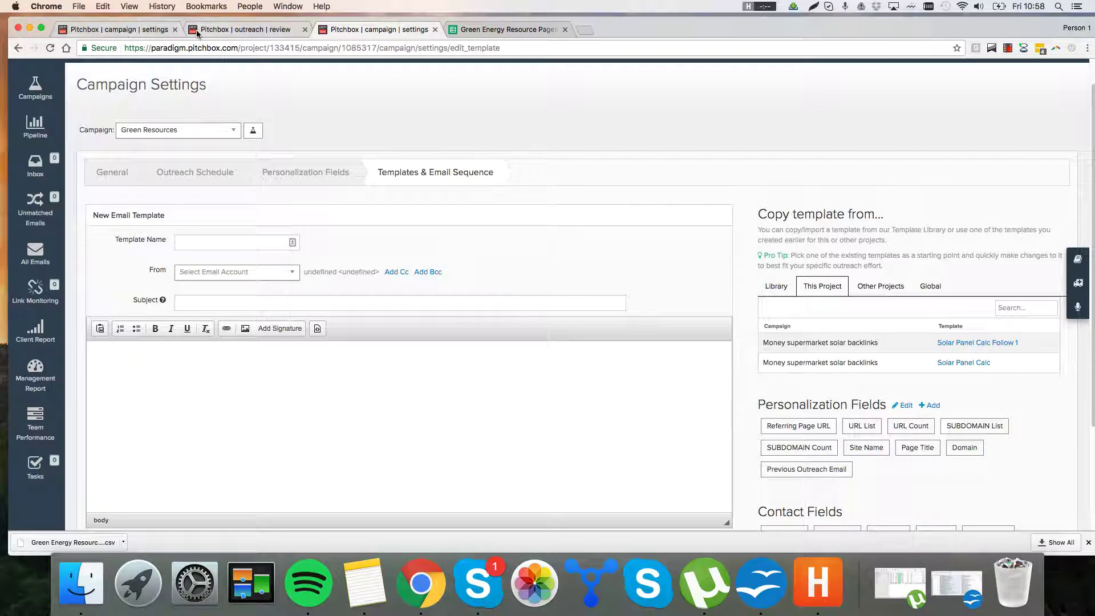
# Read through the body of the existing c-tech-form1 template
pyautogui.click(94, 30)
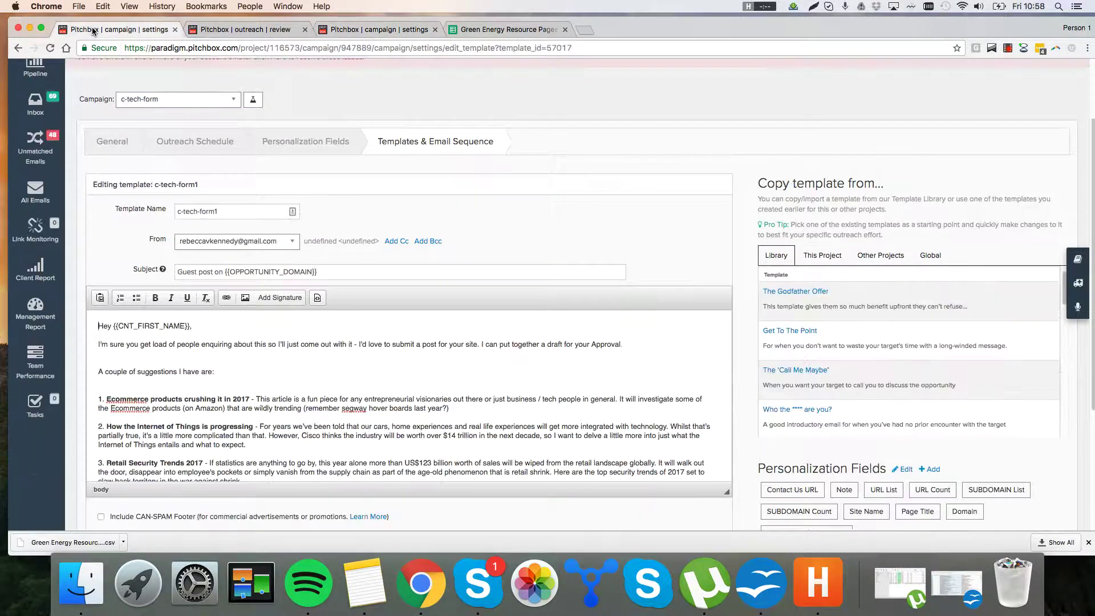
pyautogui.scroll(-2, 401, 324)
pyautogui.scroll(2, 401, 324)
pyautogui.scroll(-1, 736, 276)
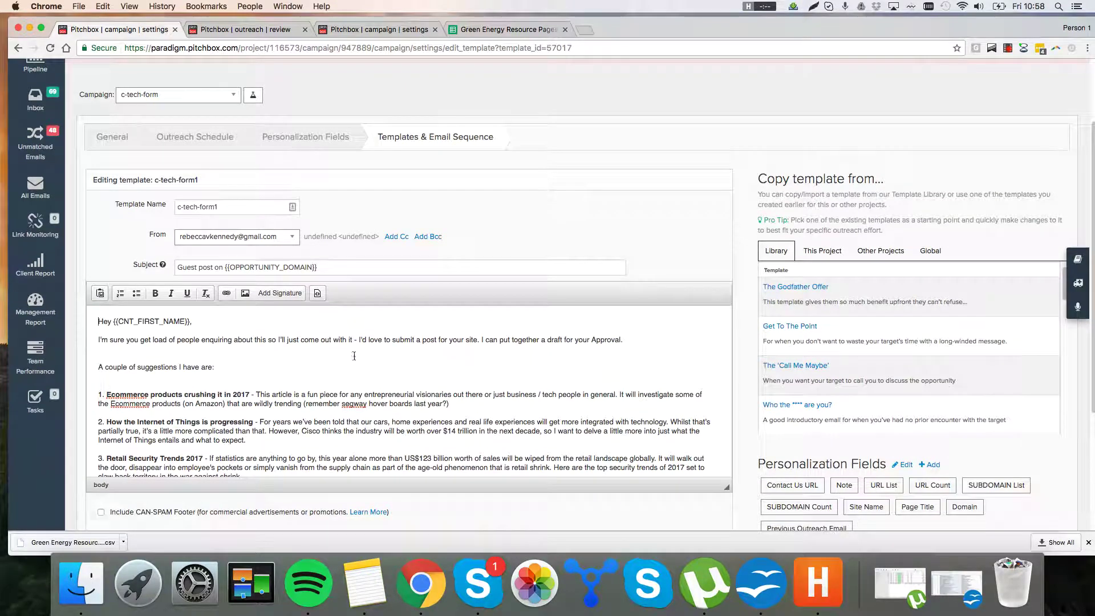
pyautogui.scroll(-1, 341, 368)
pyautogui.scroll(1, 387, 372)
pyautogui.scroll(-2, 730, 233)
pyautogui.scroll(-1, 460, 359)
pyautogui.scroll(1, 612, 336)
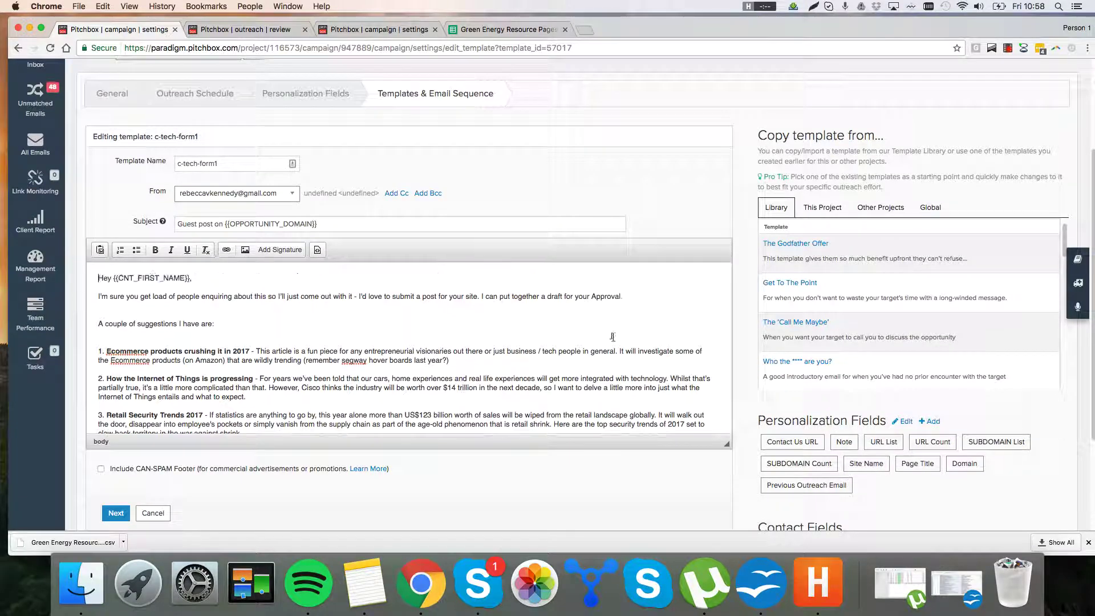
pyautogui.scroll(-1, 391, 325)
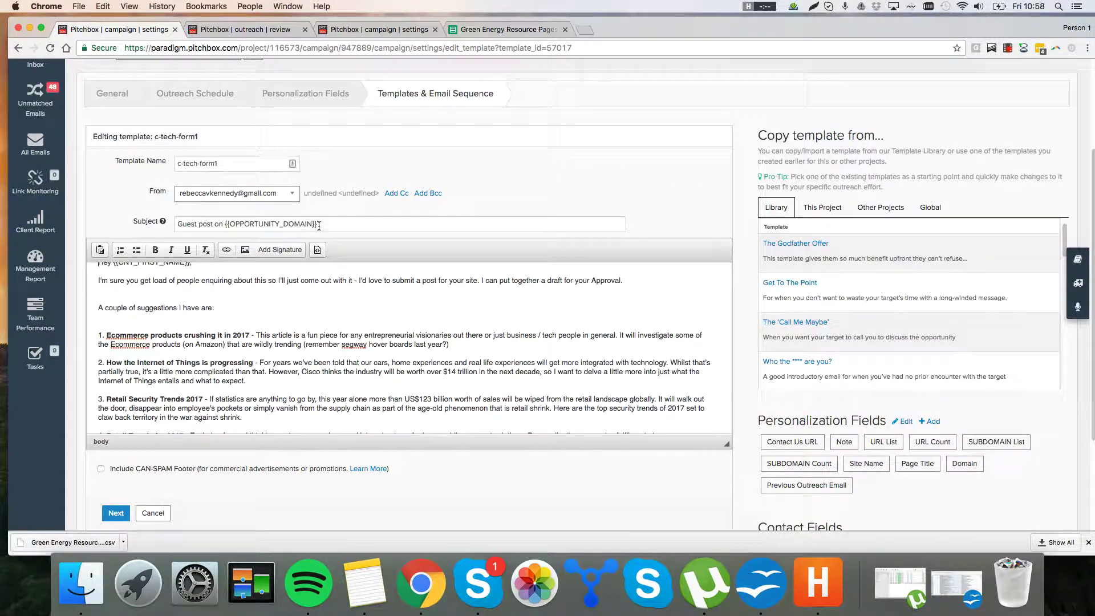
# Note the {{OPPORTUNITY_DOMAIN}} placeholder in its subject, then return to Green Resources settings
pyautogui.moveTo(318, 226); pyautogui.dragTo(226, 223)
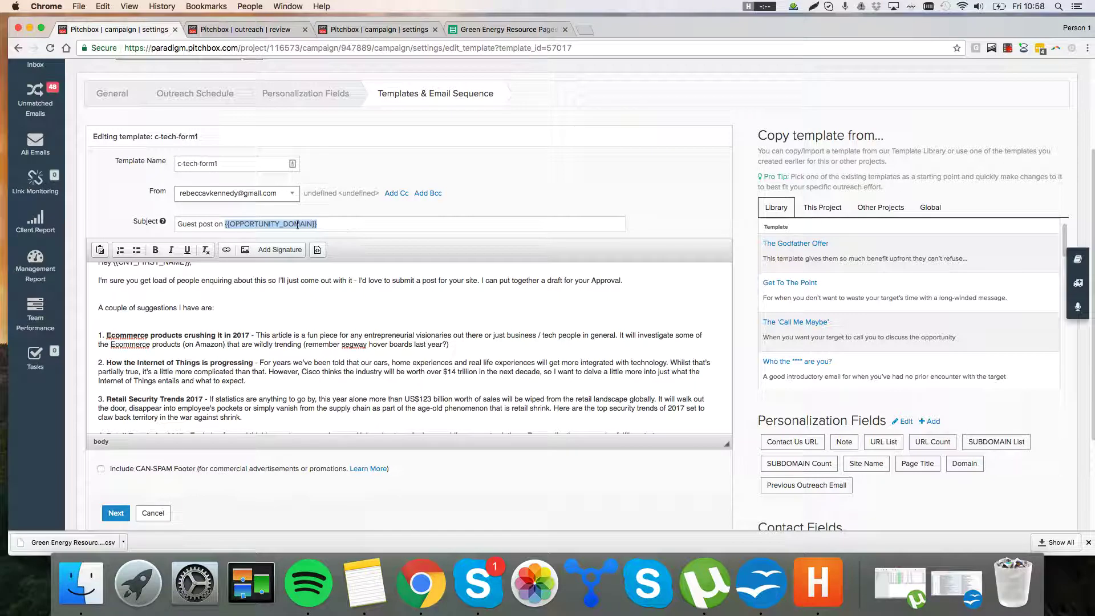
pyautogui.moveTo(320, 224); pyautogui.dragTo(250, 226)
pyautogui.scroll(-1, 270, 320)
pyautogui.scroll(-4, 230, 319)
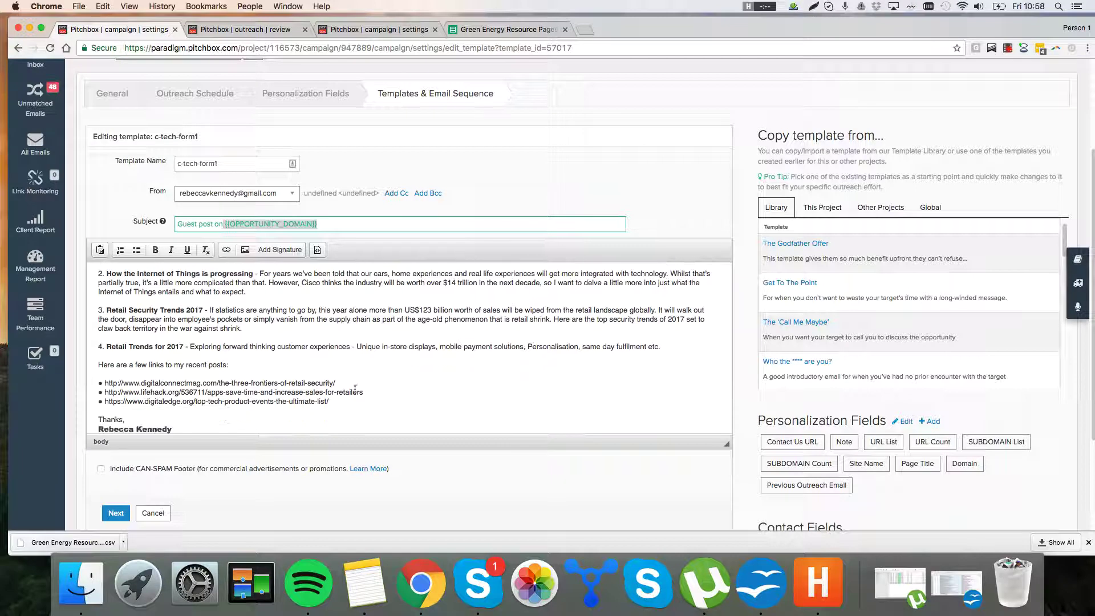
pyautogui.scroll(4, 354, 388)
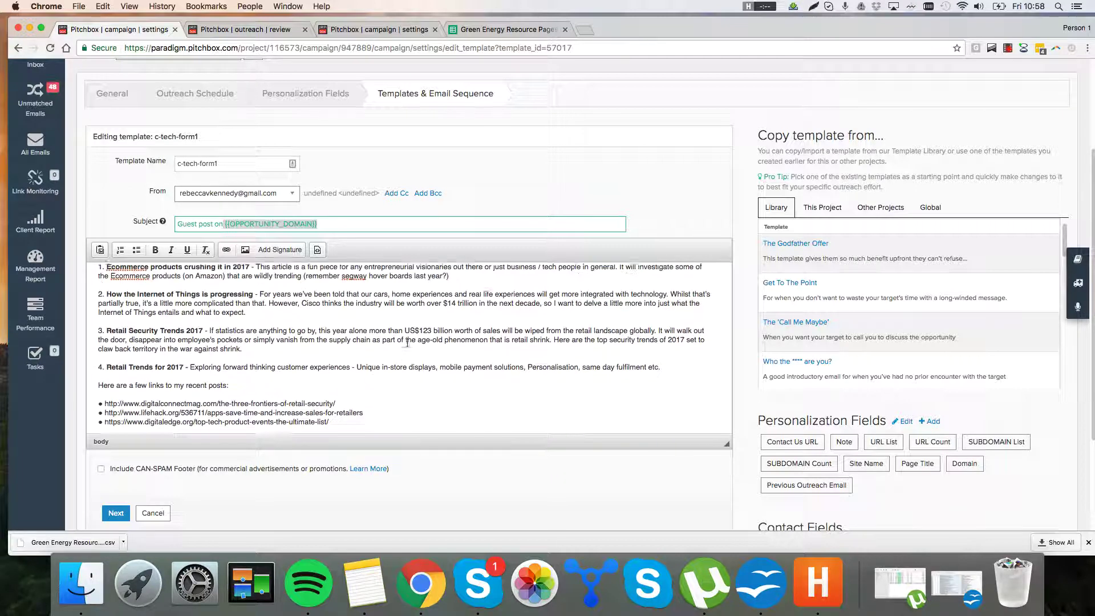
pyautogui.click(465, 227)
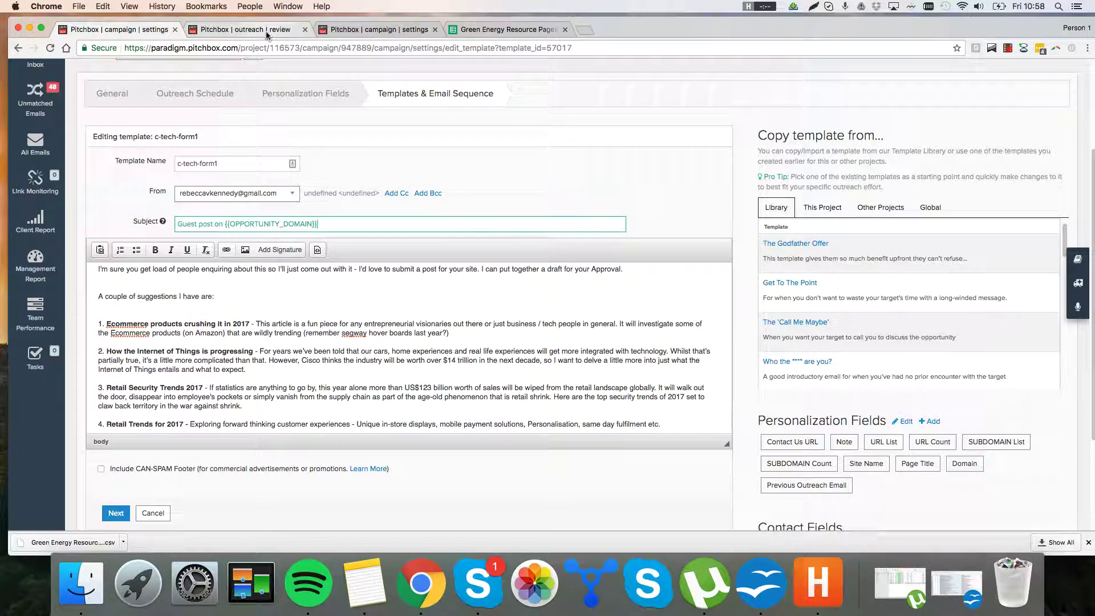
pyautogui.click(376, 31)
# Open the Inspect stage of the Reverse lookup broken links campaign from USA Trace's Campaigns
pyautogui.click(297, 32)
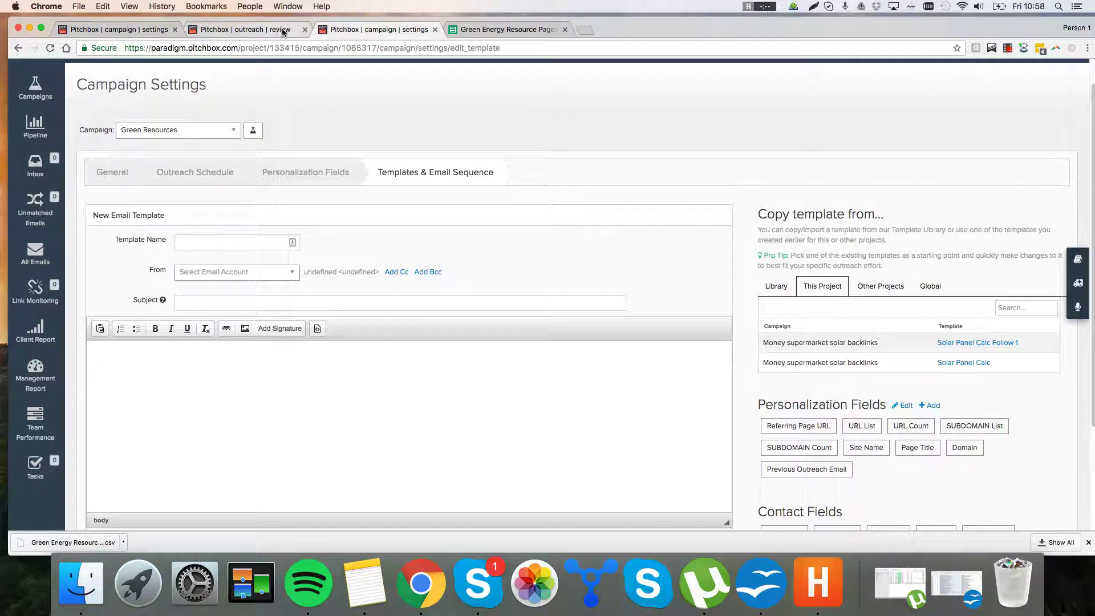
pyautogui.click(321, 31)
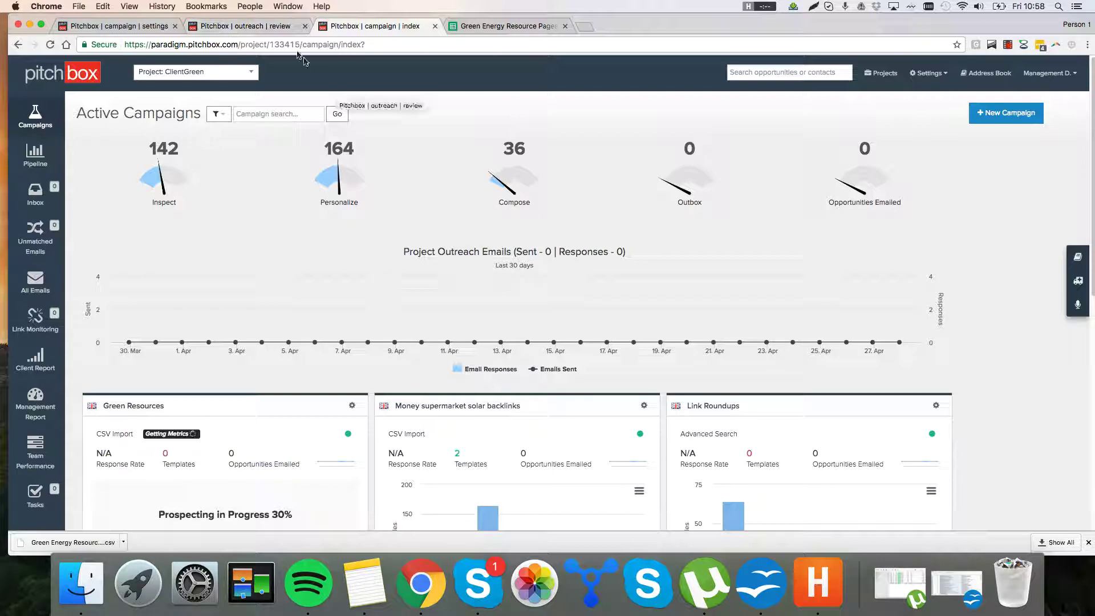
pyautogui.click(245, 26)
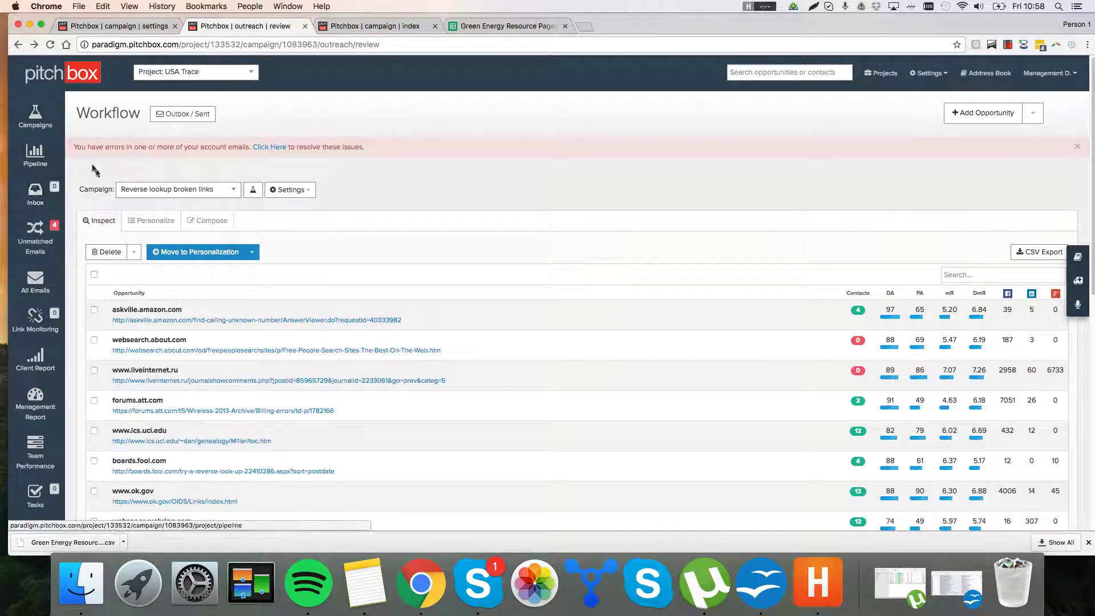
pyautogui.click(35, 114)
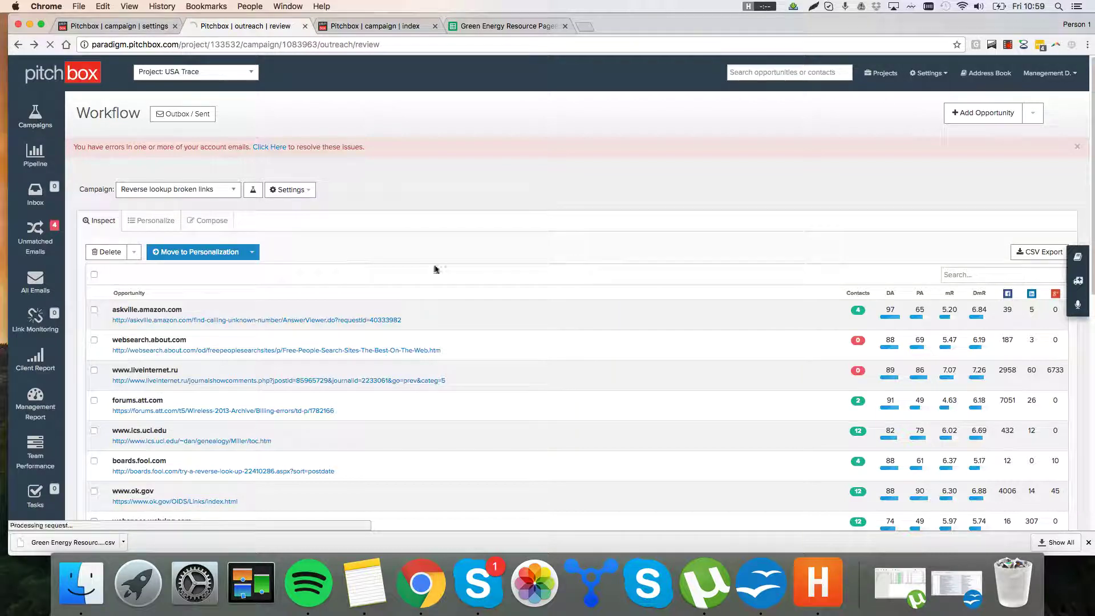
pyautogui.scroll(-2, 428, 284)
pyautogui.scroll(-3, 429, 283)
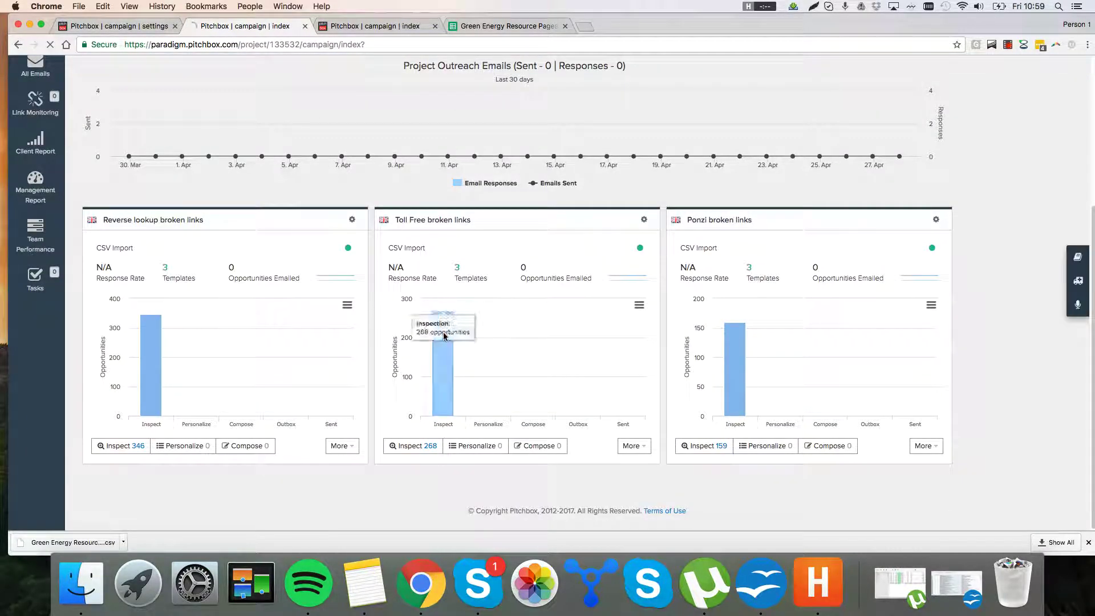
pyautogui.moveTo(161, 350)
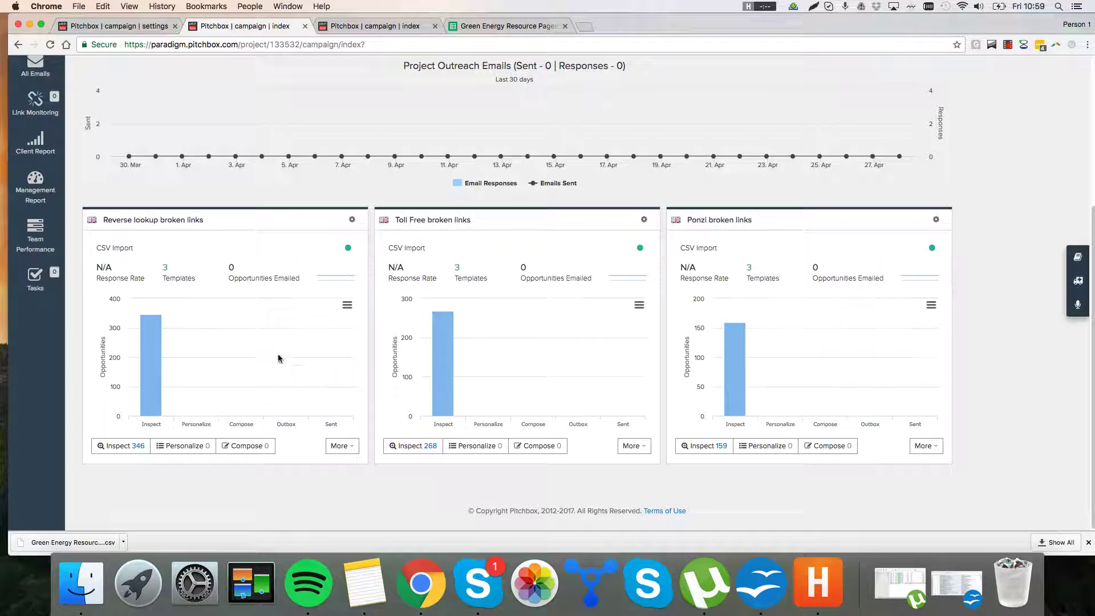
pyautogui.click(174, 367)
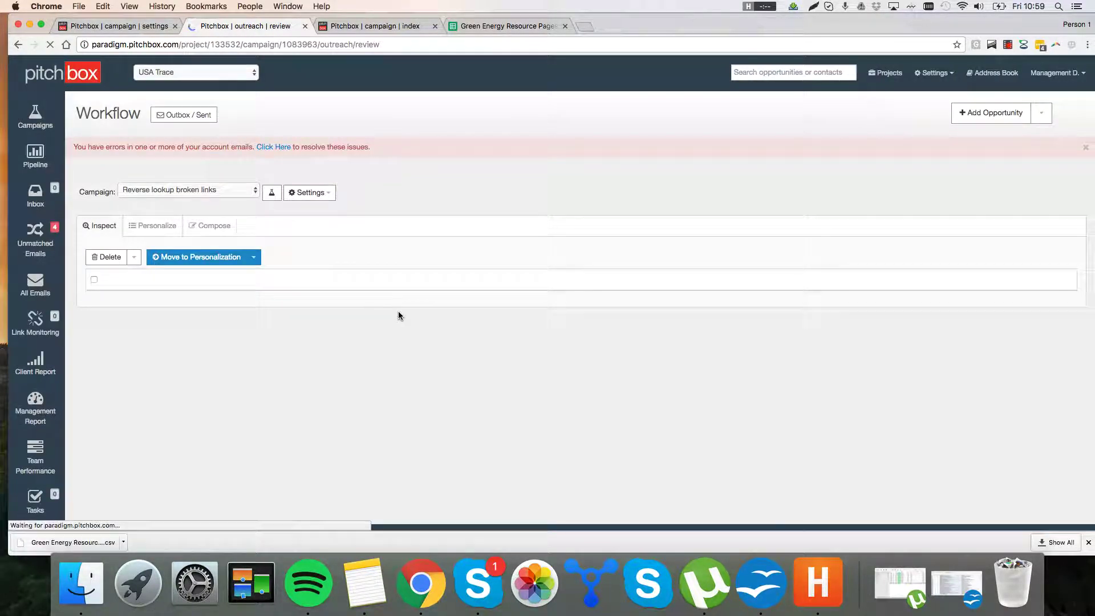
# Check the Writer note about removing junk websites
pyautogui.scroll(-1, 388, 285)
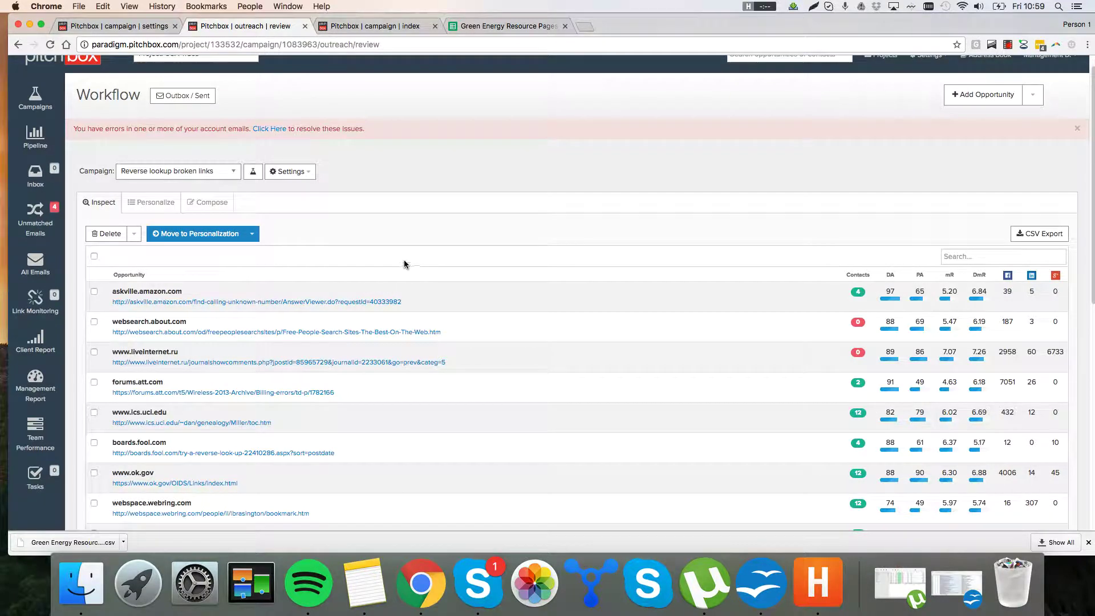
pyautogui.scroll(-3, 409, 264)
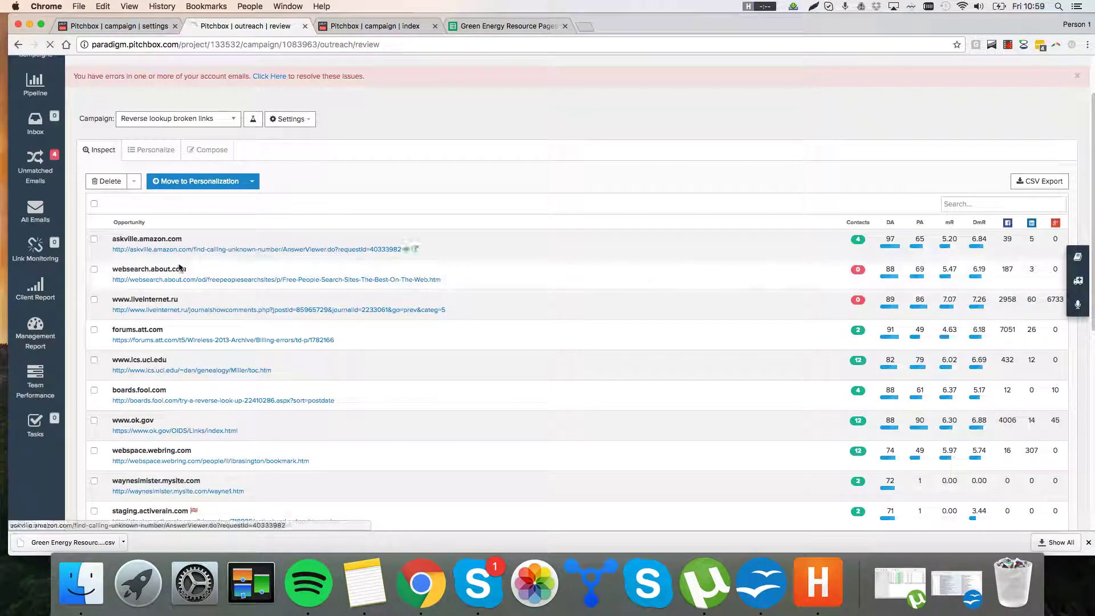
pyautogui.click(780, 602)
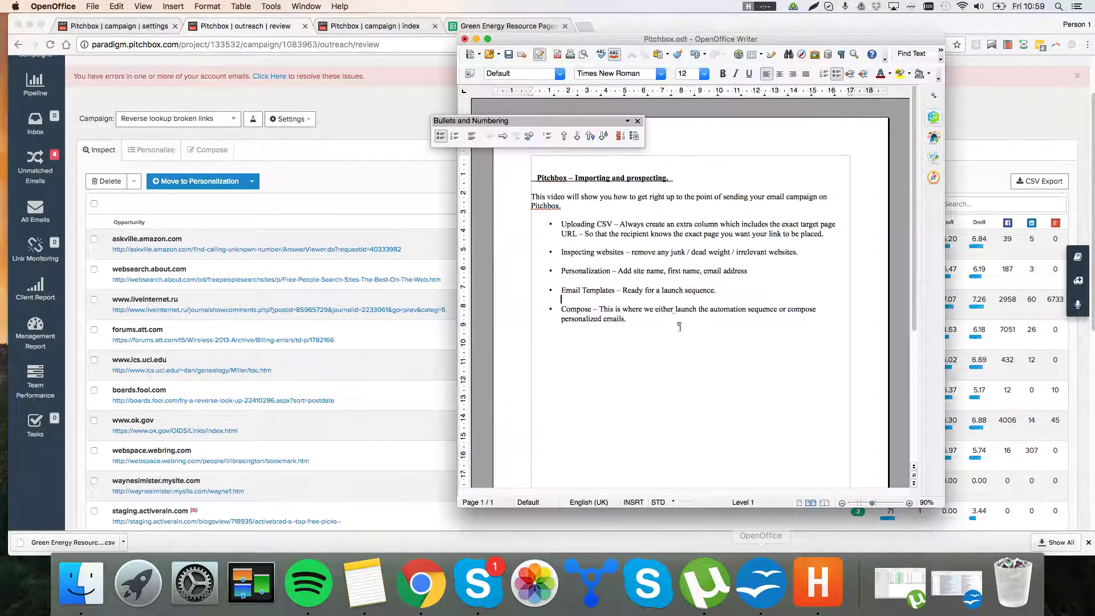
pyautogui.moveTo(796, 251); pyautogui.dragTo(637, 253)
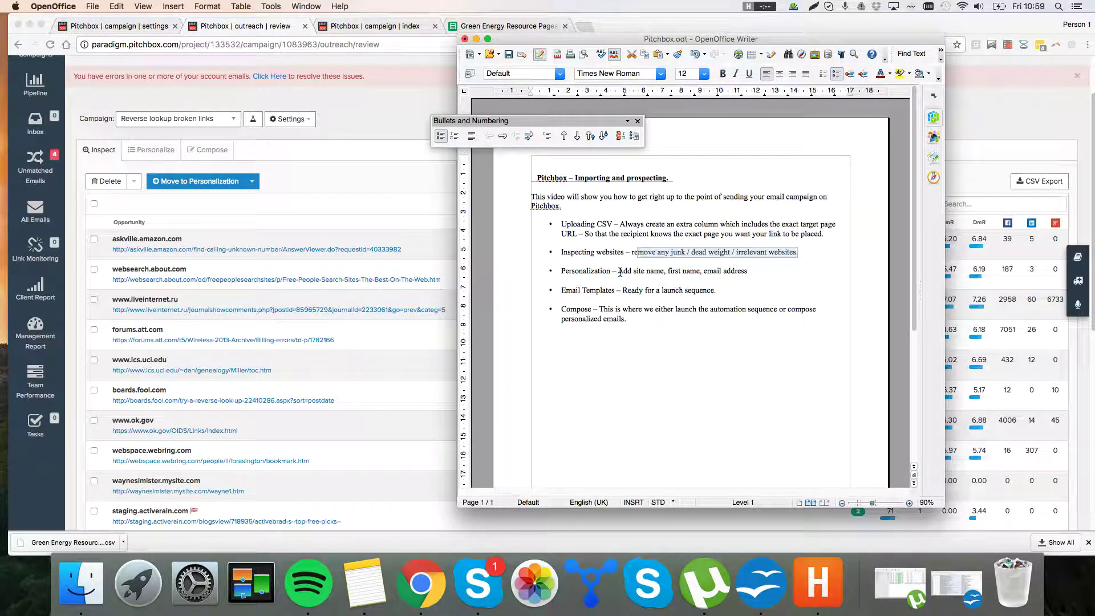
pyautogui.click(371, 215)
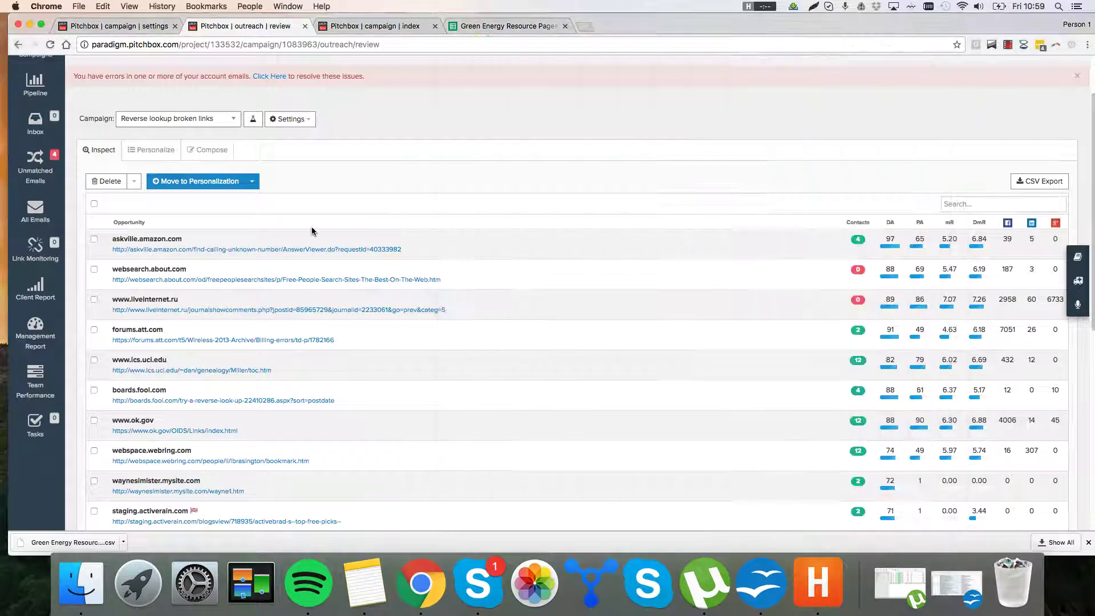
pyautogui.click(94, 241)
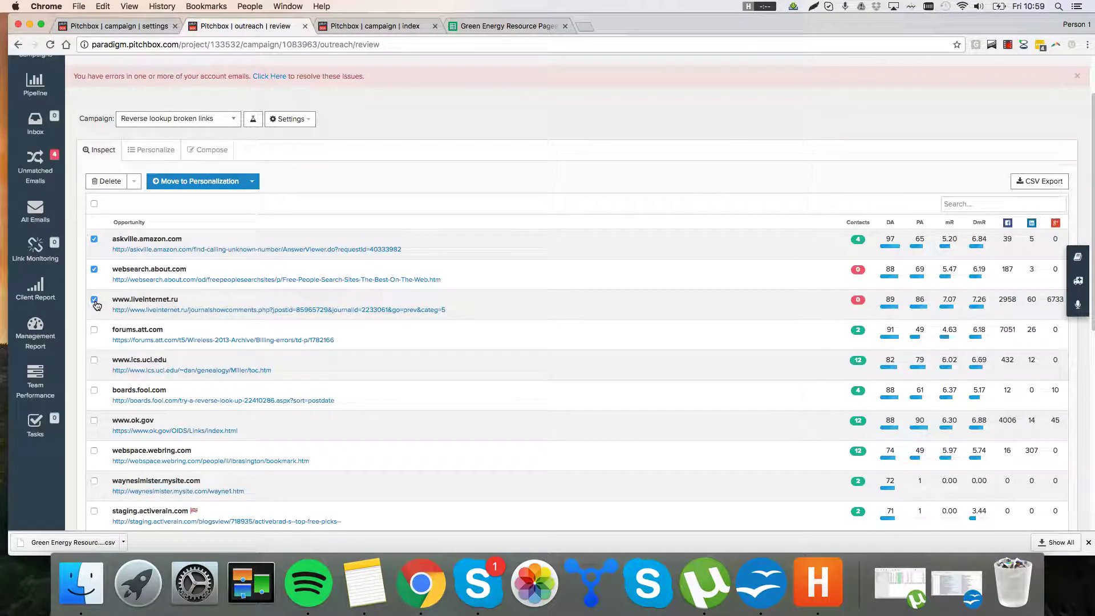
pyautogui.click(94, 330)
pyautogui.scroll(-2, 114, 365)
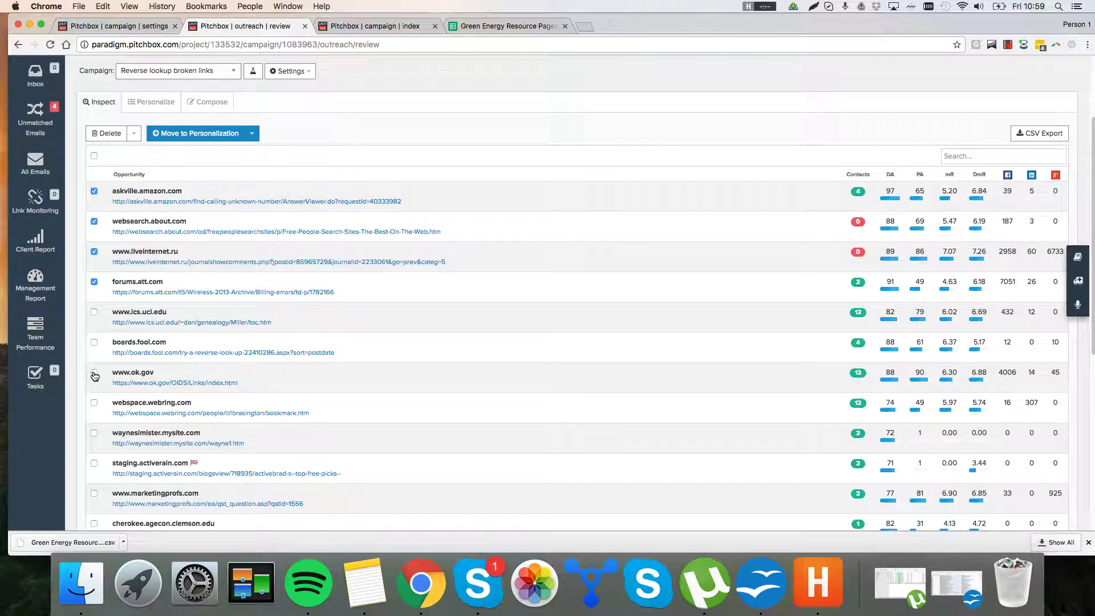
pyautogui.click(94, 374)
pyautogui.scroll(3, 119, 395)
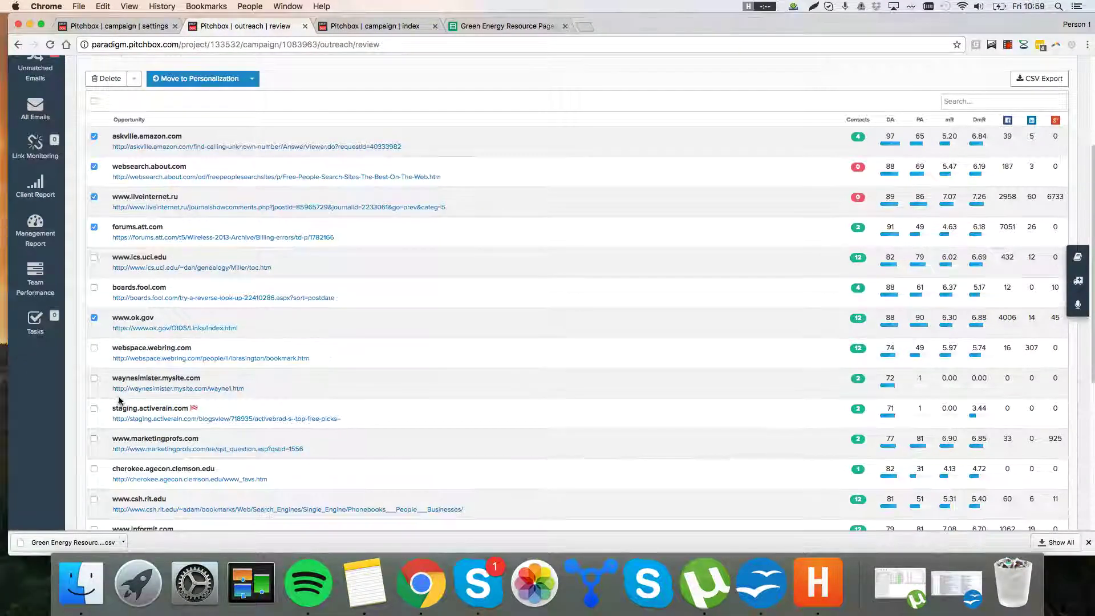
pyautogui.click(542, 27)
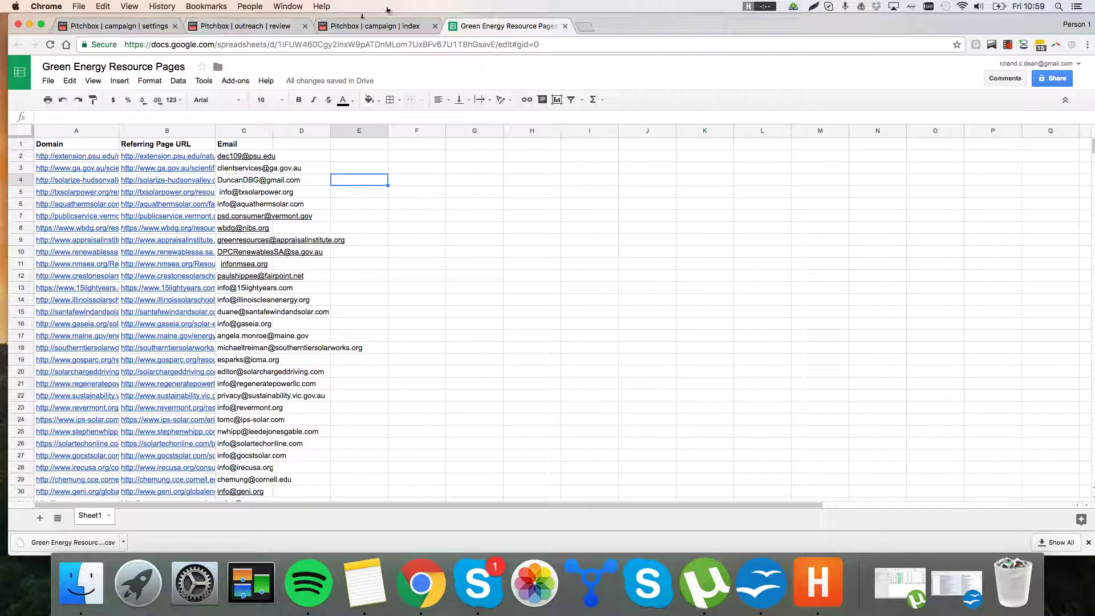
pyautogui.click(263, 29)
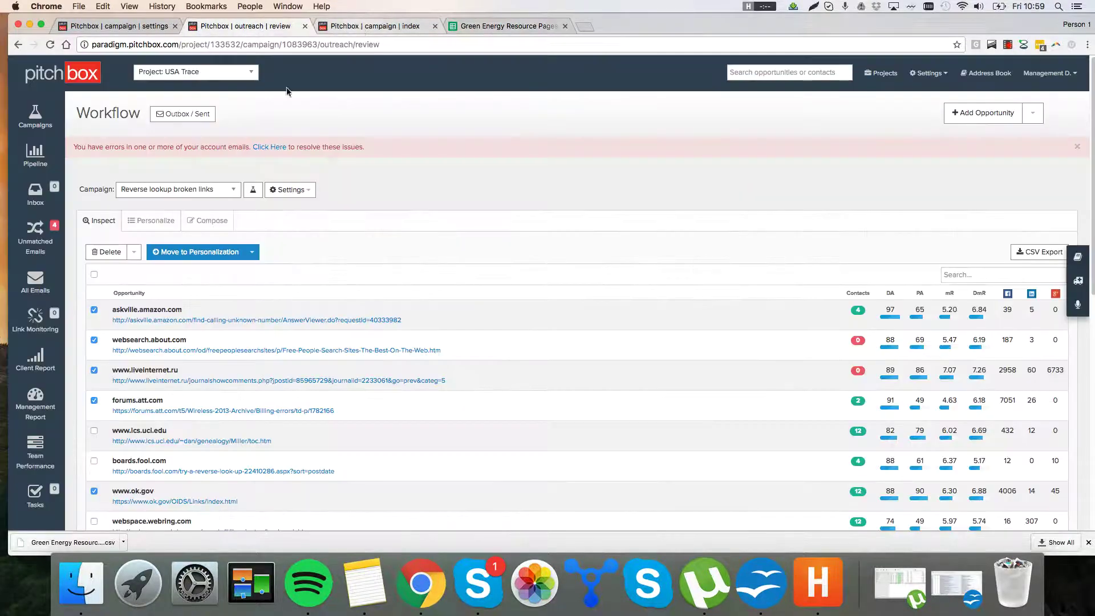
pyautogui.scroll(-3, 281, 354)
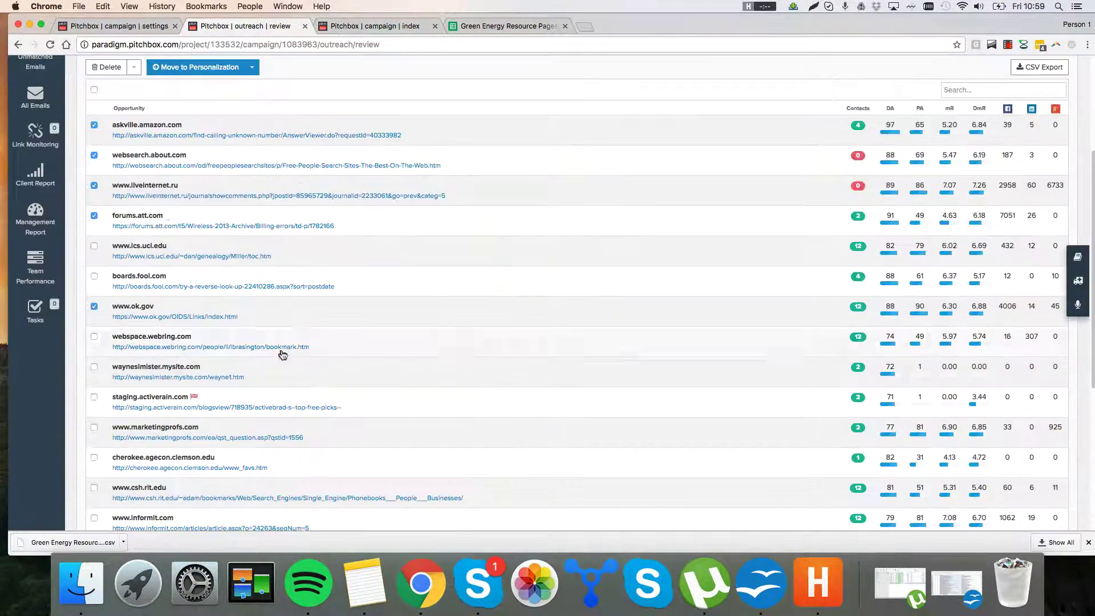
pyautogui.click(94, 275)
pyautogui.scroll(3, 106, 354)
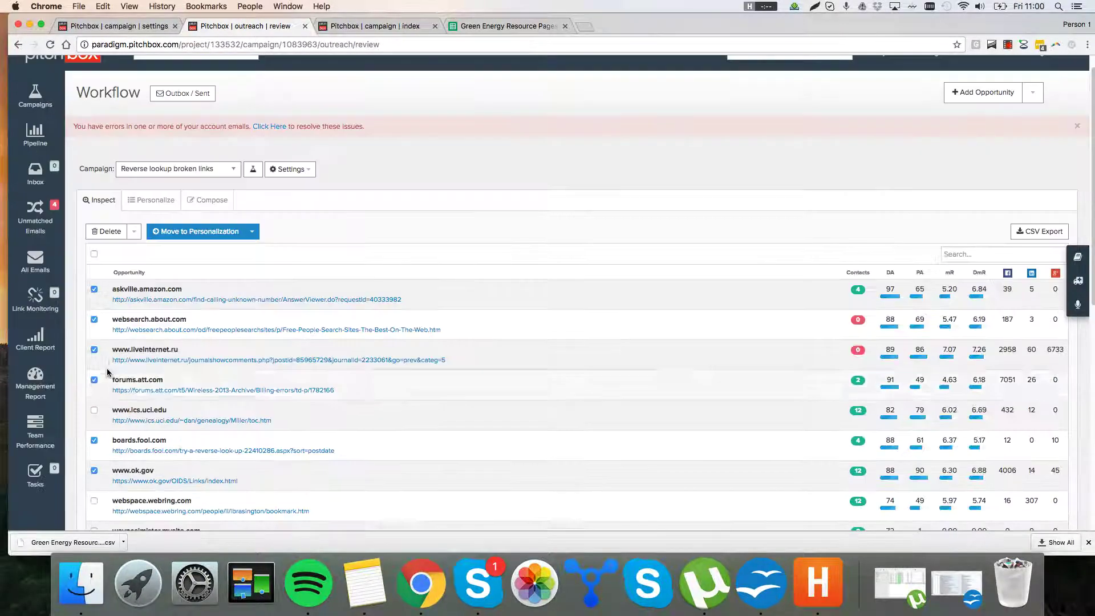
pyautogui.scroll(1, 107, 365)
pyautogui.click(110, 249)
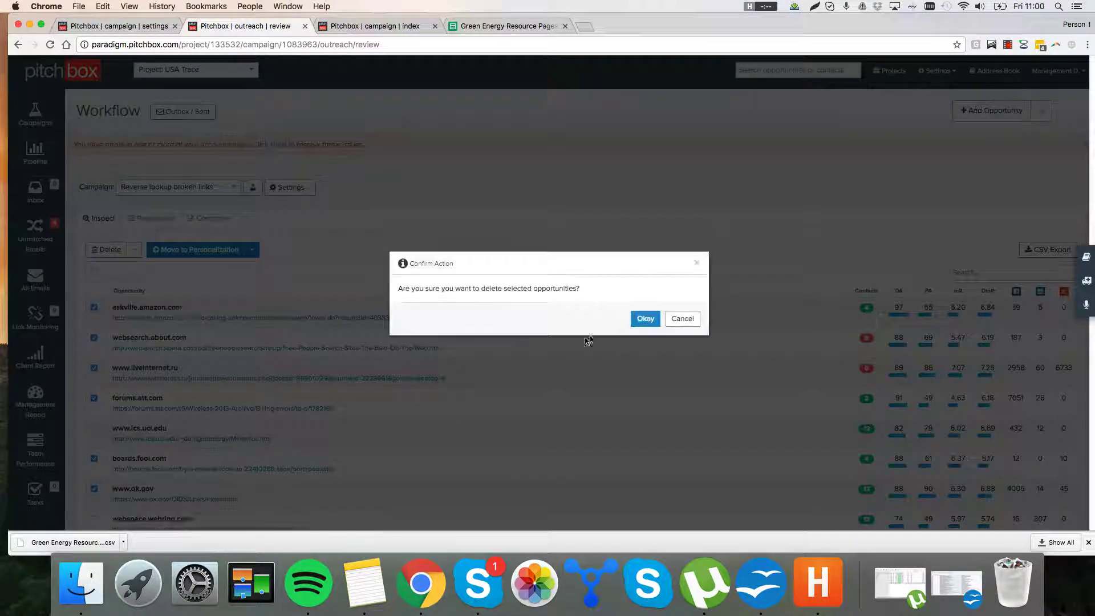
pyautogui.click(632, 319)
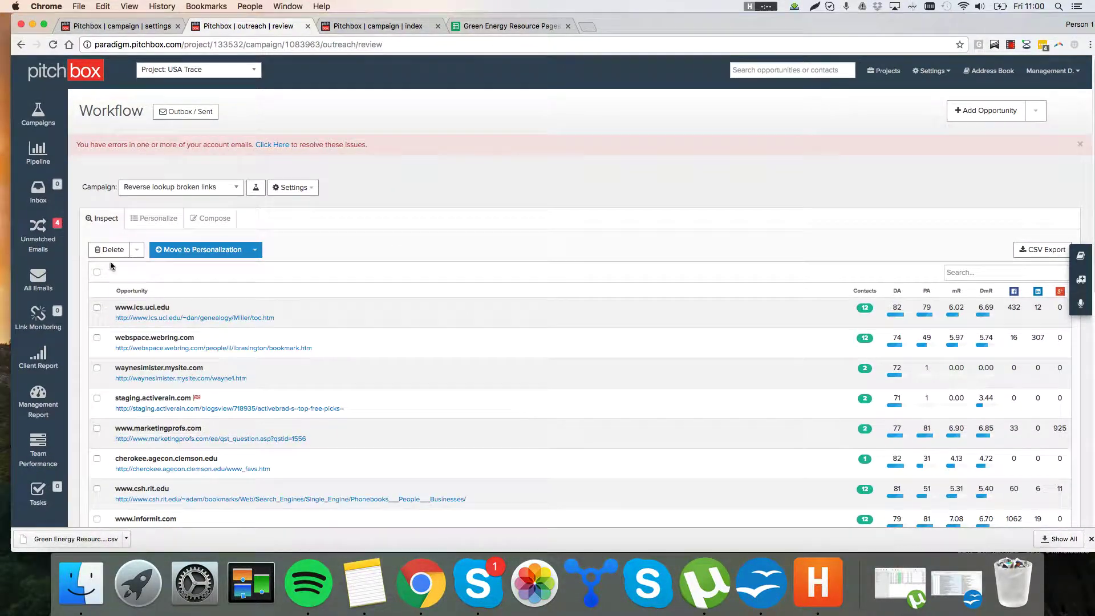
pyautogui.scroll(-10, 222, 392)
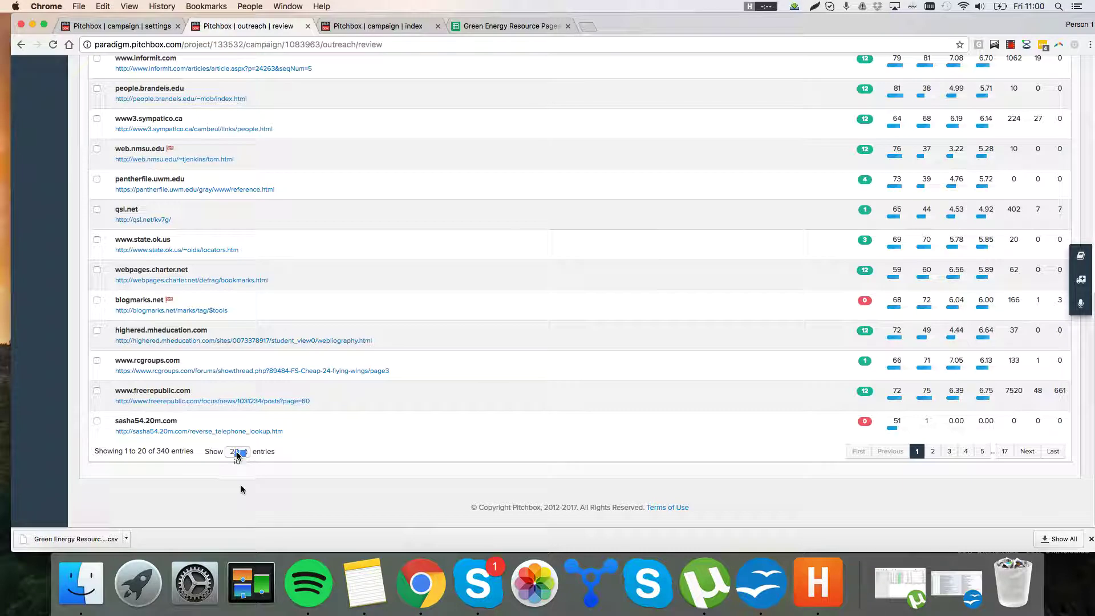
pyautogui.scroll(5, 161, 318)
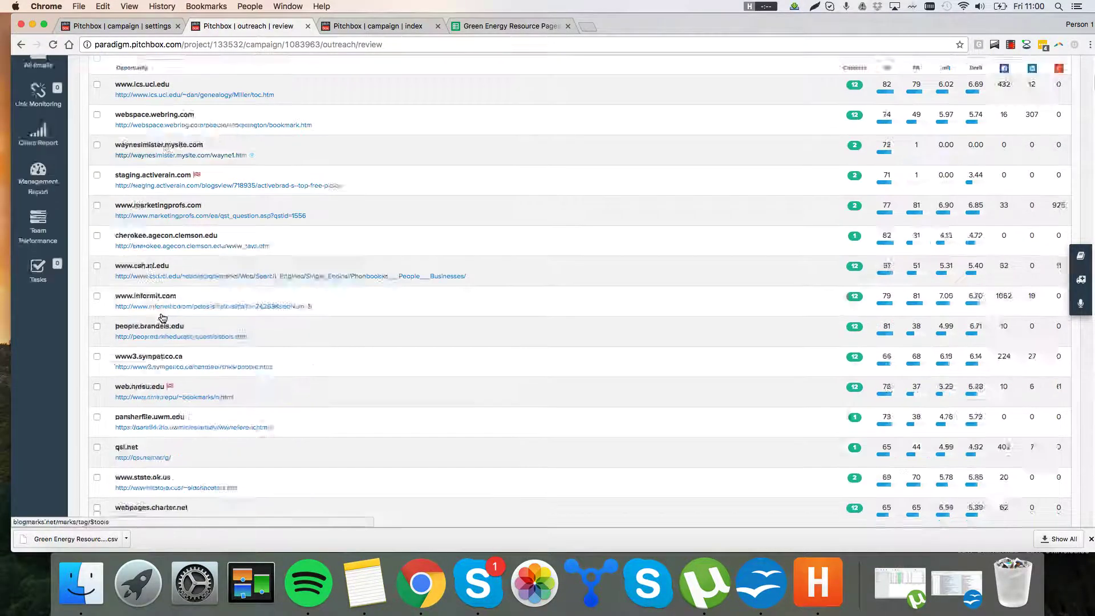
pyautogui.scroll(4, 162, 318)
# Move all inspected Reverse lookup opportunities to Personalization and view that stage's 17-page list
pyautogui.click(96, 226)
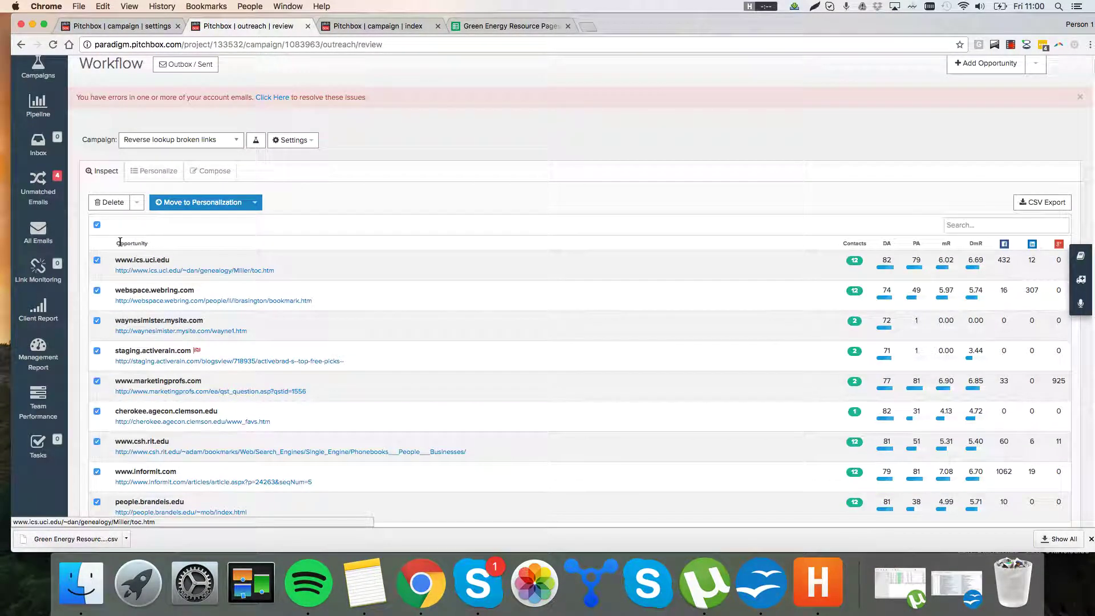
pyautogui.click(214, 210)
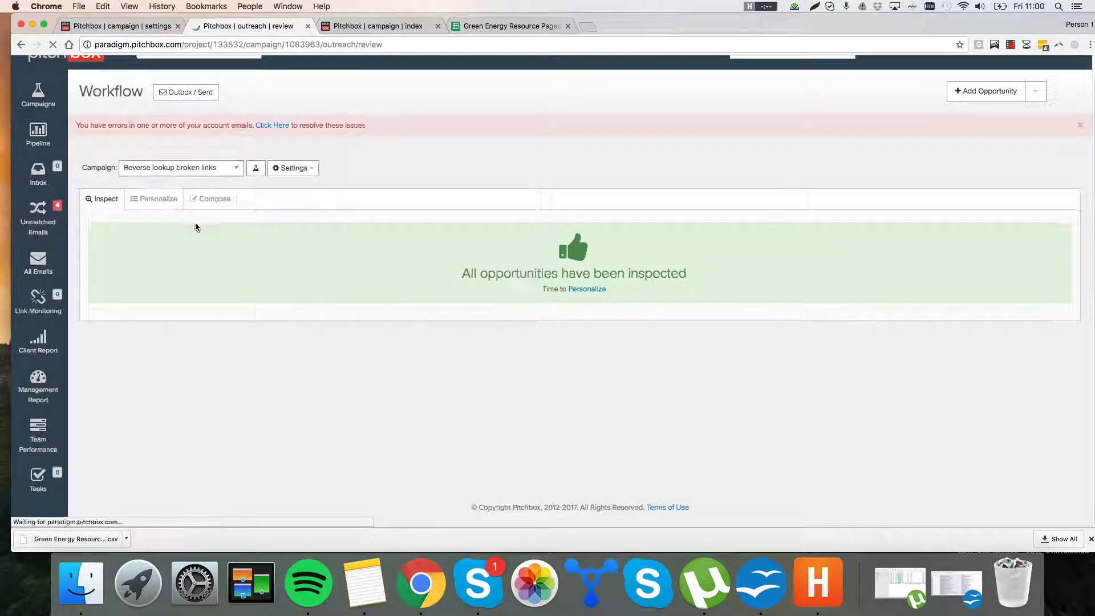
pyautogui.click(199, 276)
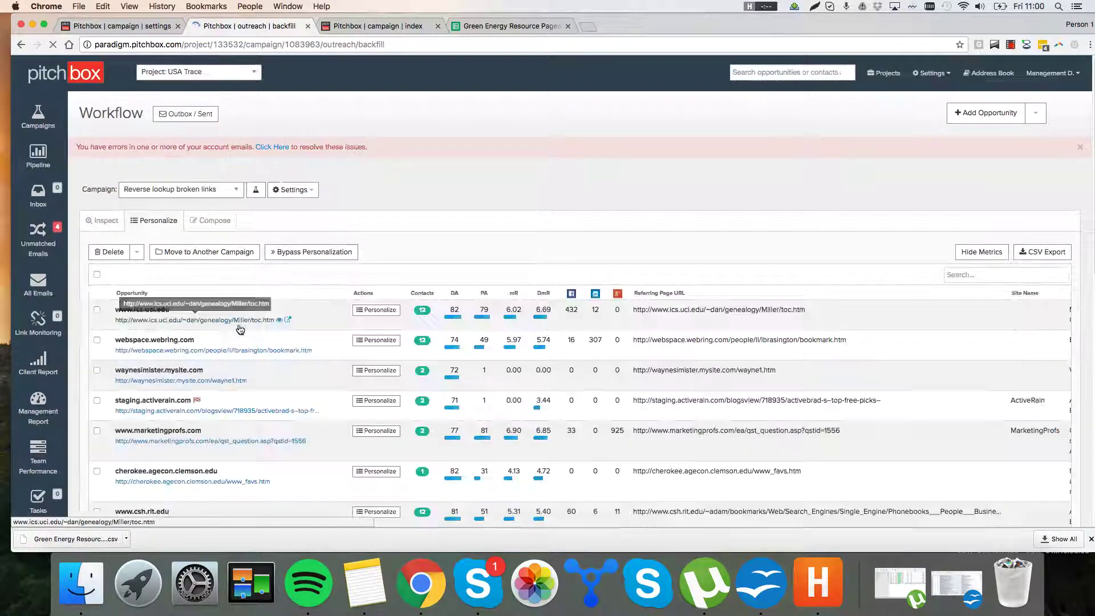
pyautogui.scroll(-3, 810, 399)
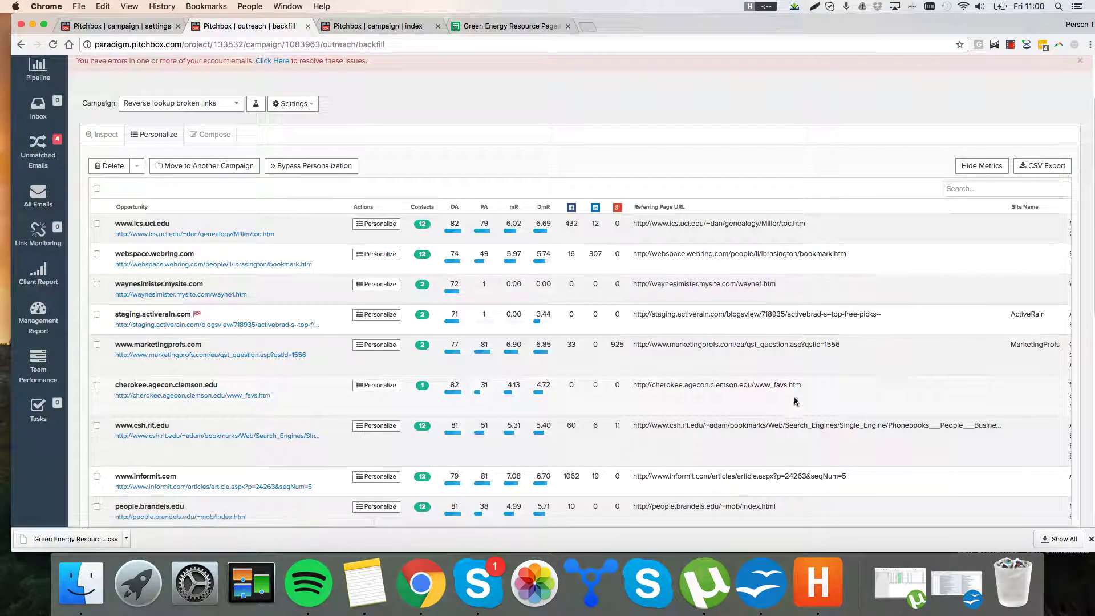
pyautogui.scroll(-3, 909, 303)
pyautogui.scroll(1, 940, 184)
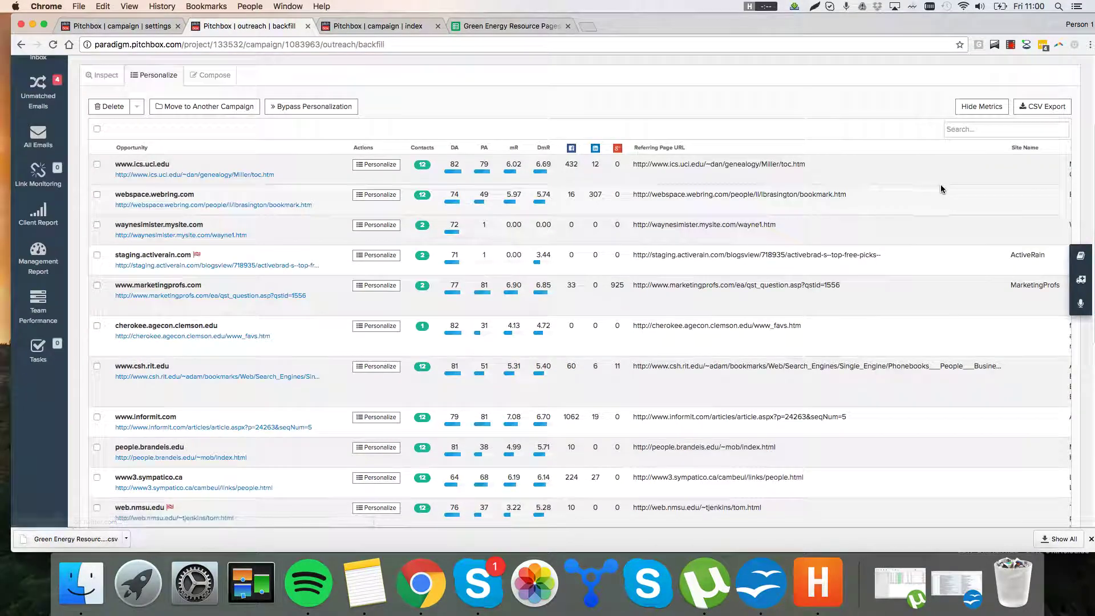
pyautogui.hscroll(3, 1018, 196)
pyautogui.doubleClick(1019, 196)
pyautogui.click(1014, 192)
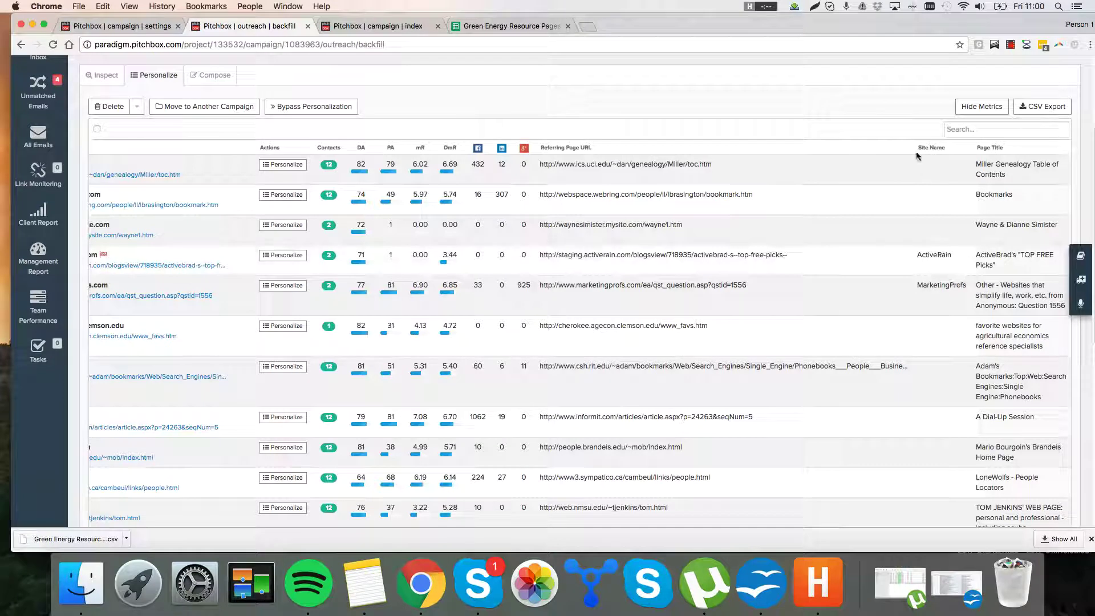
pyautogui.scroll(-7, 935, 278)
pyautogui.scroll(-5, 912, 353)
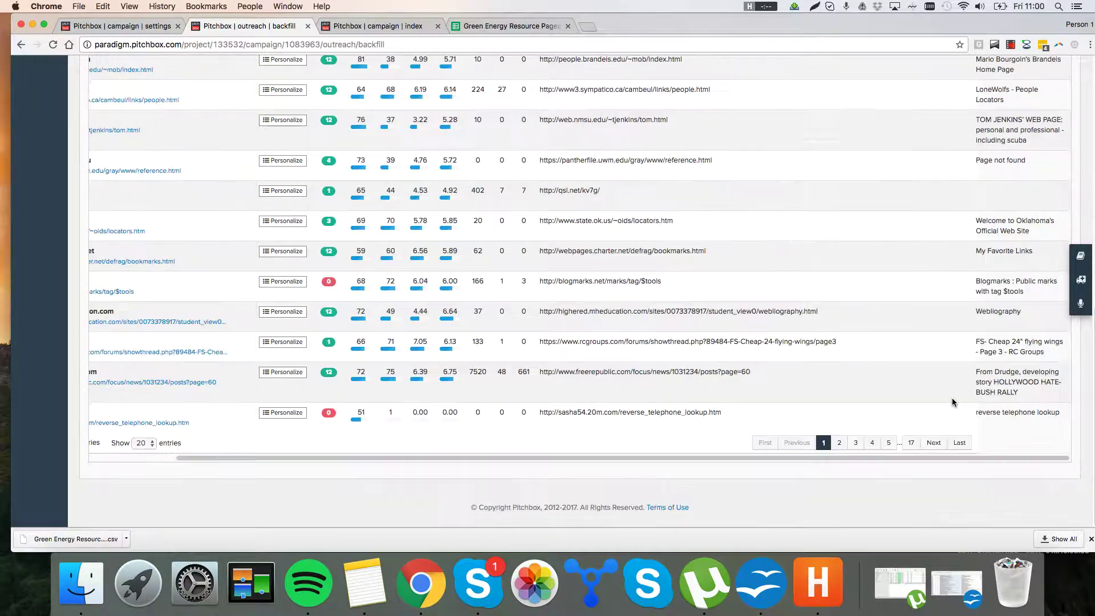
pyautogui.scroll(15, 827, 291)
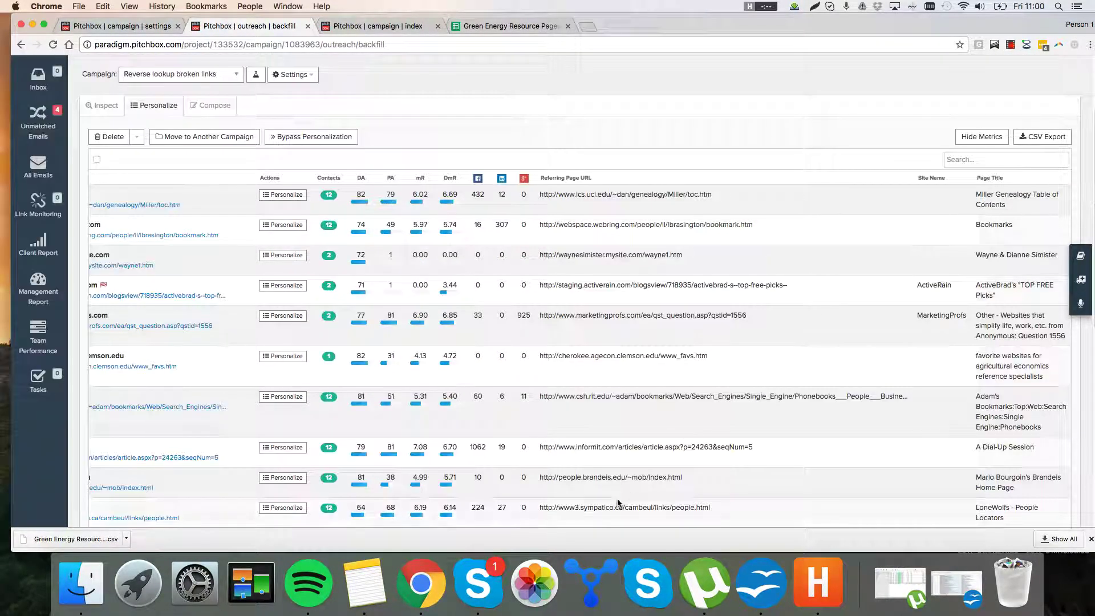
pyautogui.moveTo(482, 357); pyautogui.dragTo(92, 296)
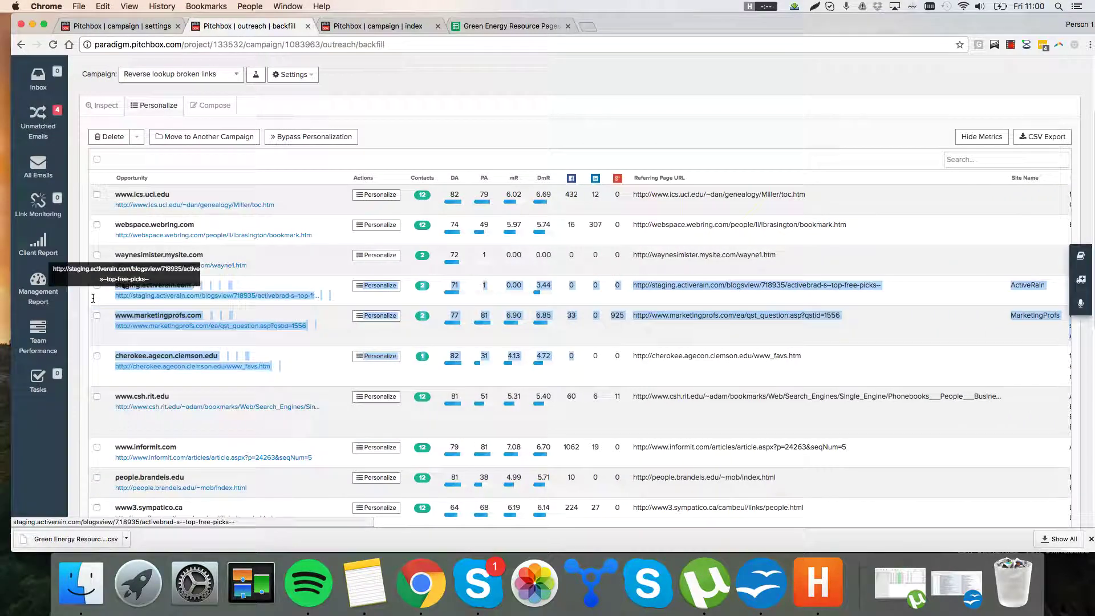
pyautogui.click(383, 197)
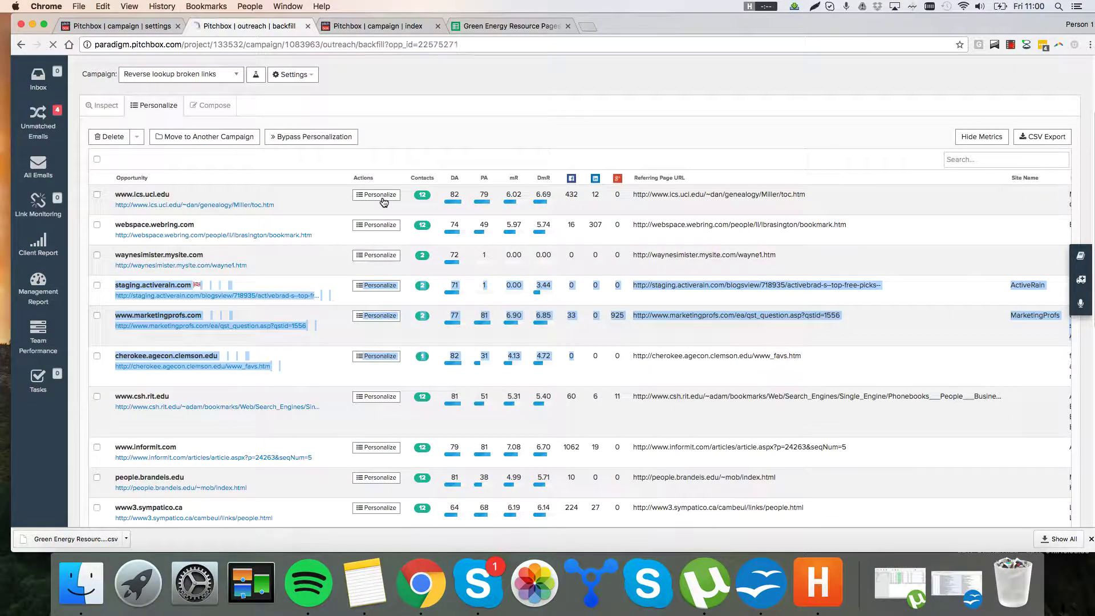
pyautogui.scroll(-3, 385, 265)
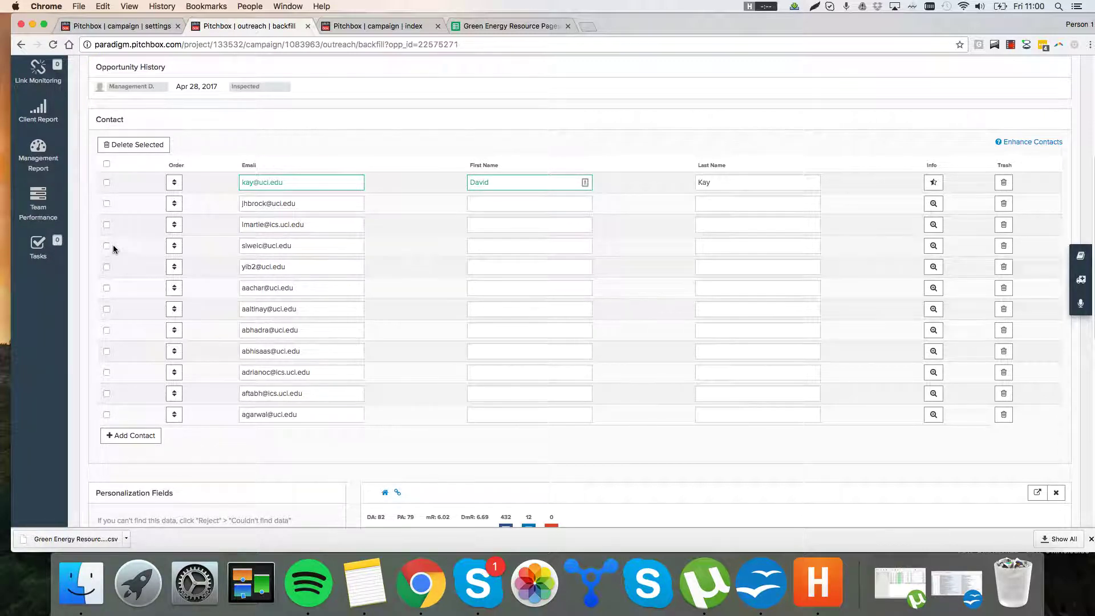
pyautogui.scroll(3, 179, 174)
pyautogui.moveTo(197, 148); pyautogui.dragTo(100, 149)
pyautogui.click(283, 156)
pyautogui.scroll(-2, 267, 205)
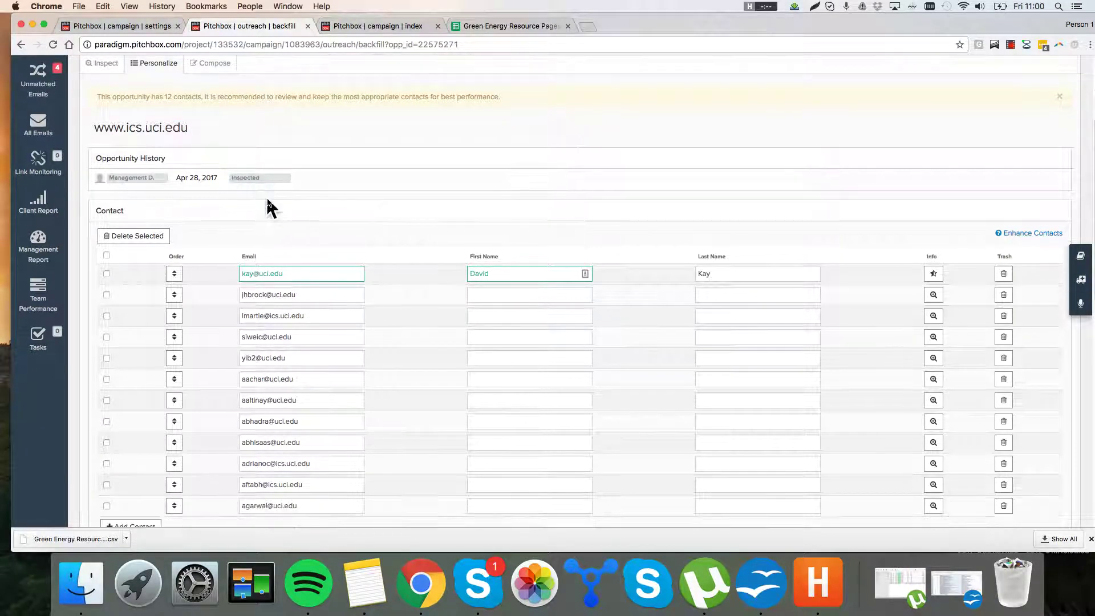
# Delete the third through twelfth contacts, keeping only the first two
pyautogui.click(106, 285)
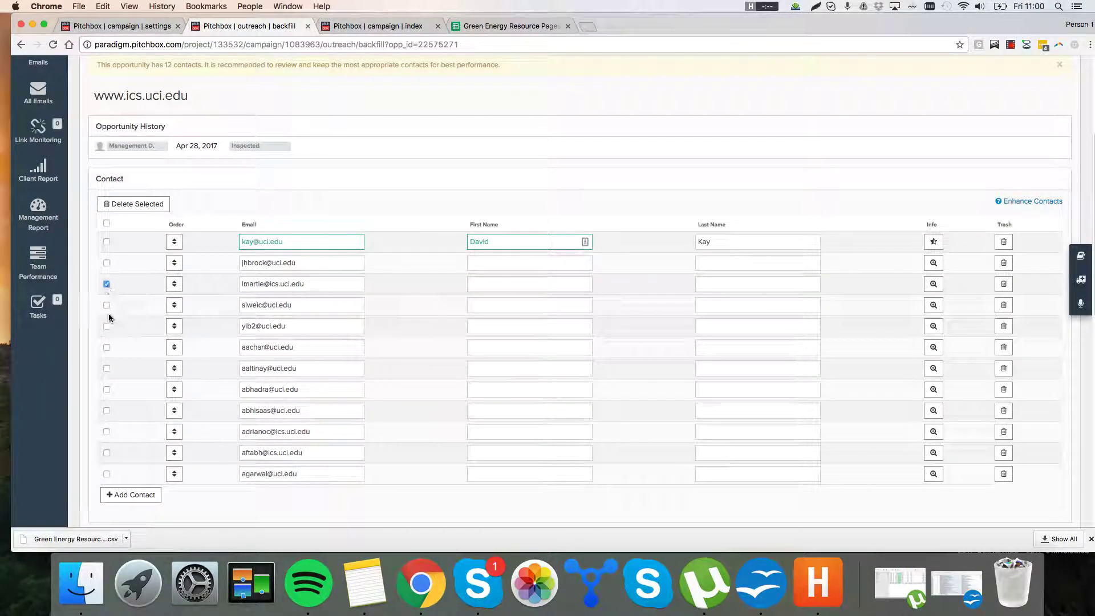
pyautogui.click(107, 307)
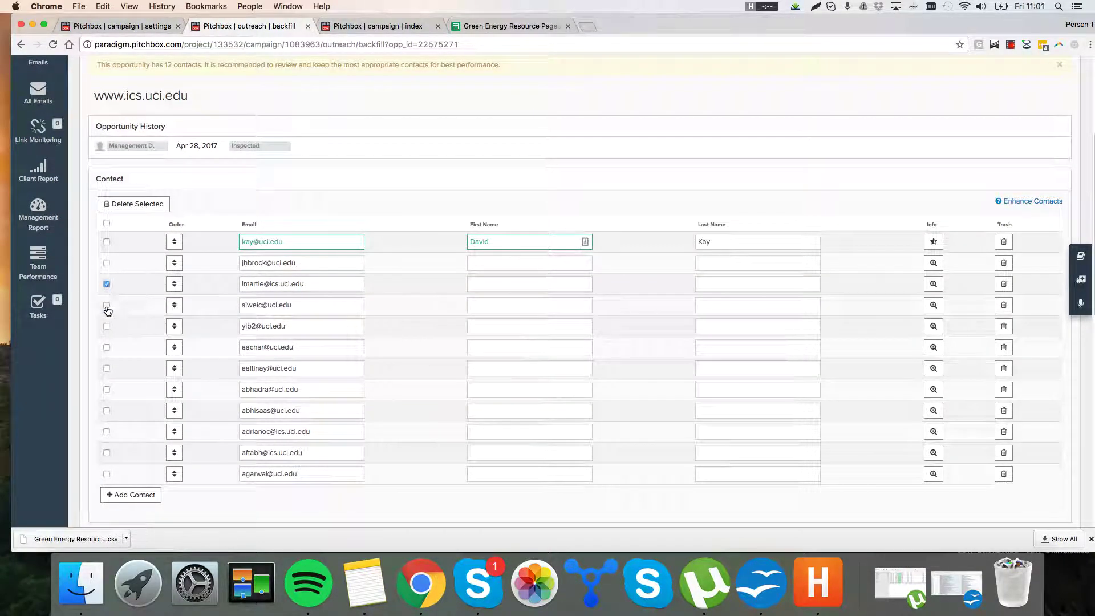
pyautogui.click(107, 370)
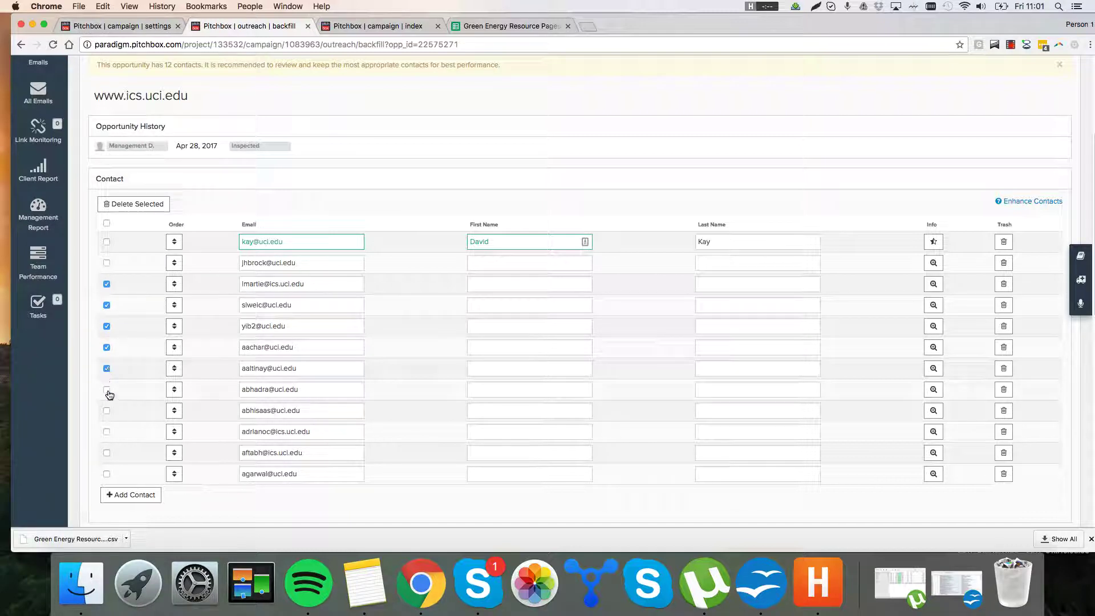
pyautogui.click(107, 432)
pyautogui.click(107, 475)
pyautogui.click(147, 211)
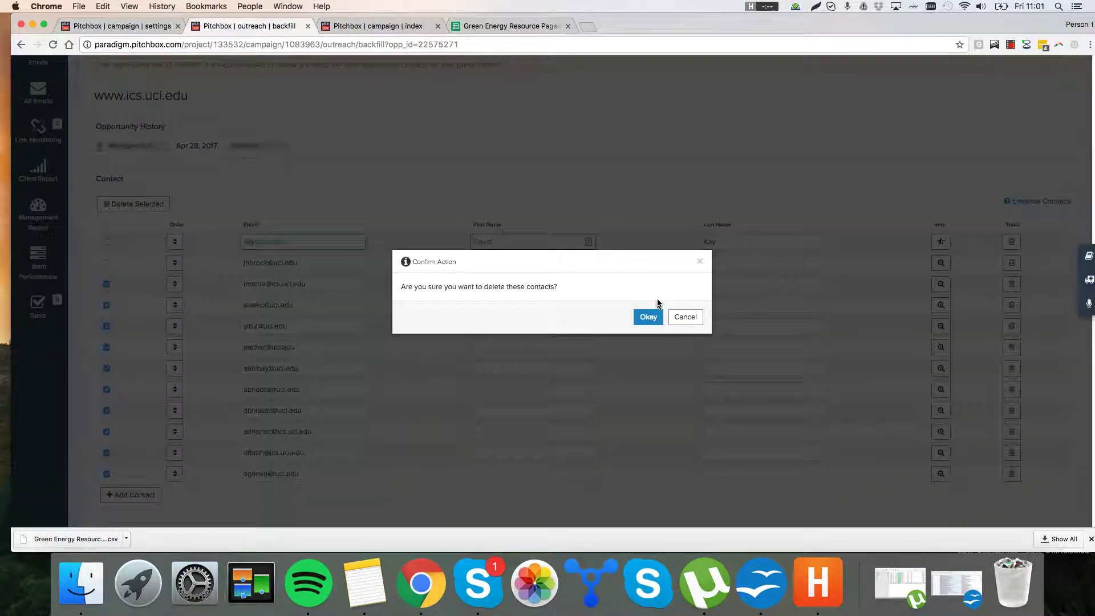
pyautogui.click(655, 316)
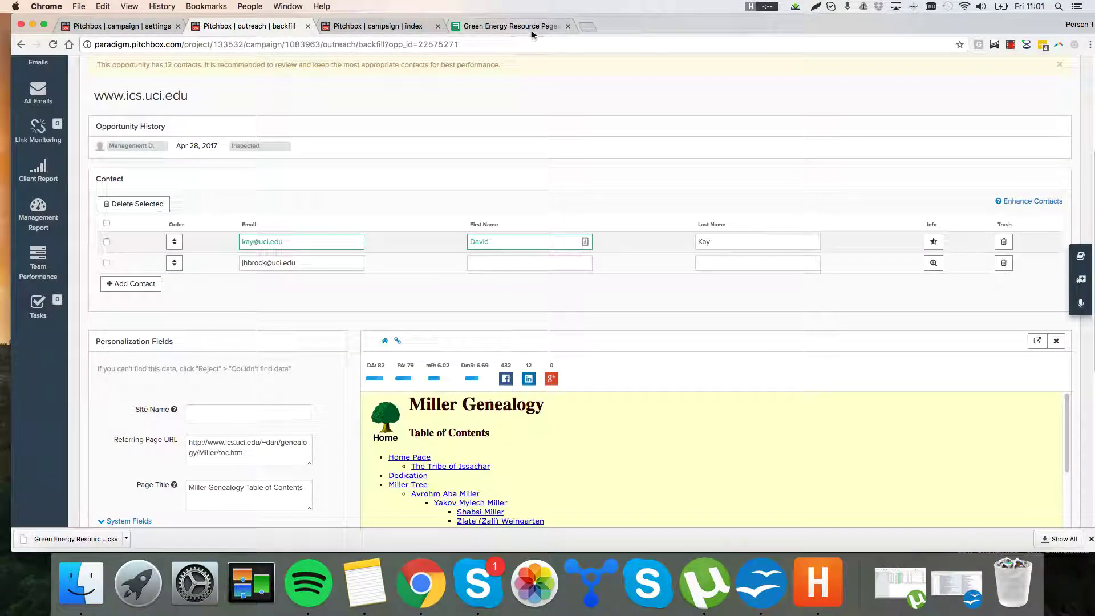
# Check the emails in cells C3 and C6 of the Green Energy Resource Pages sheet, dismissing a chat notification
pyautogui.click(531, 32)
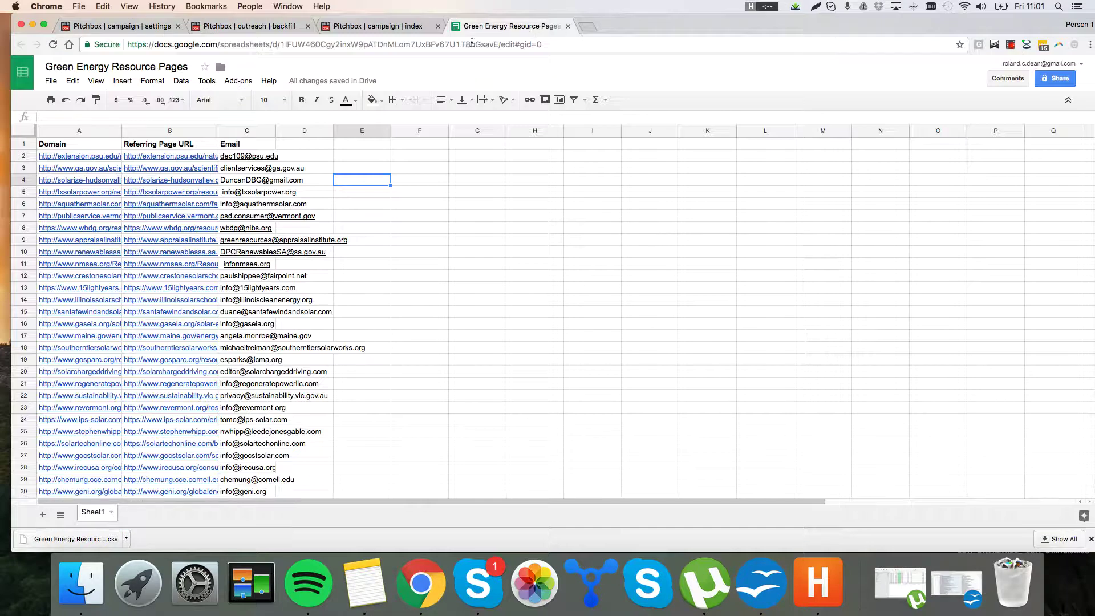
pyautogui.click(251, 169)
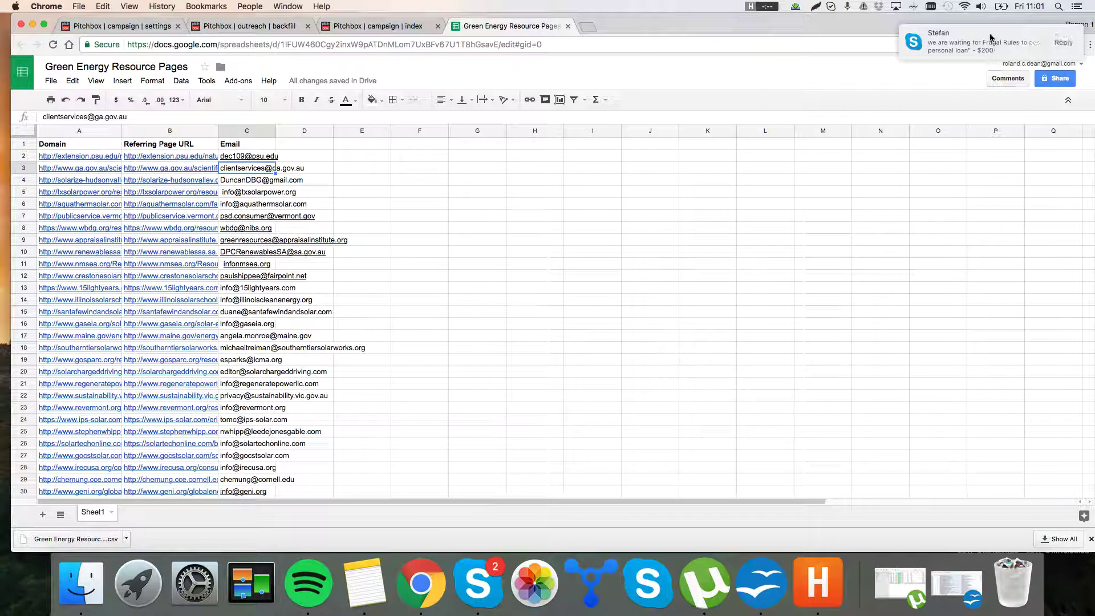
pyautogui.click(1069, 45)
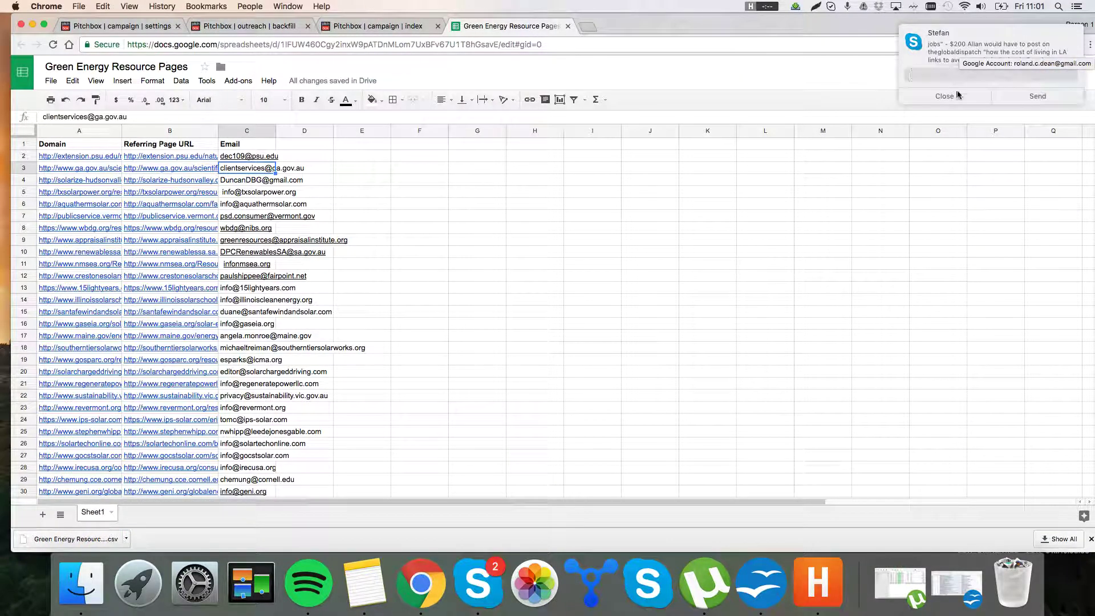
pyautogui.click(957, 95)
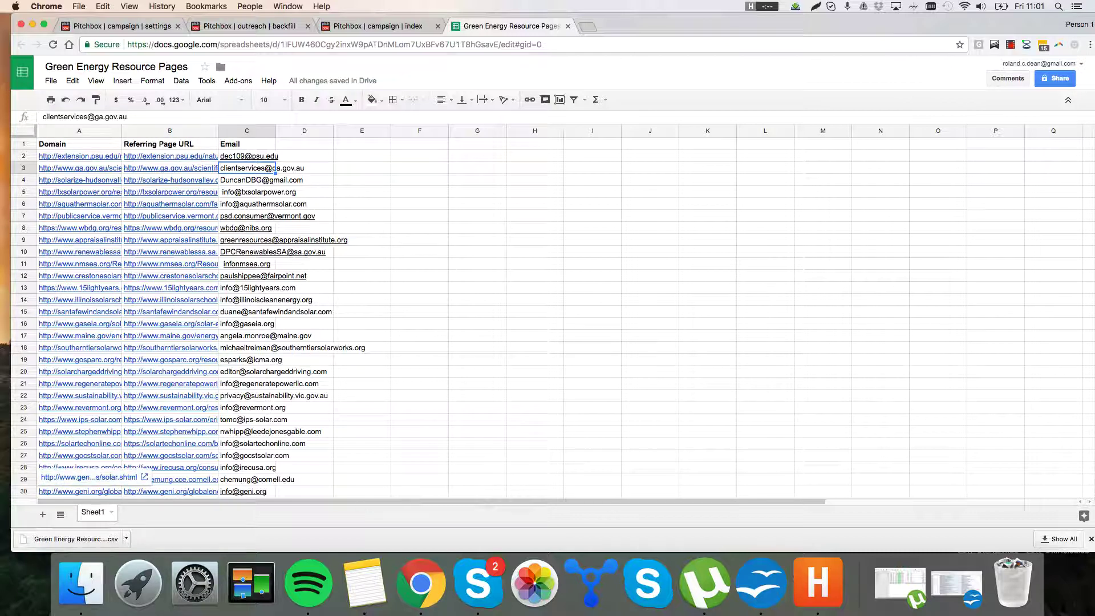
pyautogui.click(249, 207)
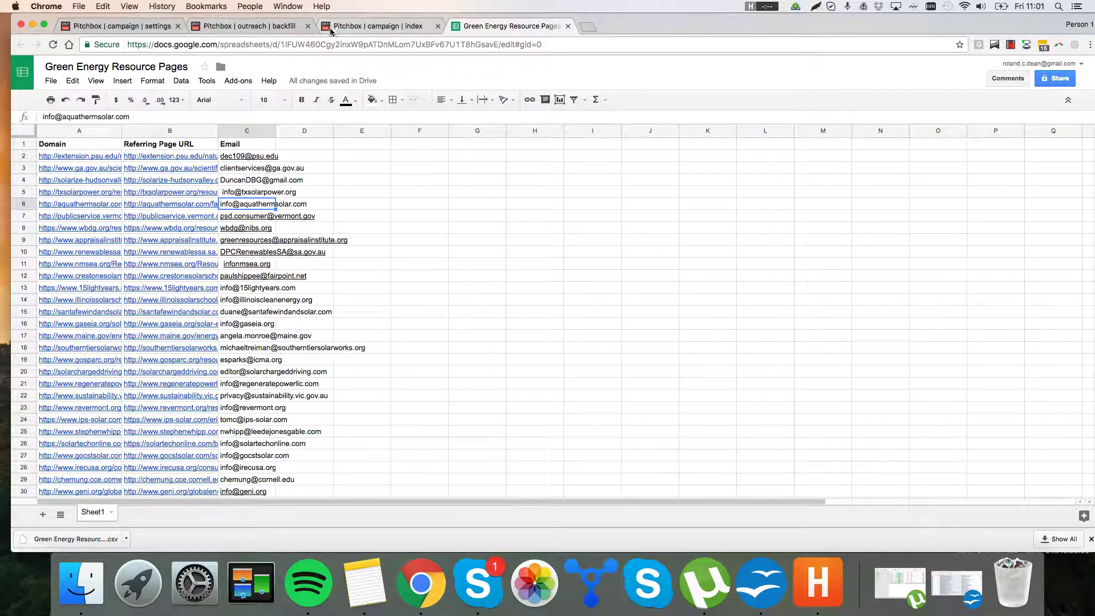
pyautogui.click(376, 26)
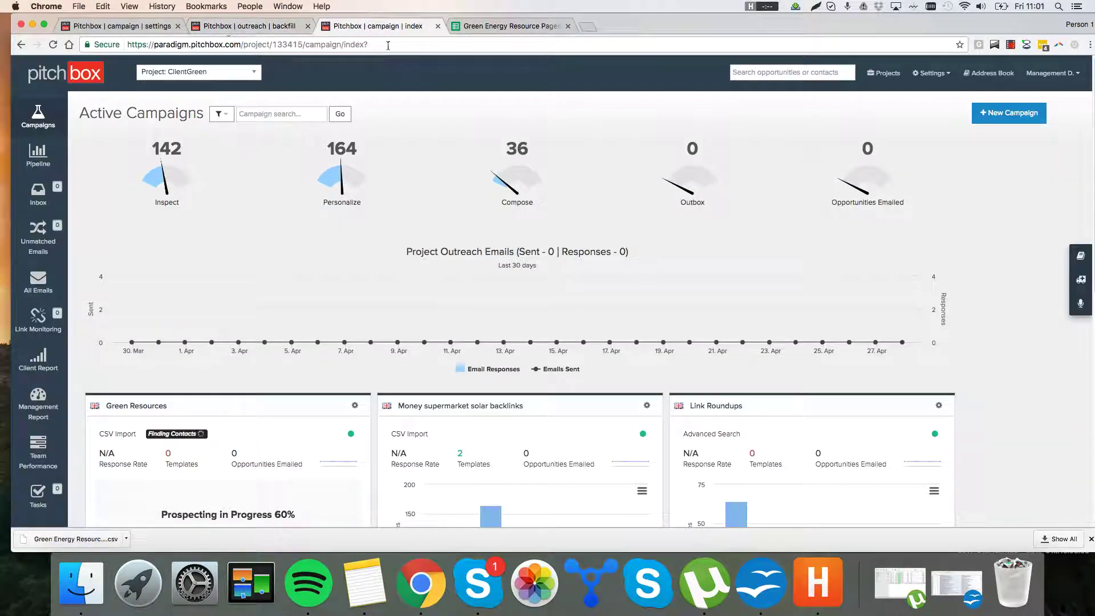
pyautogui.click(202, 28)
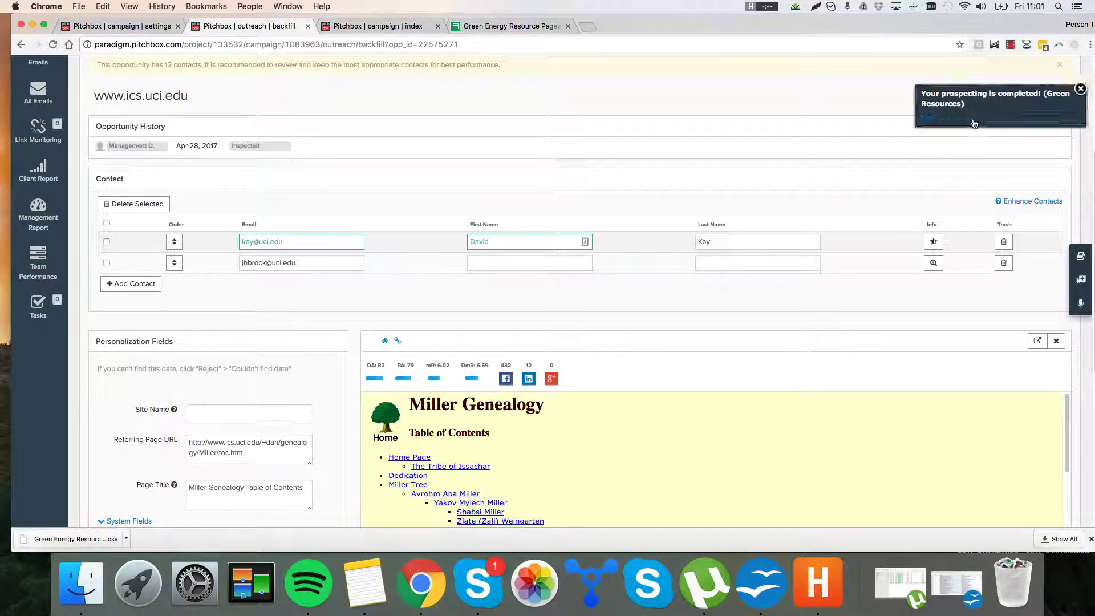
pyautogui.scroll(-3, 470, 188)
pyautogui.scroll(-6, 405, 198)
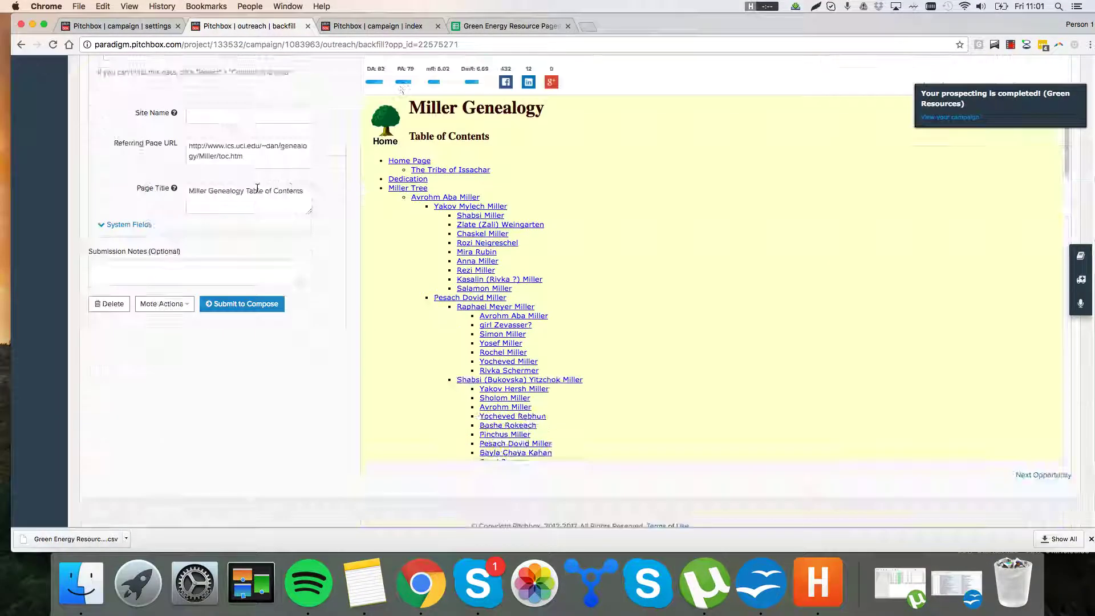
# Try the Site Name and first contact's First Name fields, then return to the Inspect stage
pyautogui.click(246, 118)
pyautogui.scroll(2, 268, 171)
pyautogui.scroll(5, 280, 183)
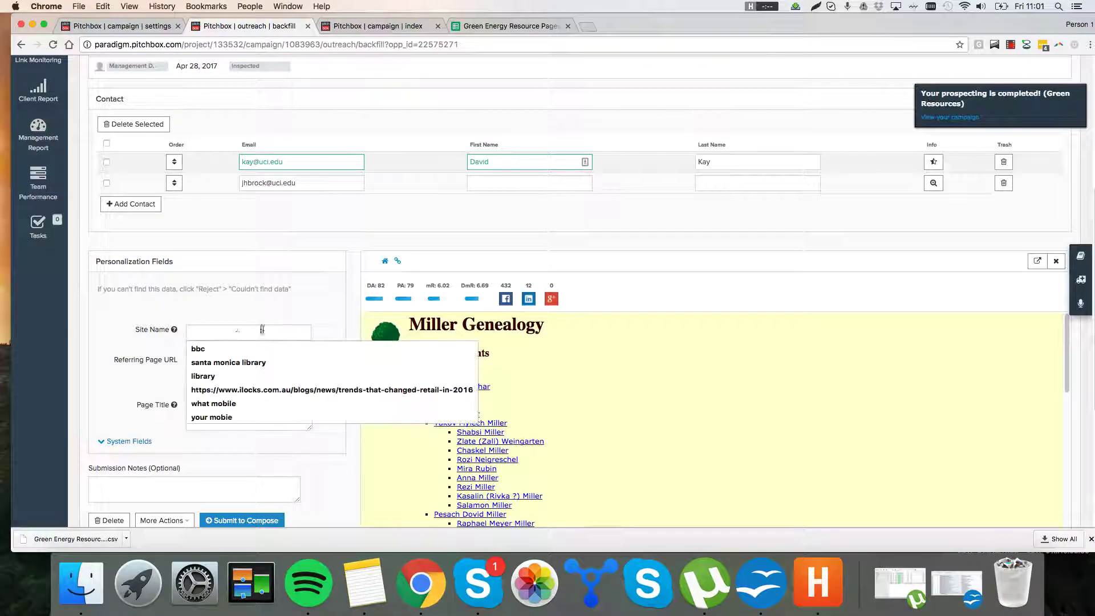
pyautogui.click(313, 270)
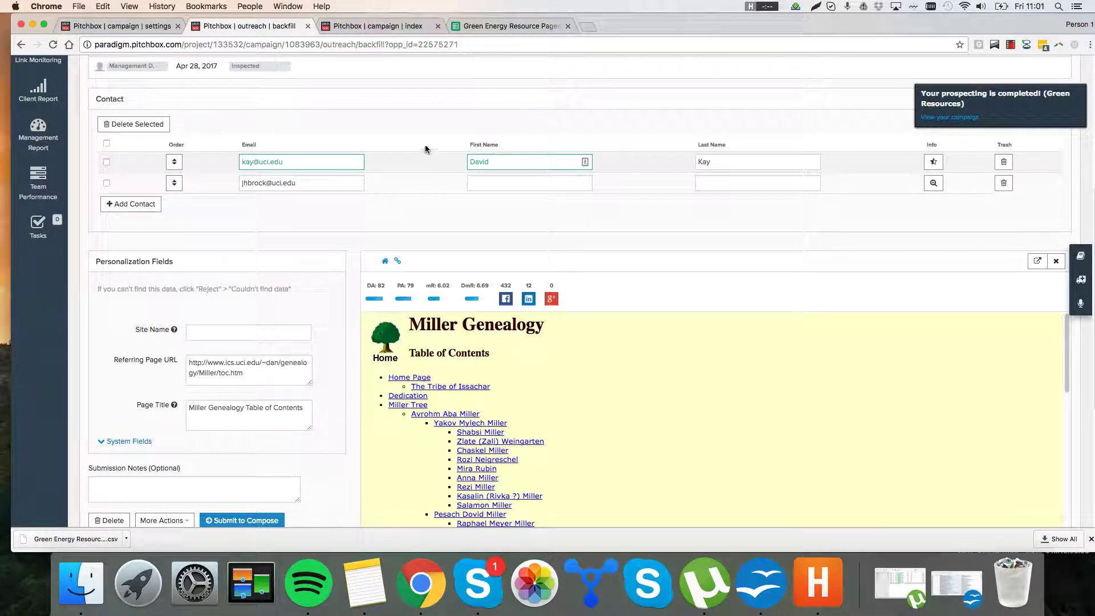
pyautogui.scroll(1, 424, 145)
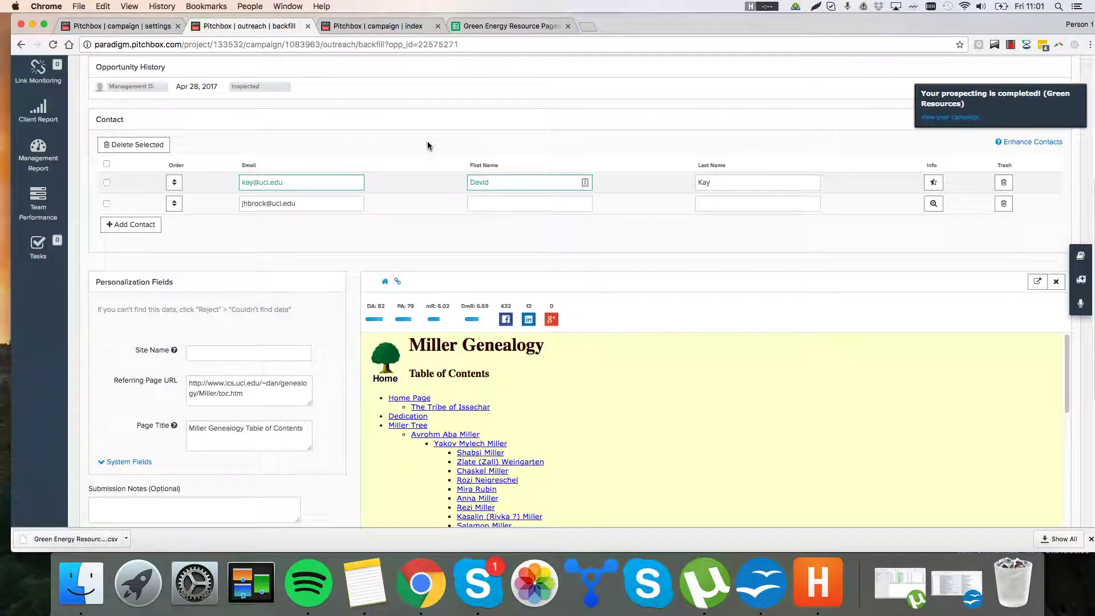
pyautogui.click(498, 179)
pyautogui.scroll(5, 419, 150)
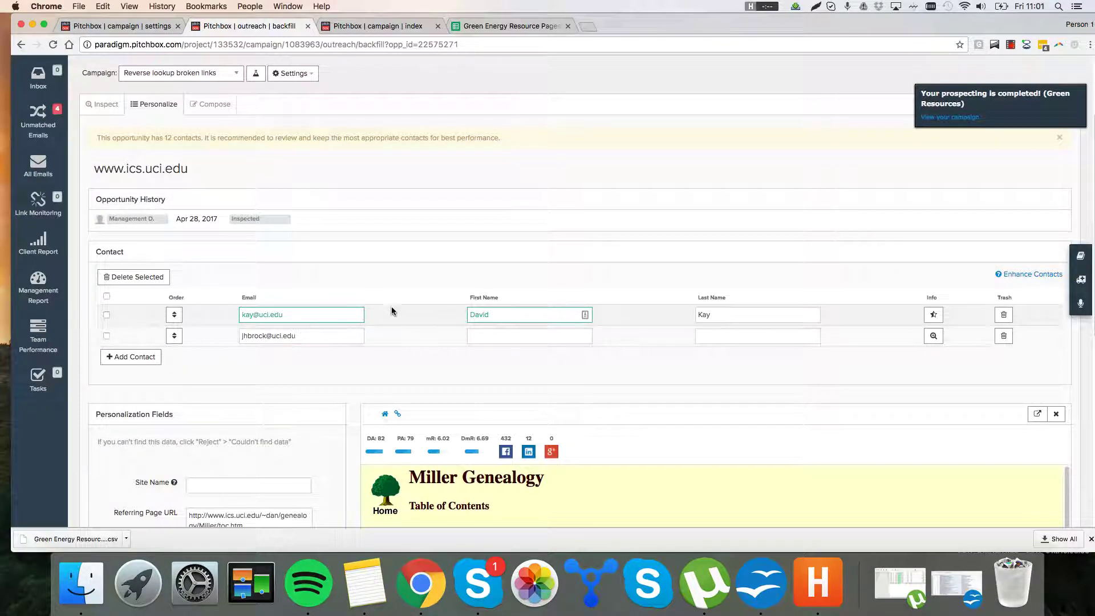
pyautogui.scroll(-5, 391, 308)
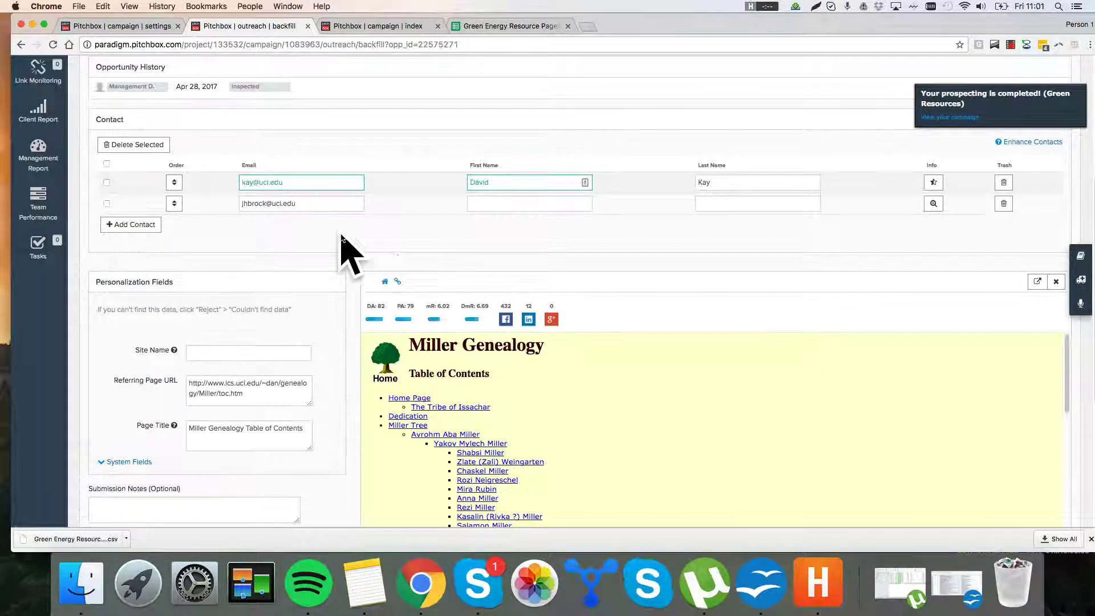
pyautogui.scroll(7, 403, 268)
pyautogui.click(95, 171)
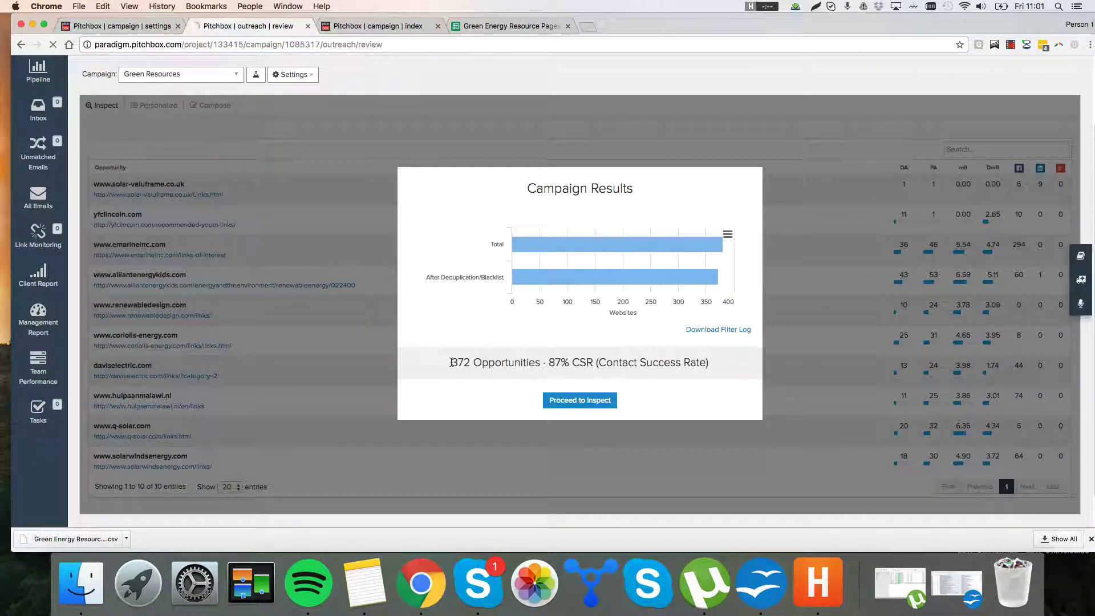
# Review the Green Resources results: 372 opportunities with an 87% contact success rate
pyautogui.moveTo(448, 363); pyautogui.dragTo(633, 361)
pyautogui.click(609, 361)
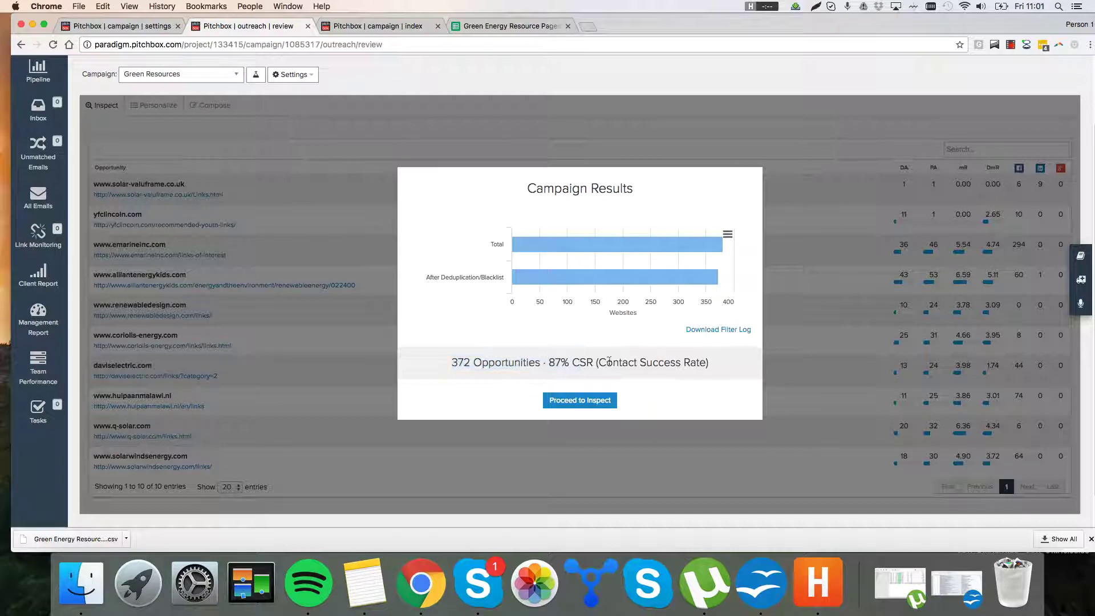
pyautogui.moveTo(550, 362); pyautogui.dragTo(588, 362)
pyautogui.click(591, 362)
# Select all 372 opportunities in Inspect and move them to Personalization
pyautogui.click(603, 403)
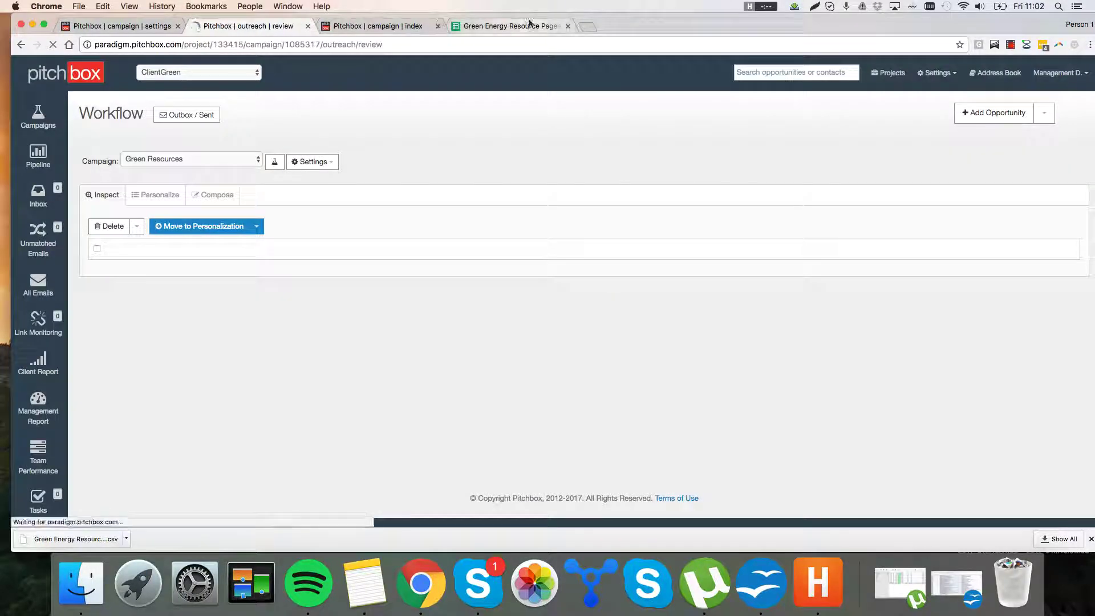
pyautogui.scroll(-10, 349, 246)
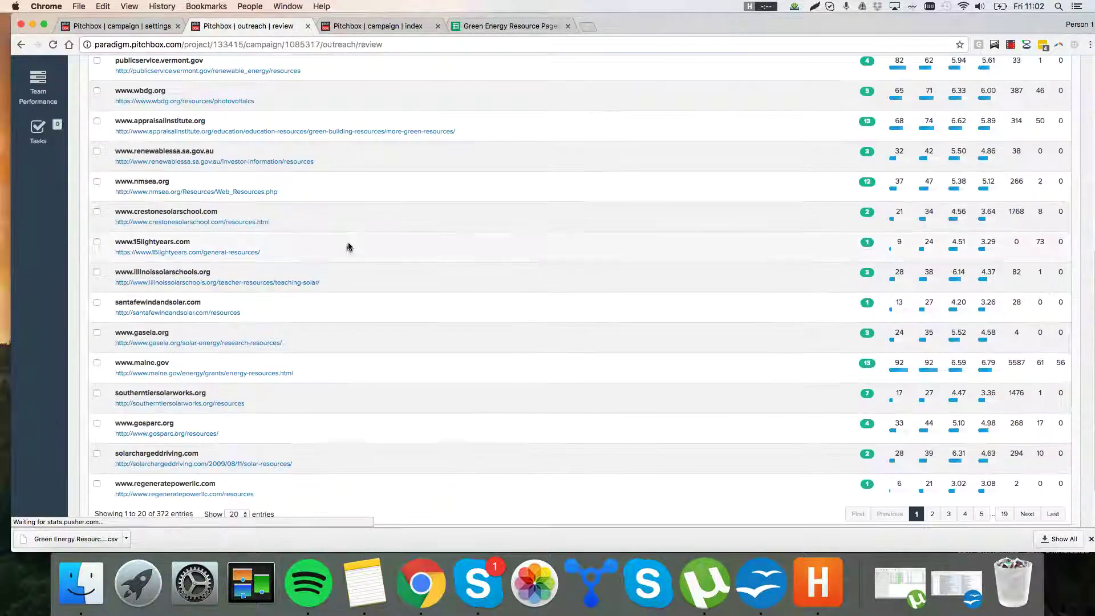
pyautogui.scroll(-2, 349, 247)
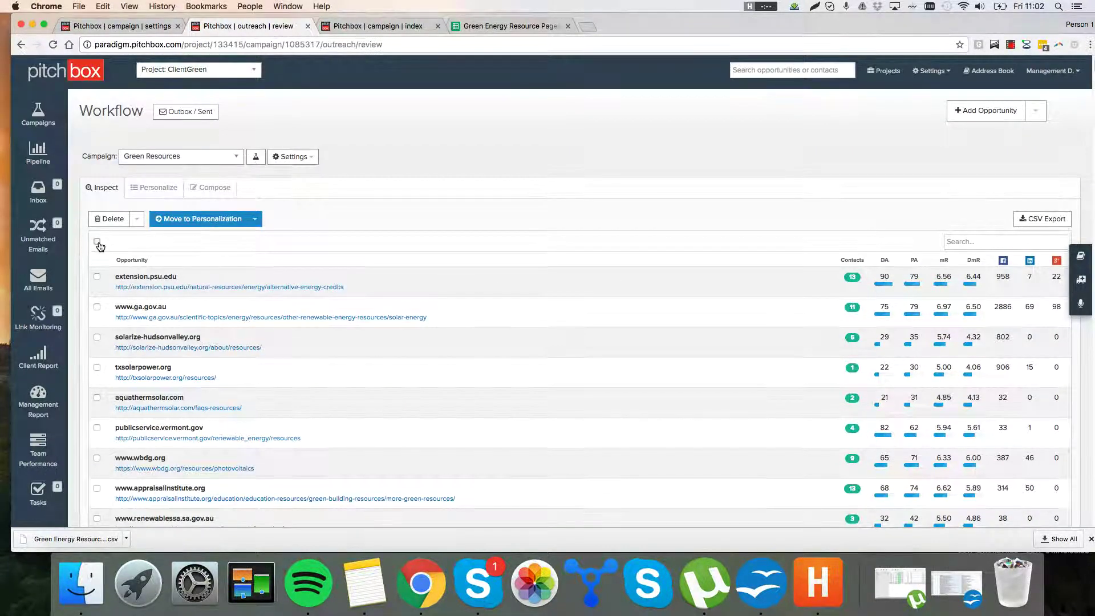
pyautogui.click(98, 242)
pyautogui.click(223, 223)
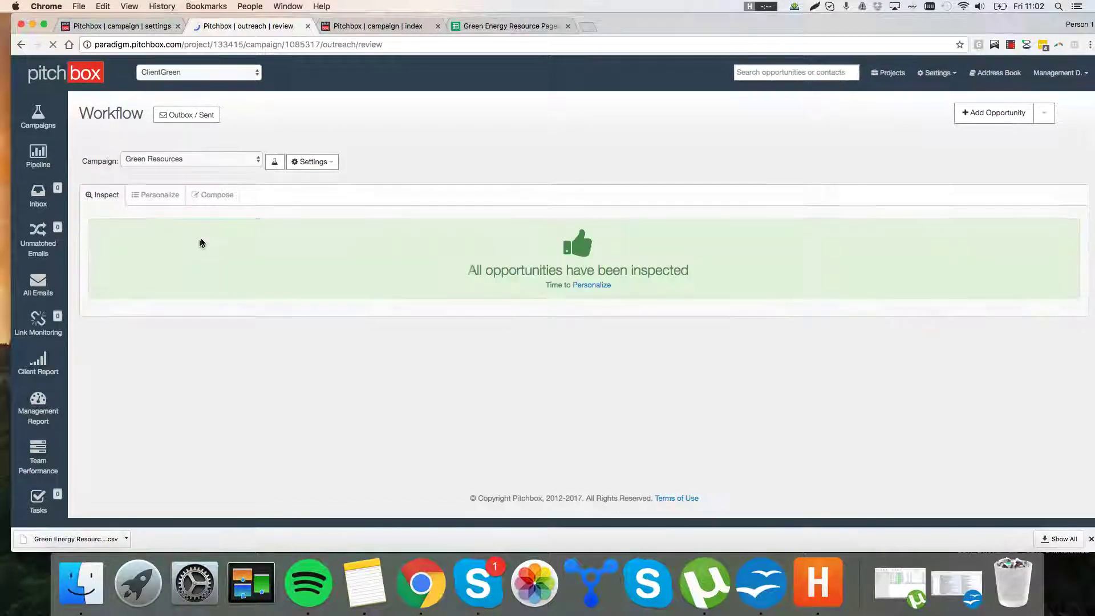
pyautogui.click(162, 190)
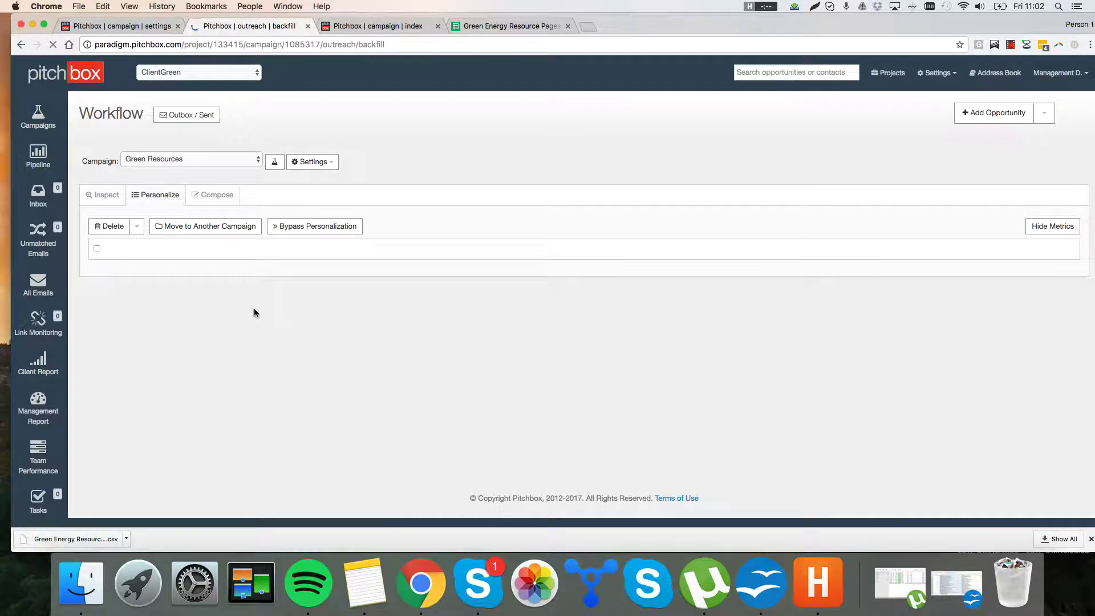
# Select all Personalize-stage opportunities and bypass personalization, sending 354 of them to Compose
pyautogui.scroll(-10, 239, 399)
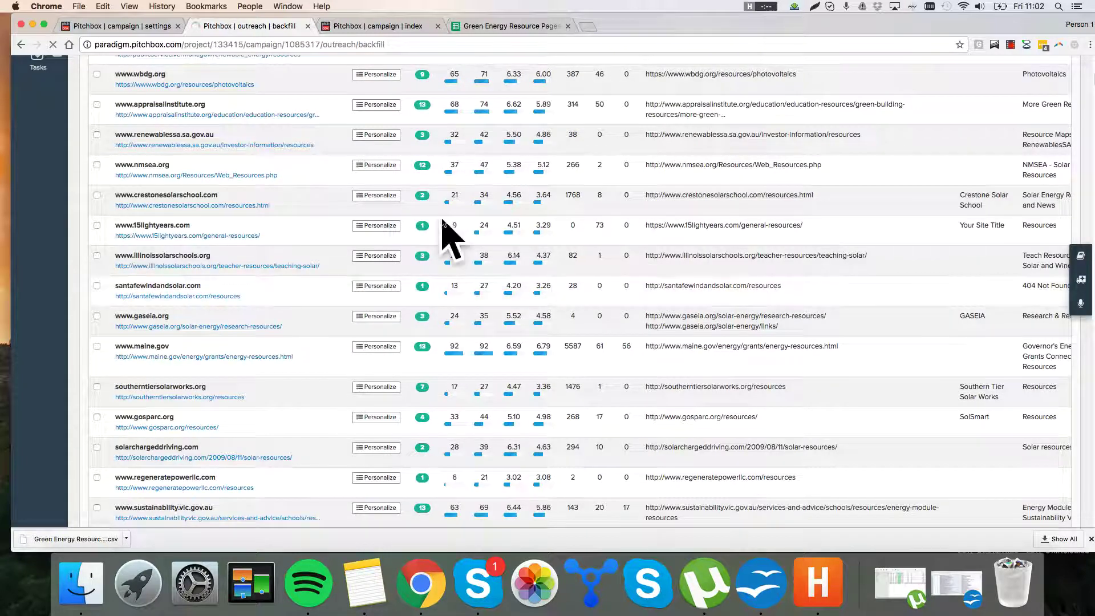
pyautogui.scroll(3, 277, 156)
pyautogui.scroll(3, 277, 156)
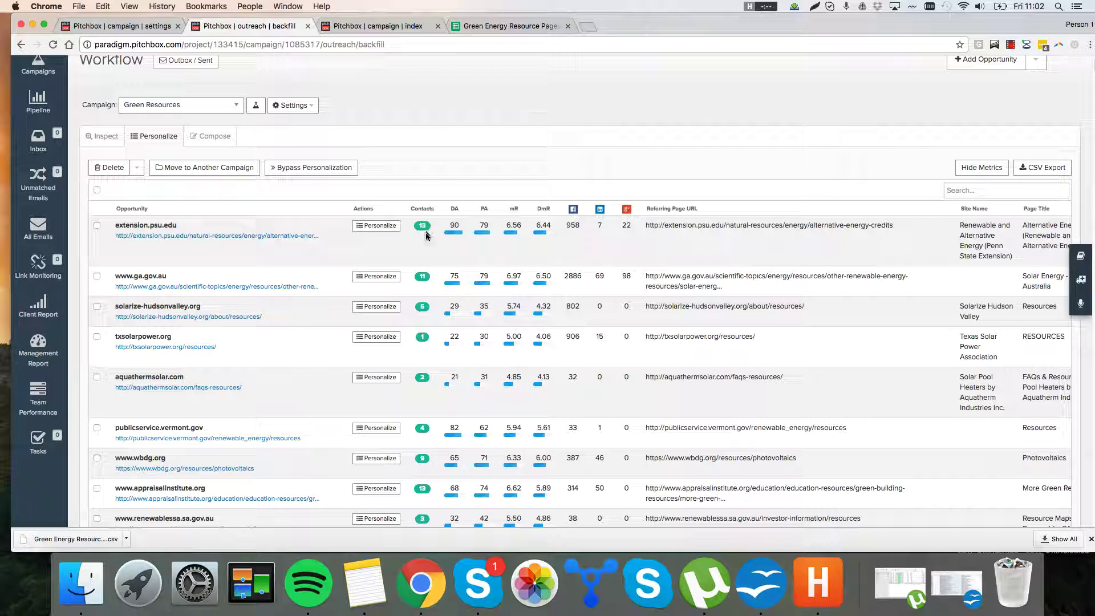
pyautogui.press('space')
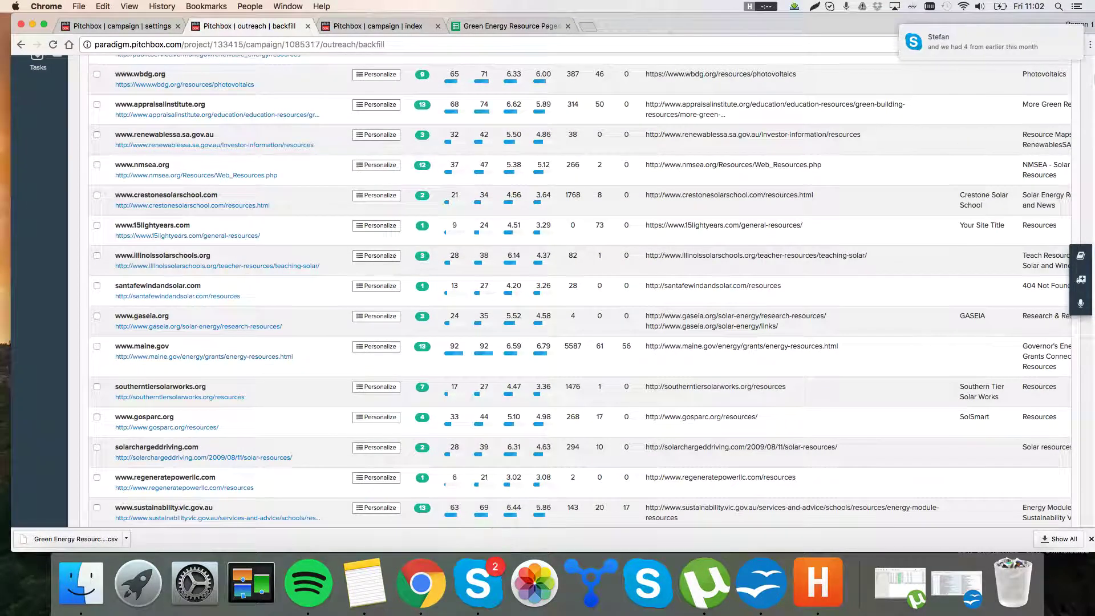
pyautogui.scroll(5, 331, 287)
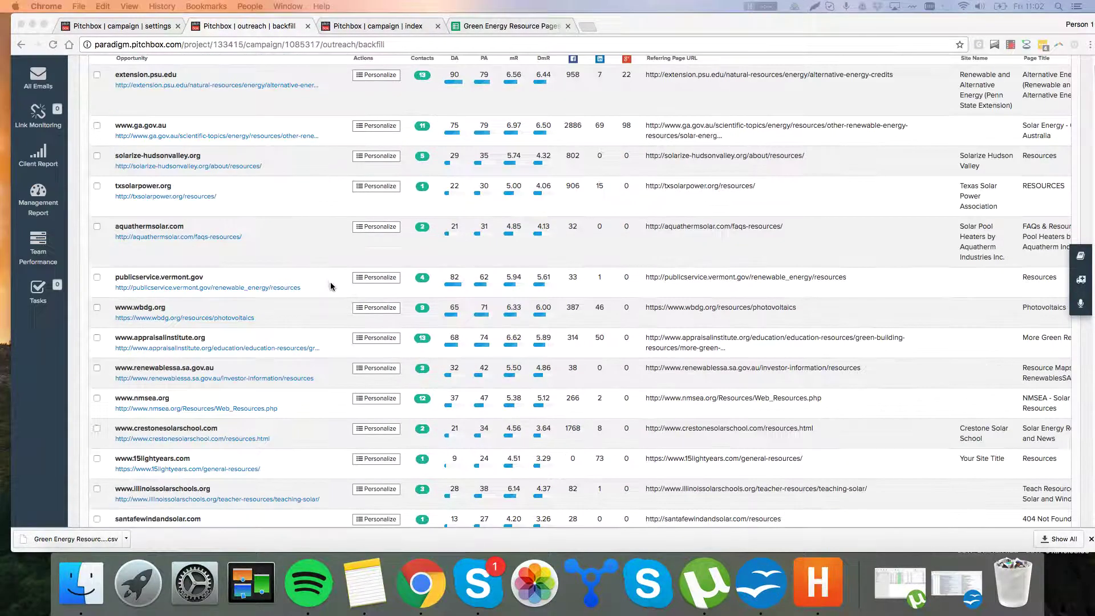
pyautogui.scroll(4, 152, 171)
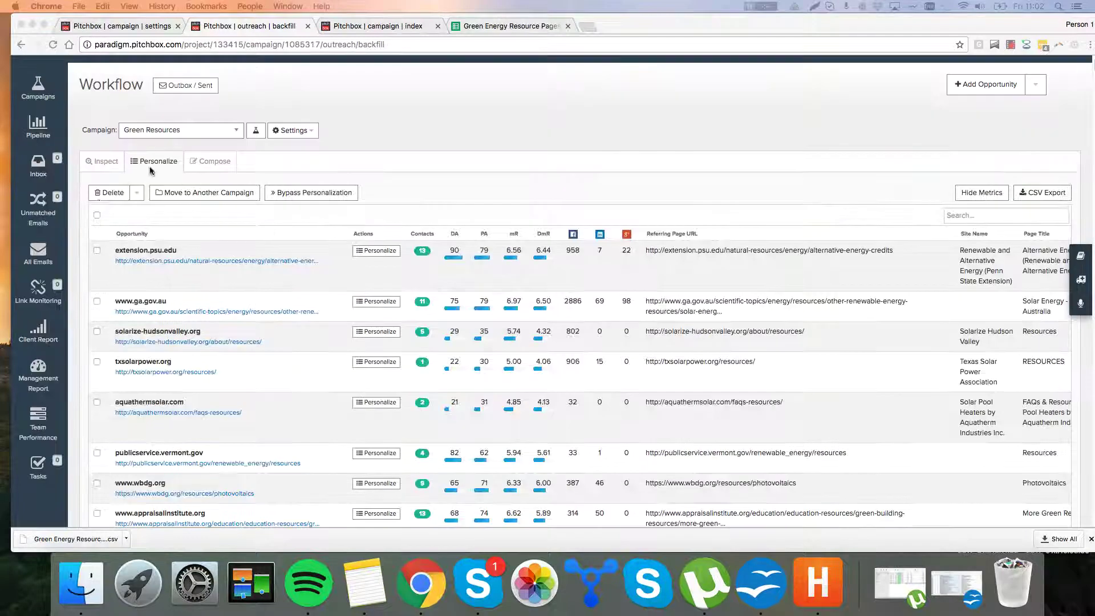
pyautogui.click(97, 214)
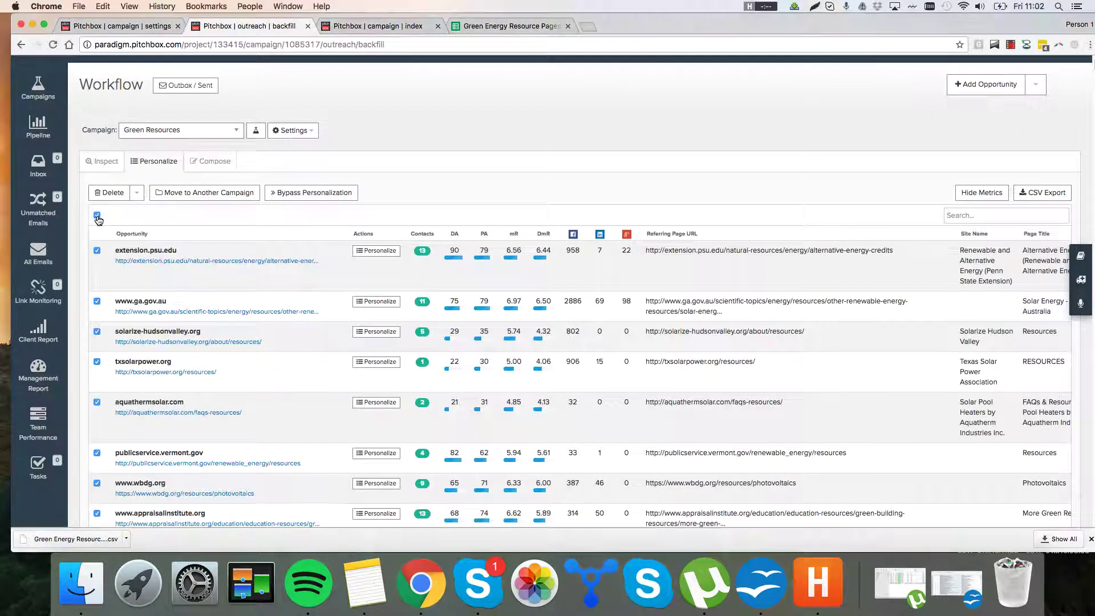
pyautogui.click(302, 194)
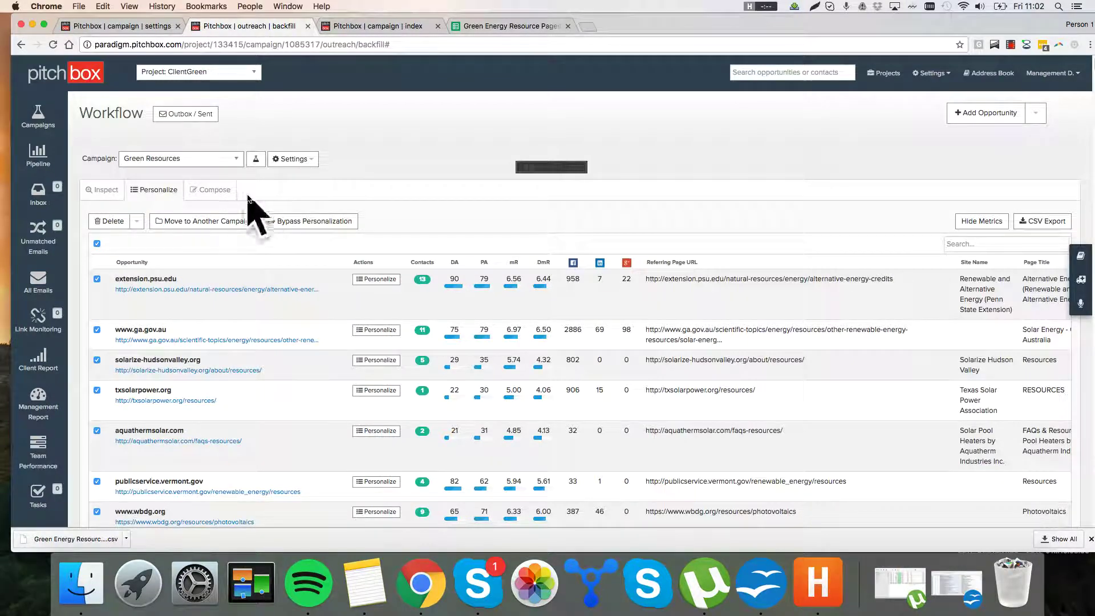
pyautogui.click(227, 200)
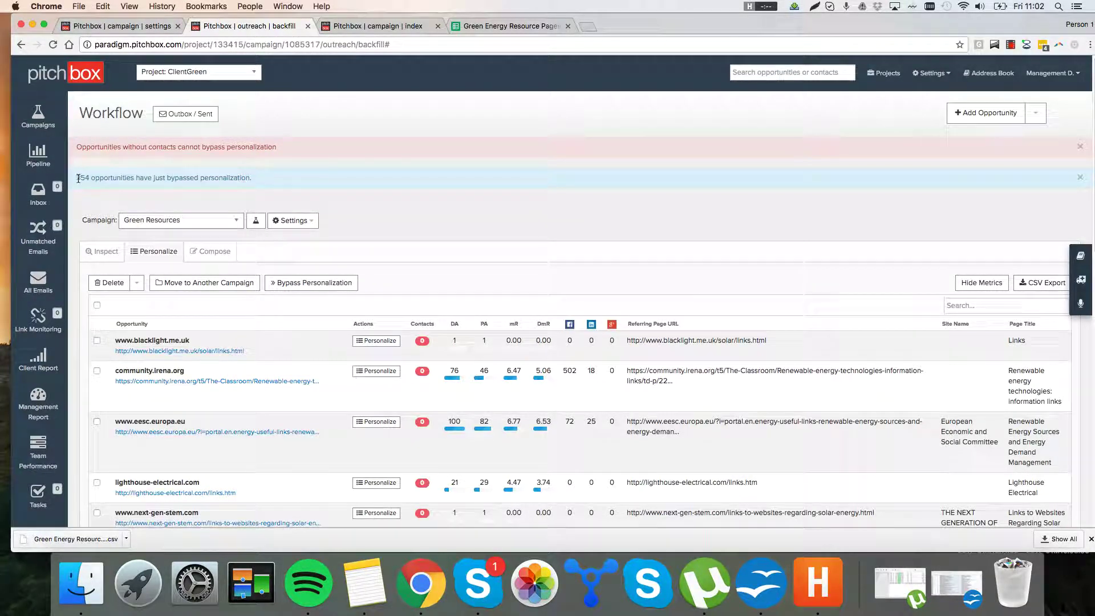
pyautogui.moveTo(78, 178); pyautogui.dragTo(184, 178)
pyautogui.click(142, 159)
pyautogui.moveTo(79, 143); pyautogui.dragTo(282, 147)
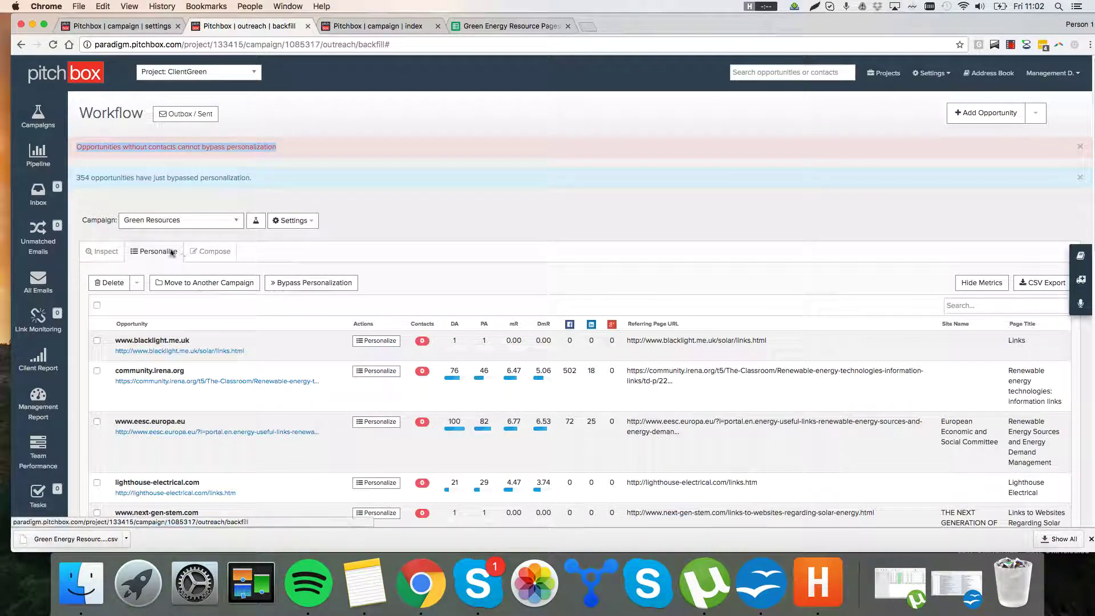
# Open the Compose stage and its entries-per-page setting, then bring up the Writer notes
pyautogui.click(215, 252)
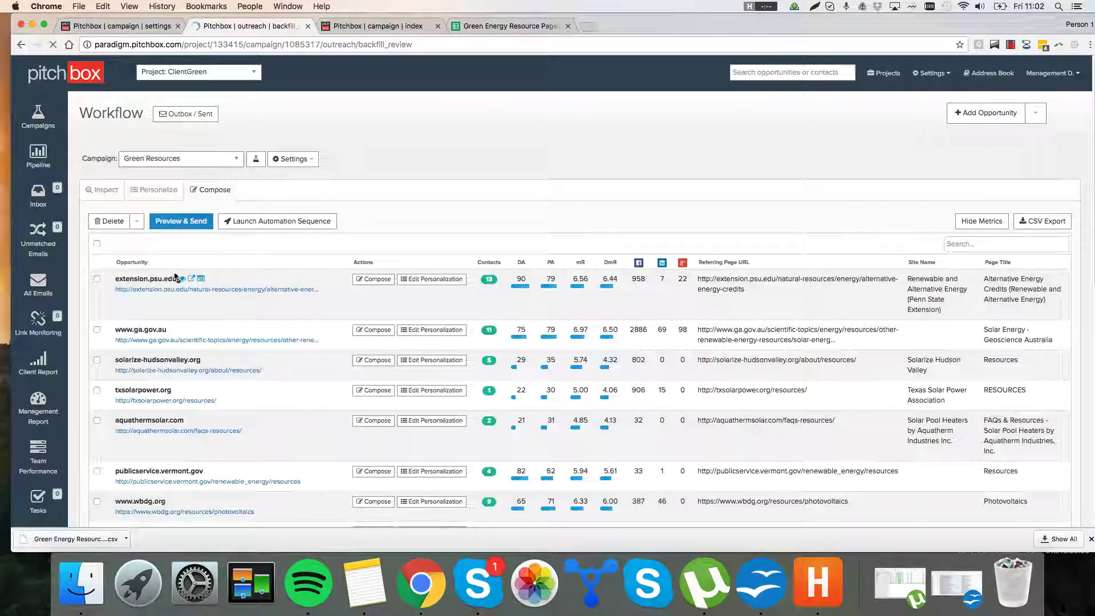
pyautogui.scroll(-10, 249, 451)
pyautogui.click(247, 452)
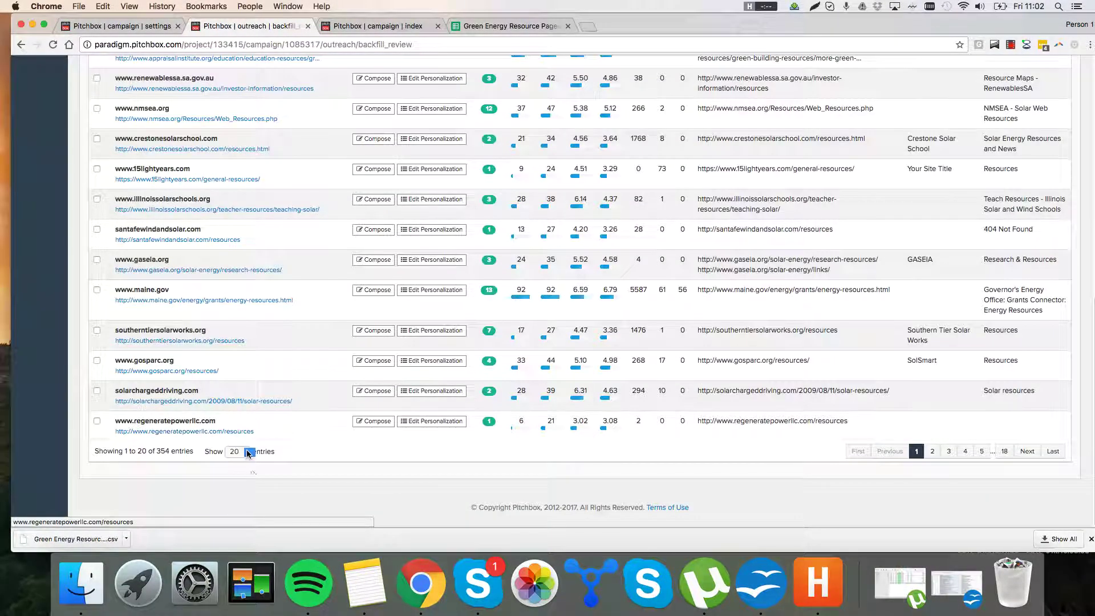
pyautogui.click(761, 582)
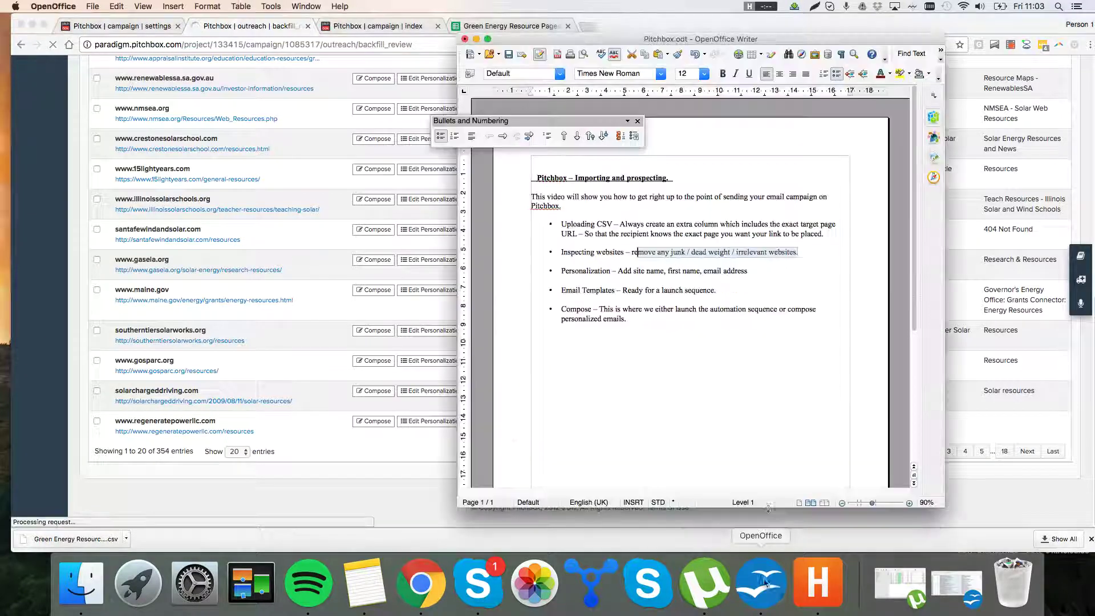
# Read the notes bullets on Uploading CSV, Inspecting websites, Personalization and Email Templates
pyautogui.click(701, 317)
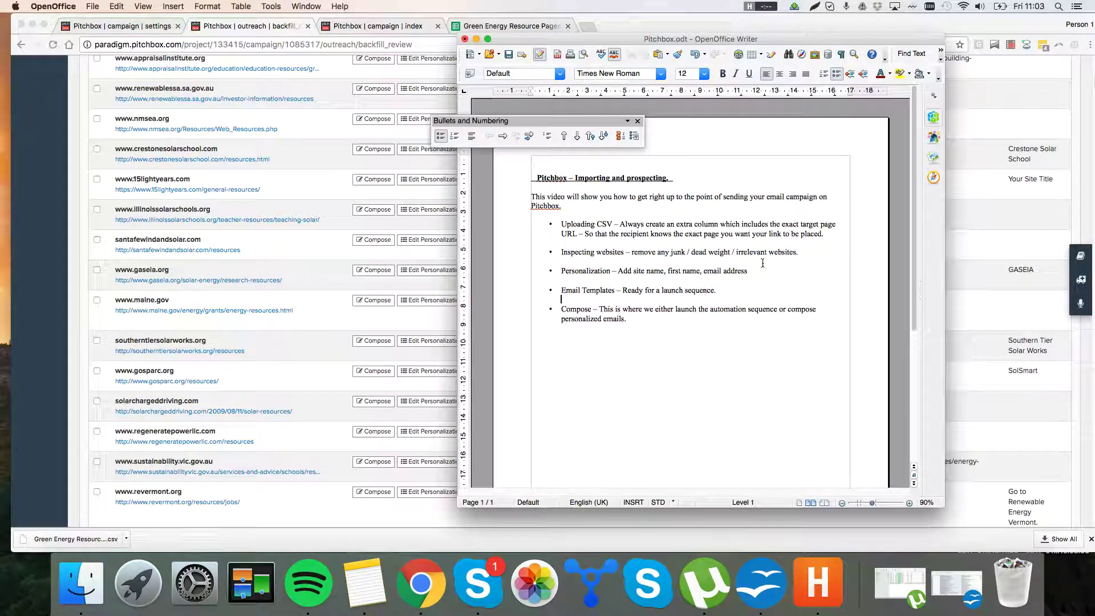
pyautogui.moveTo(603, 222); pyautogui.dragTo(572, 224)
pyautogui.tripleClick(564, 252)
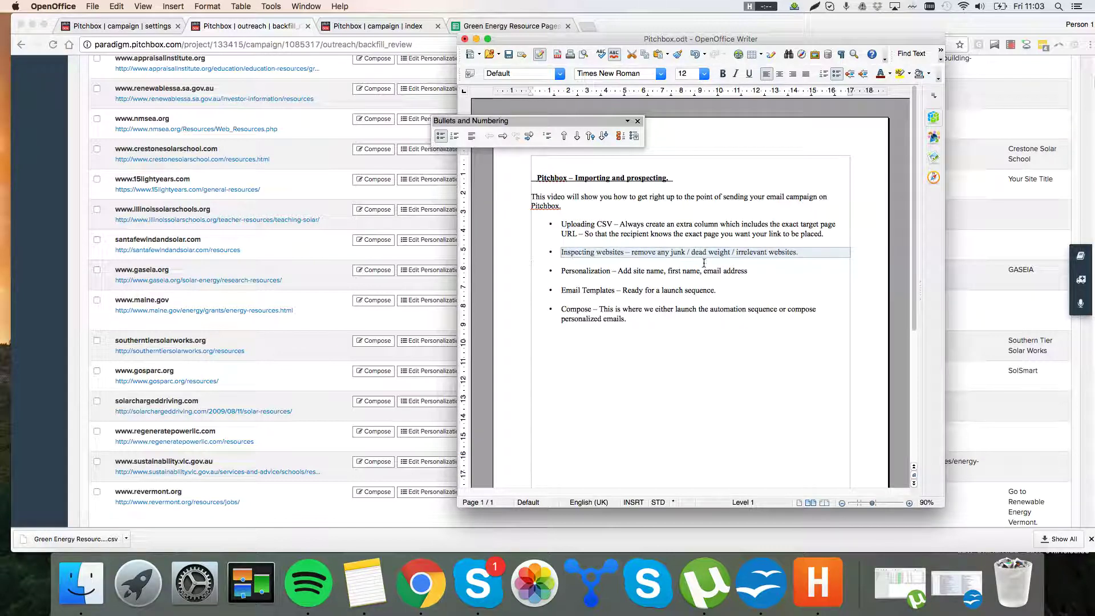
pyautogui.click(728, 297)
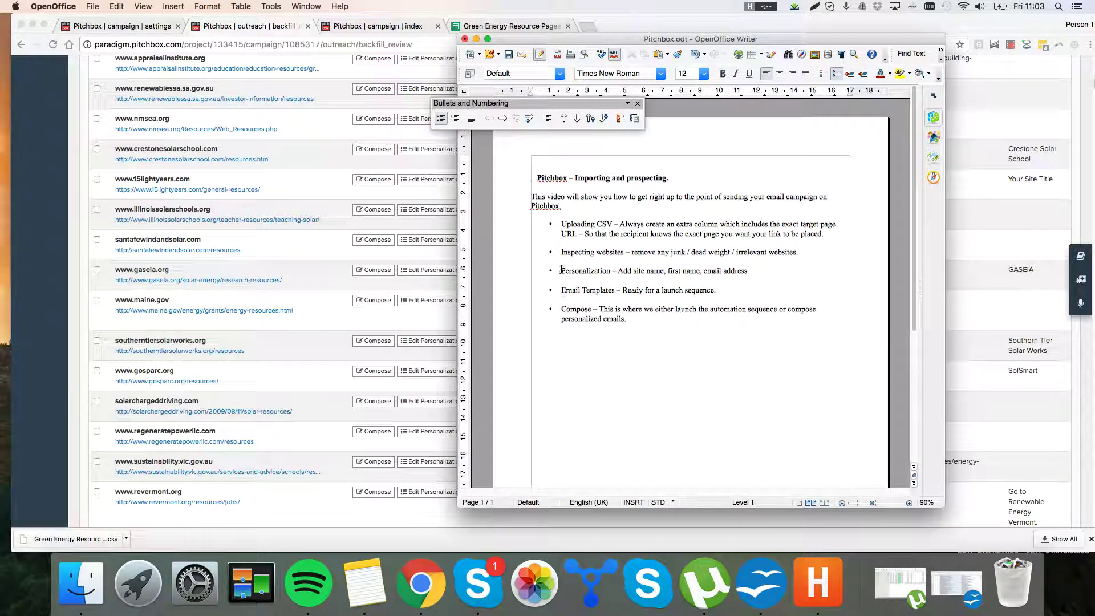
pyautogui.moveTo(561, 271)
pyautogui.mouseDown()
pyautogui.moveTo(754, 271)
pyautogui.moveTo(691, 292)
pyautogui.moveTo(565, 288)
pyautogui.mouseUp()
pyautogui.click(660, 290)
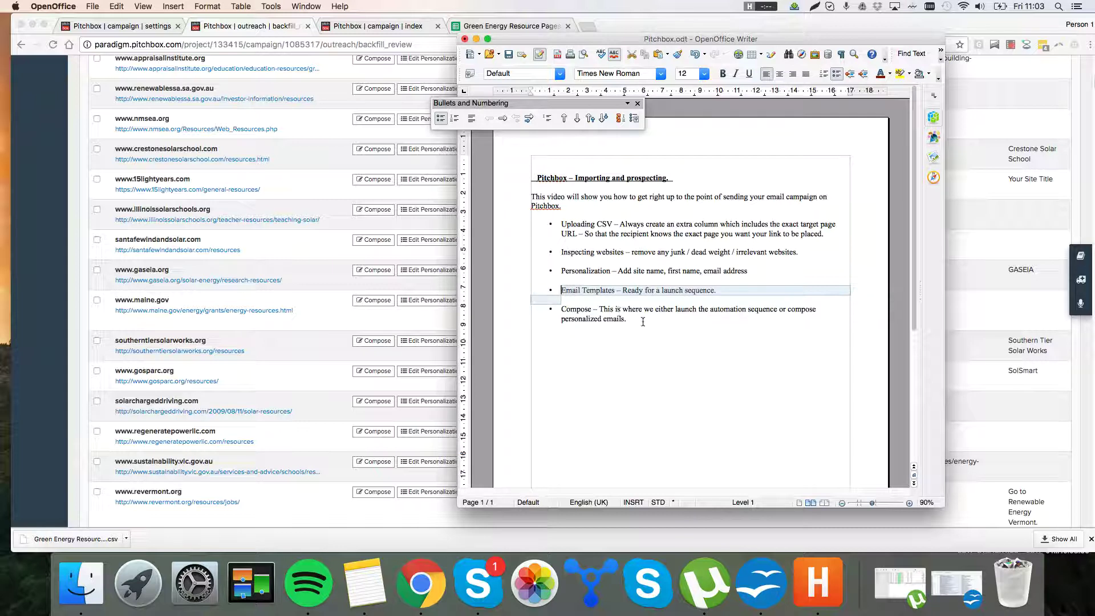
# Switch back to the Pitchbox Compose list, starting with extension.psu.edu
pyautogui.click(309, 171)
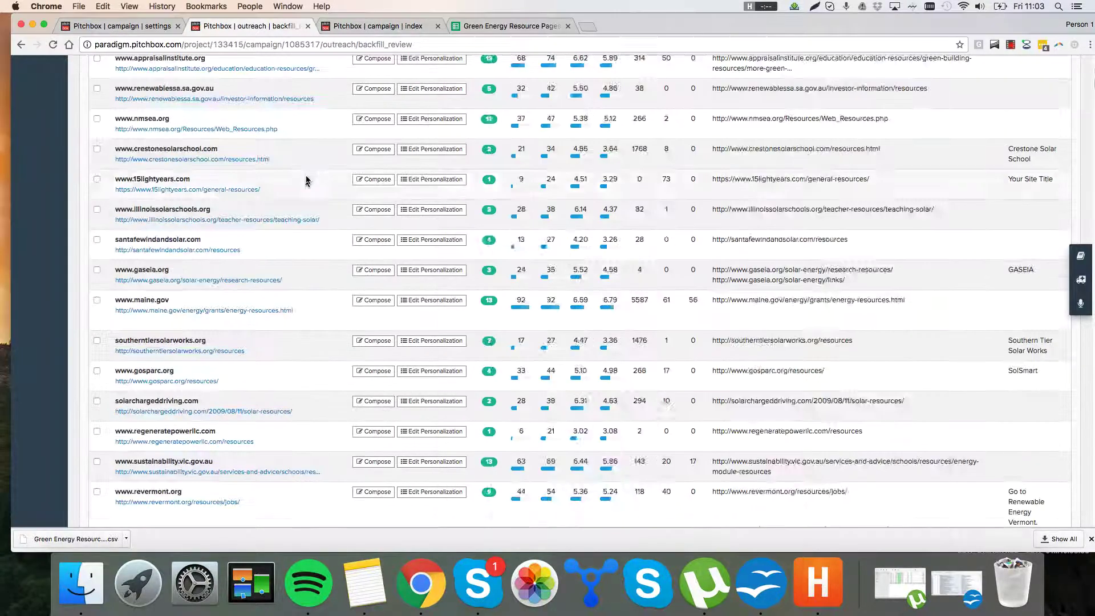
pyautogui.scroll(15, 318, 231)
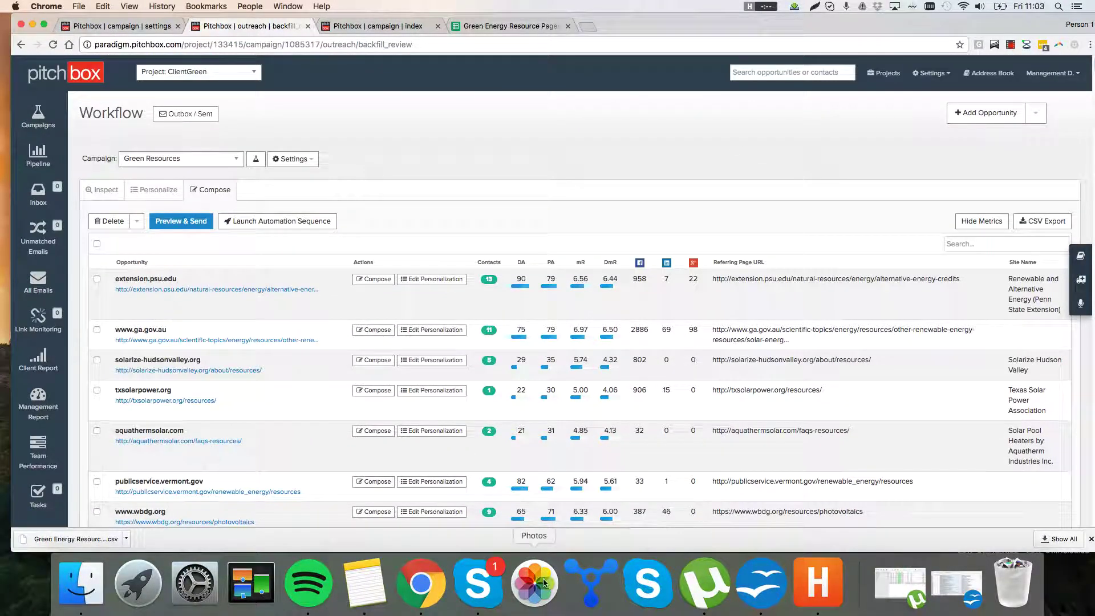
pyautogui.click(760, 582)
pyautogui.click(731, 348)
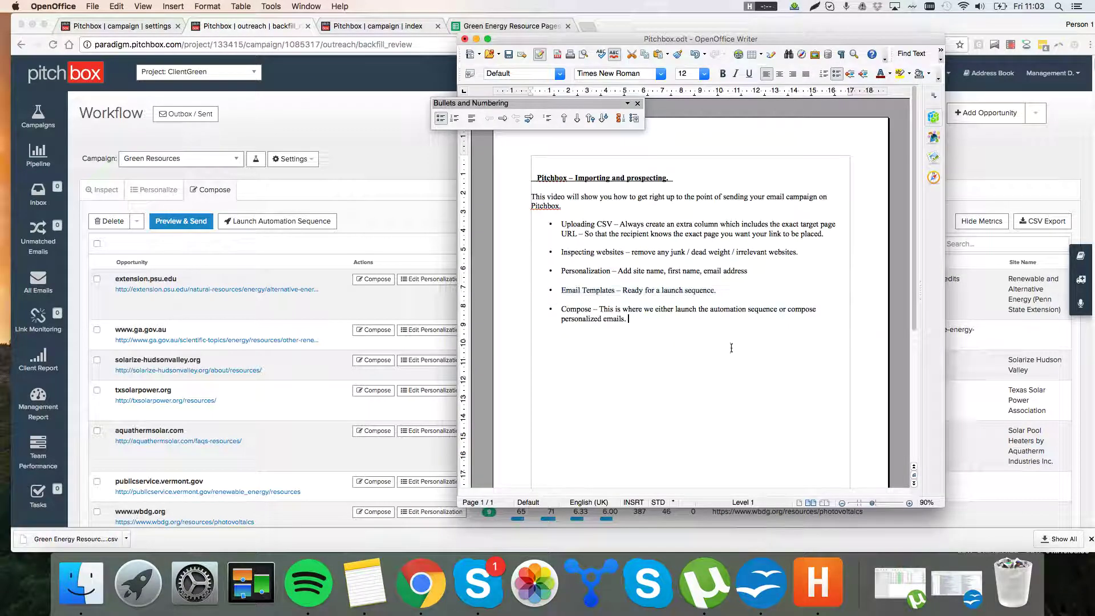
pyautogui.click(285, 251)
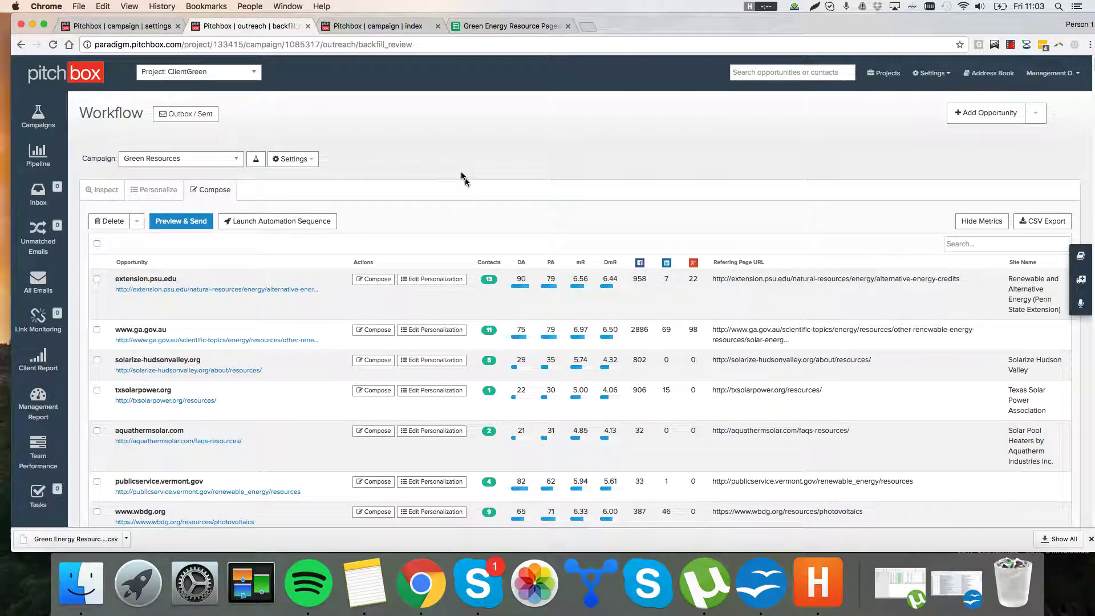
# Set the outreach schedule's daily limit to 54 and save the personalization fields to continue
pyautogui.click(281, 158)
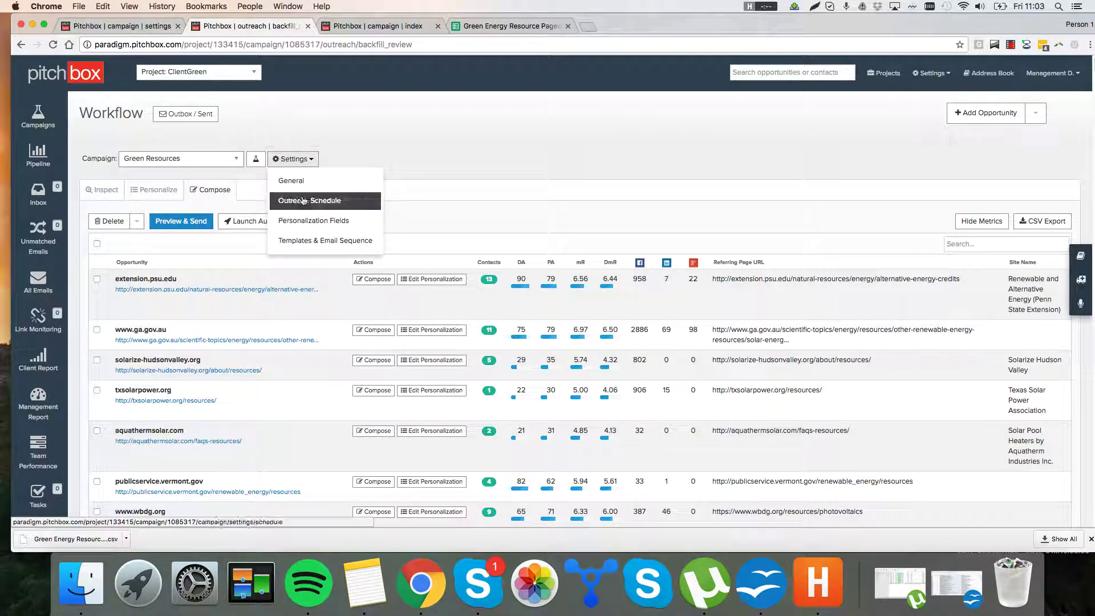
pyautogui.click(322, 206)
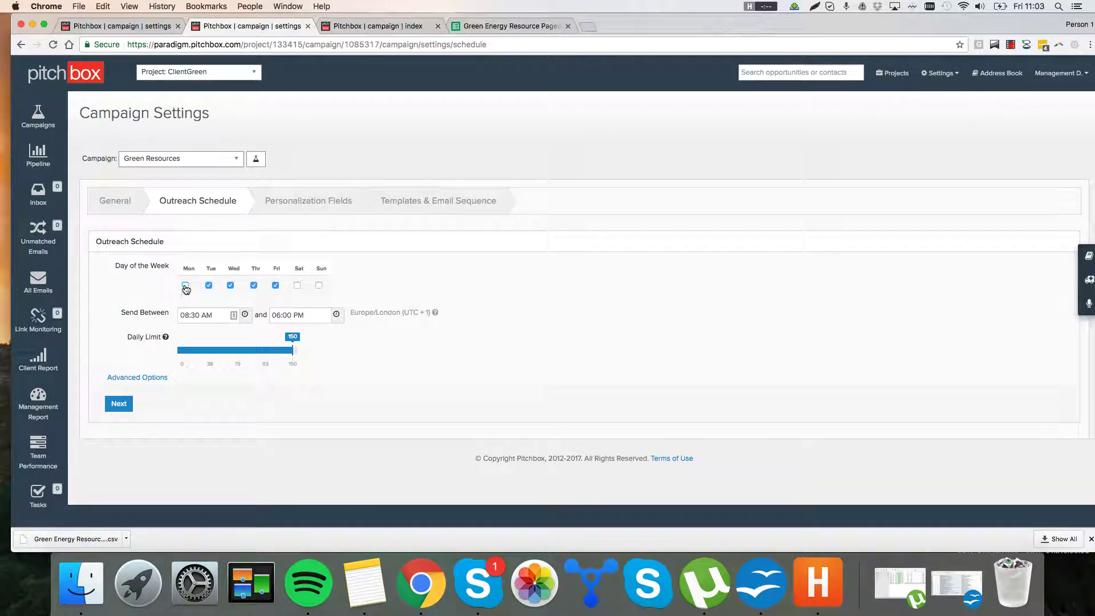
pyautogui.moveTo(290, 350); pyautogui.dragTo(217, 352)
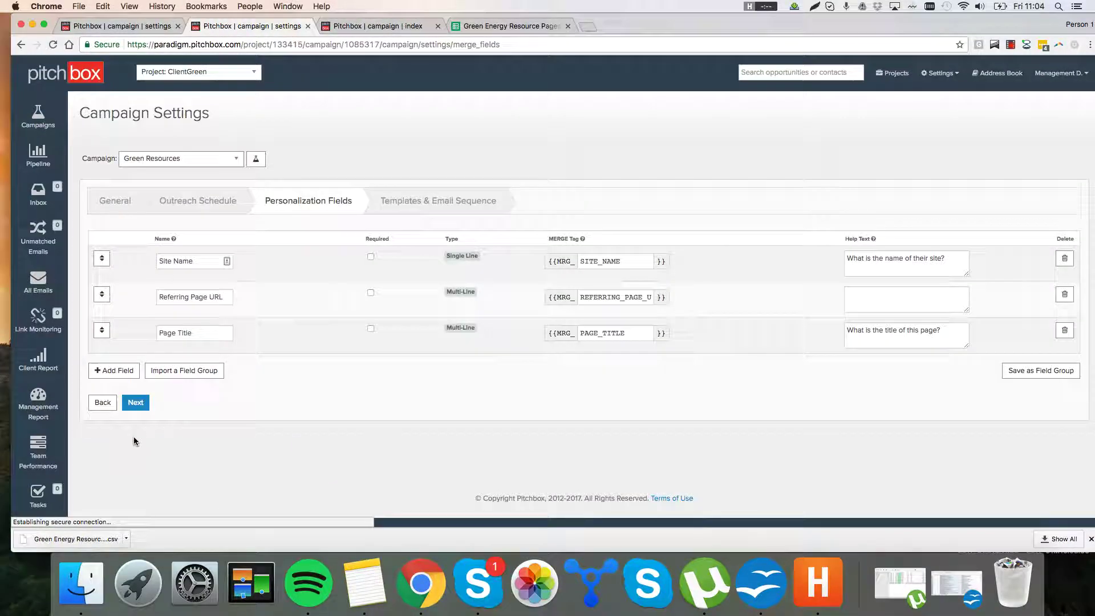
pyautogui.click(143, 402)
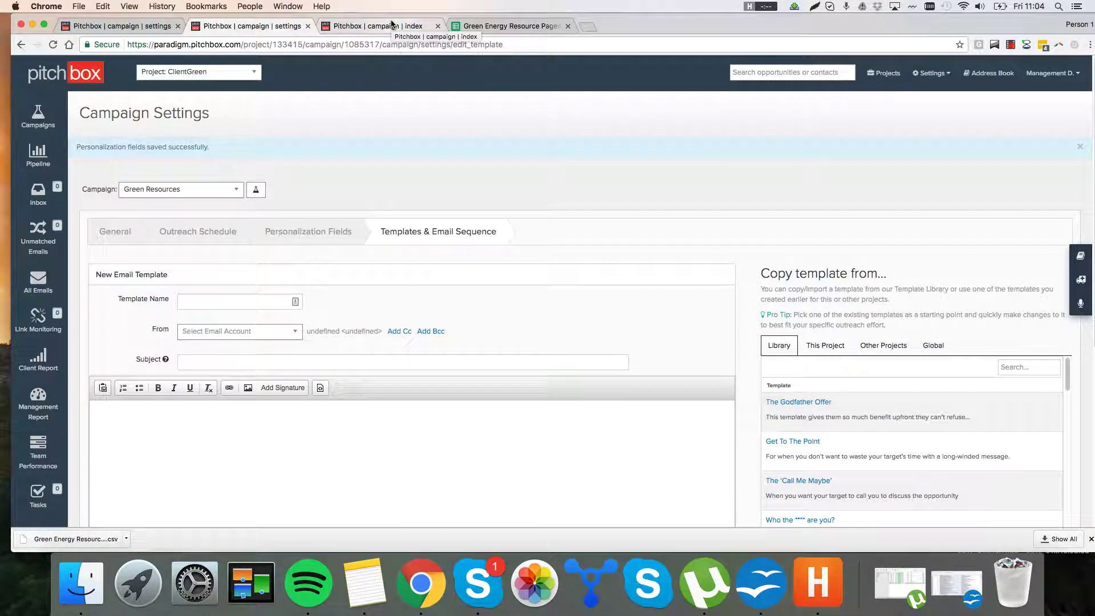
# Preview the Solar Panel Calc template from this project's other campaigns
pyautogui.scroll(-3, 665, 269)
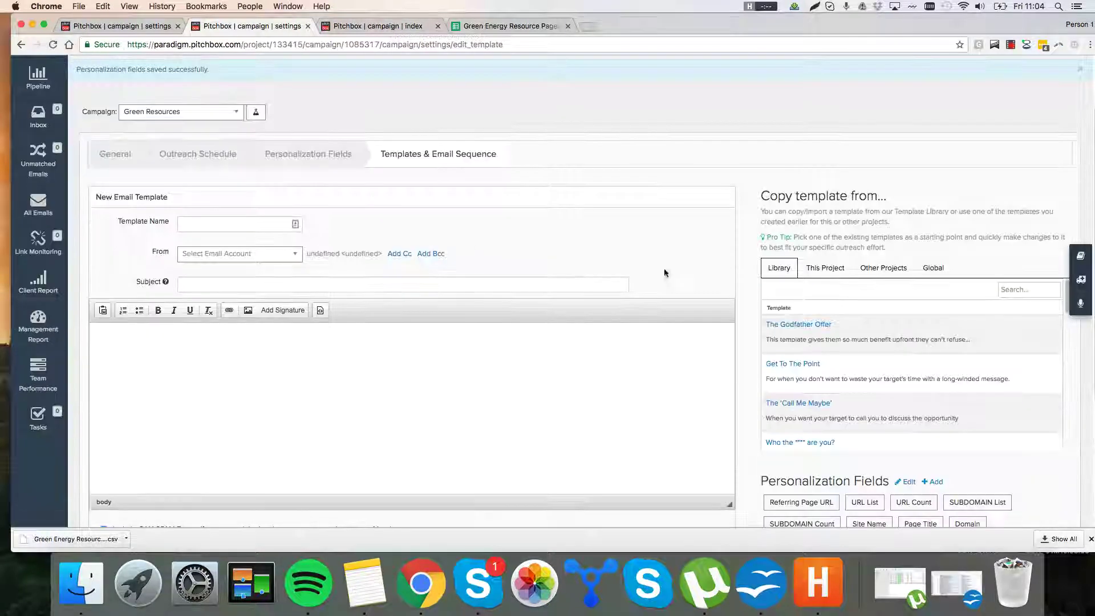
pyautogui.click(831, 271)
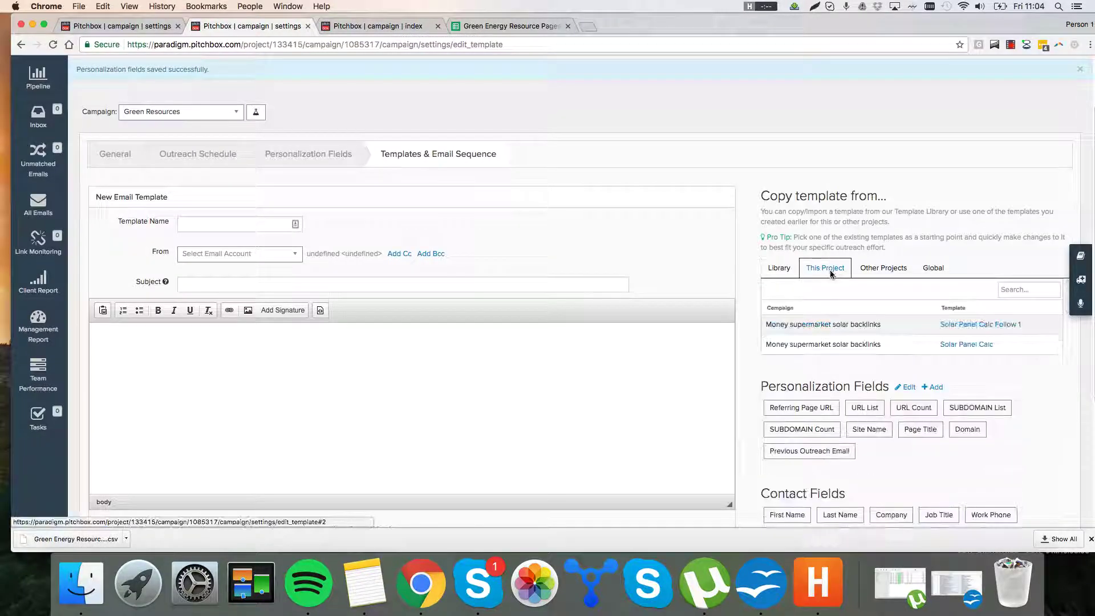
pyautogui.click(968, 345)
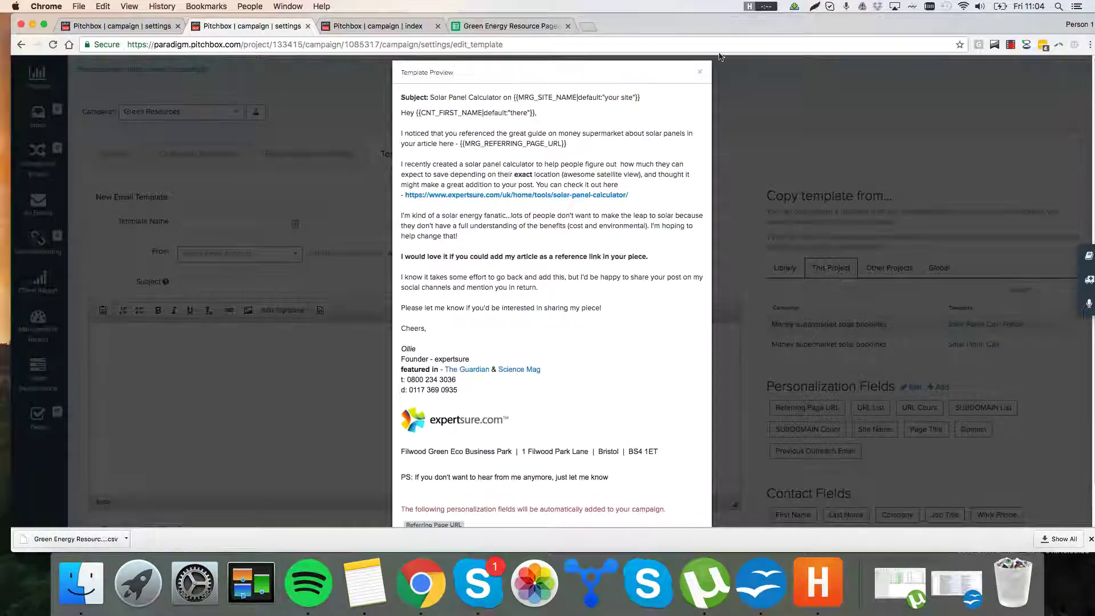
pyautogui.click(700, 74)
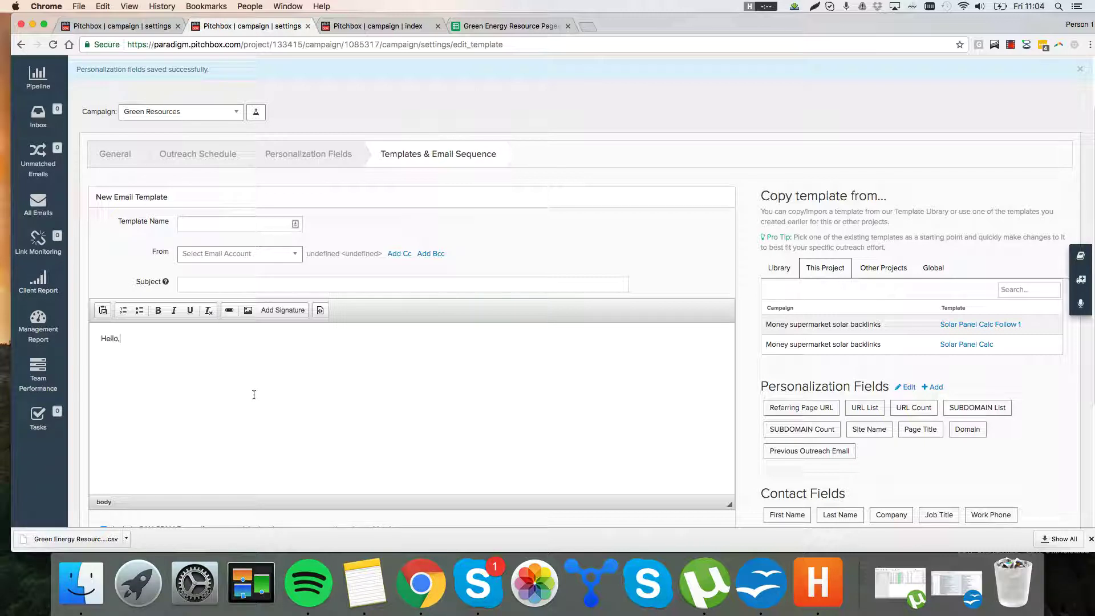
# Write the body 'Please add me resource link to your page.' with subject 'Resource.'
pyautogui.press('Return')
pyautogui.write('Please add me r')
pyautogui.write('esource link to your page.')
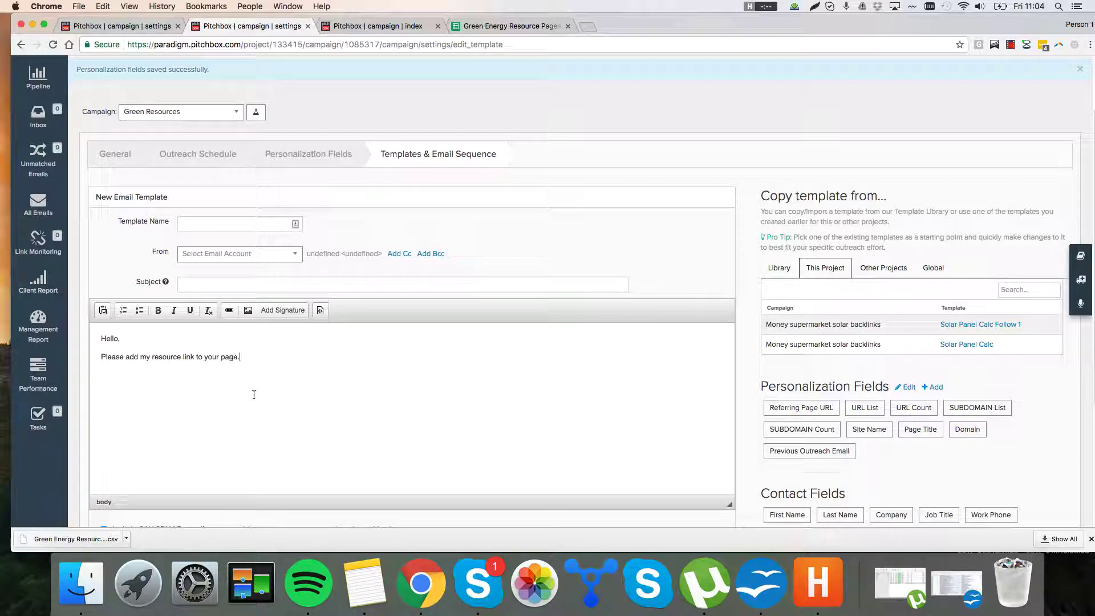
pyautogui.click(262, 285)
pyautogui.write('Resource.')
pyautogui.scroll(-1, 324, 338)
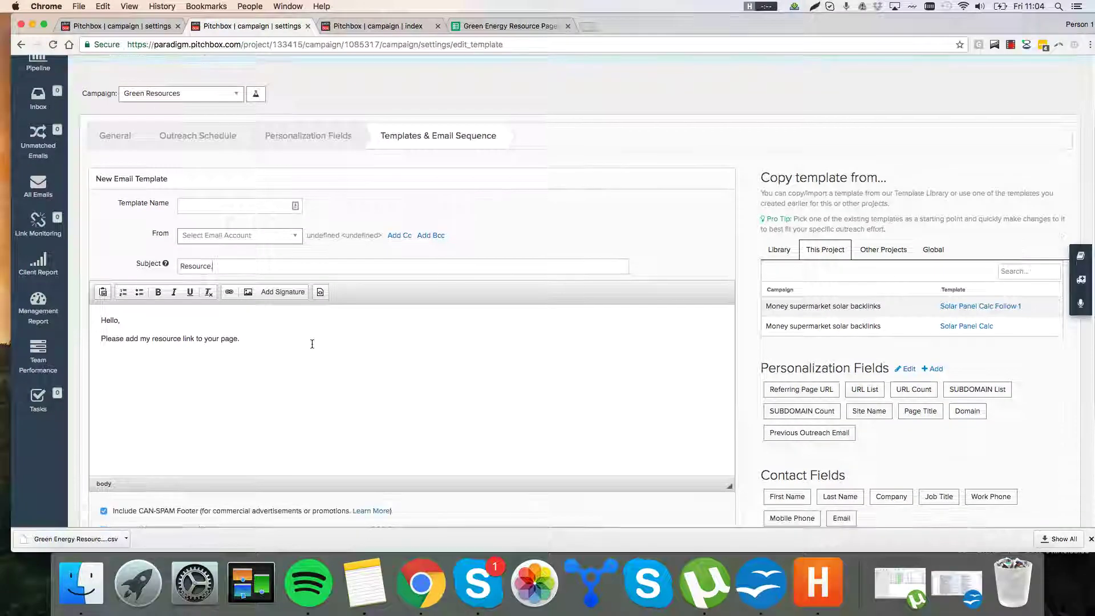
pyautogui.scroll(-1, 308, 348)
pyautogui.scroll(-3, 285, 319)
pyautogui.scroll(6, 289, 351)
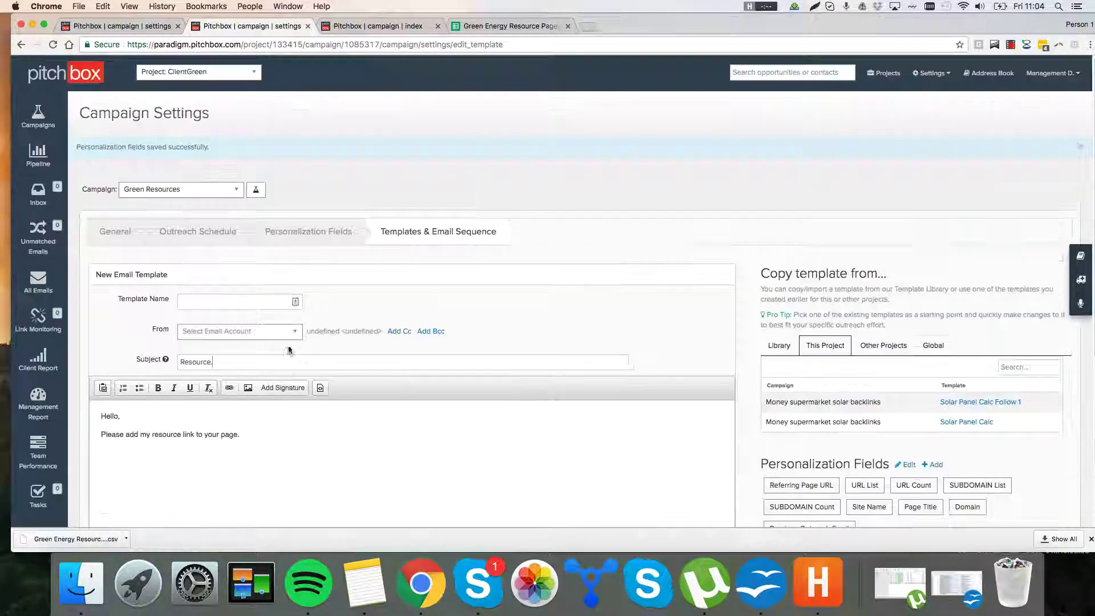
pyautogui.click(40, 130)
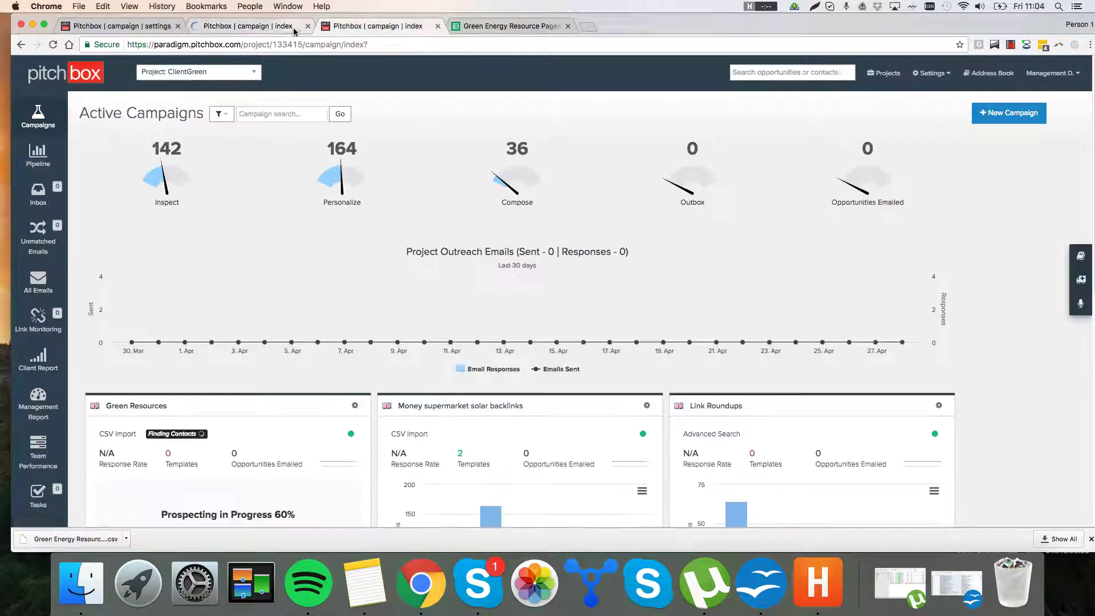
# Open the Green Resources campaign's Compose list and select all its opportunities
pyautogui.scroll(-1, 495, 369)
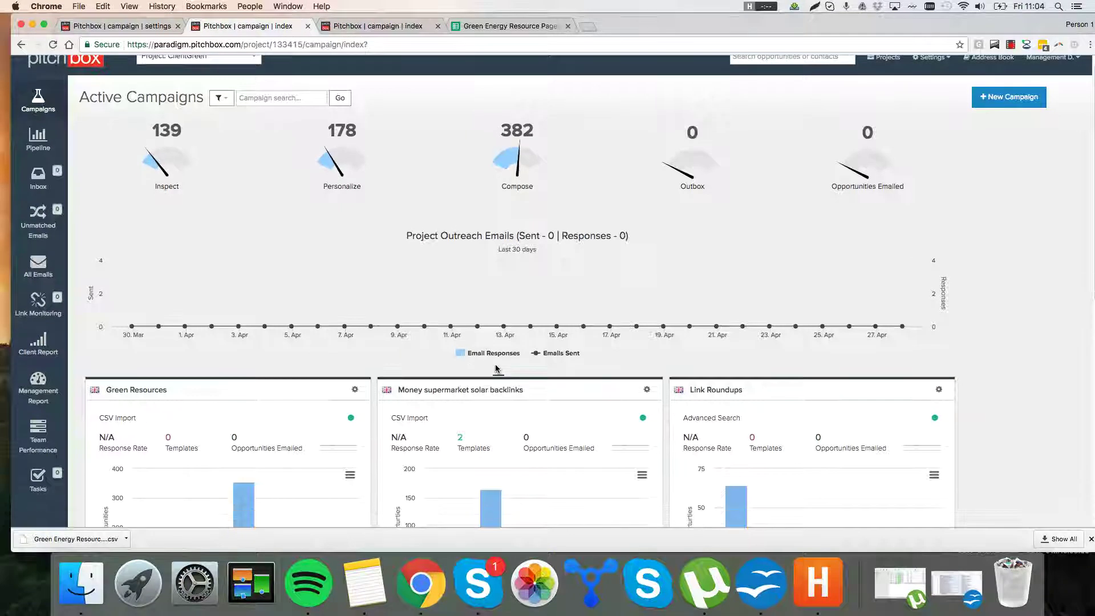
pyautogui.scroll(-1, 495, 368)
pyautogui.scroll(-2, 343, 356)
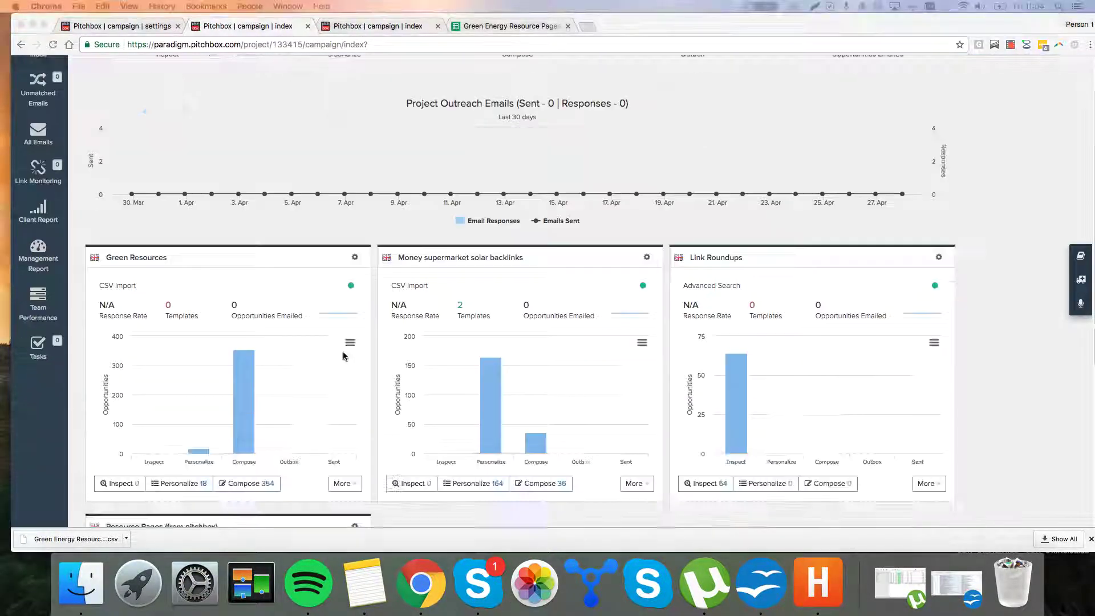
pyautogui.scroll(-1, 368, 348)
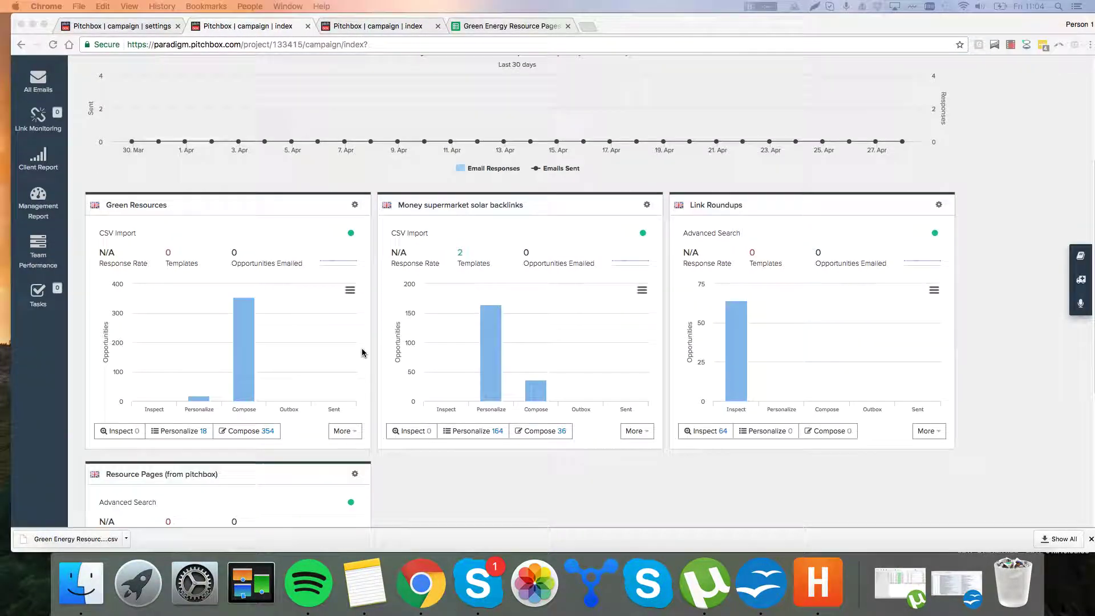
pyautogui.click(250, 351)
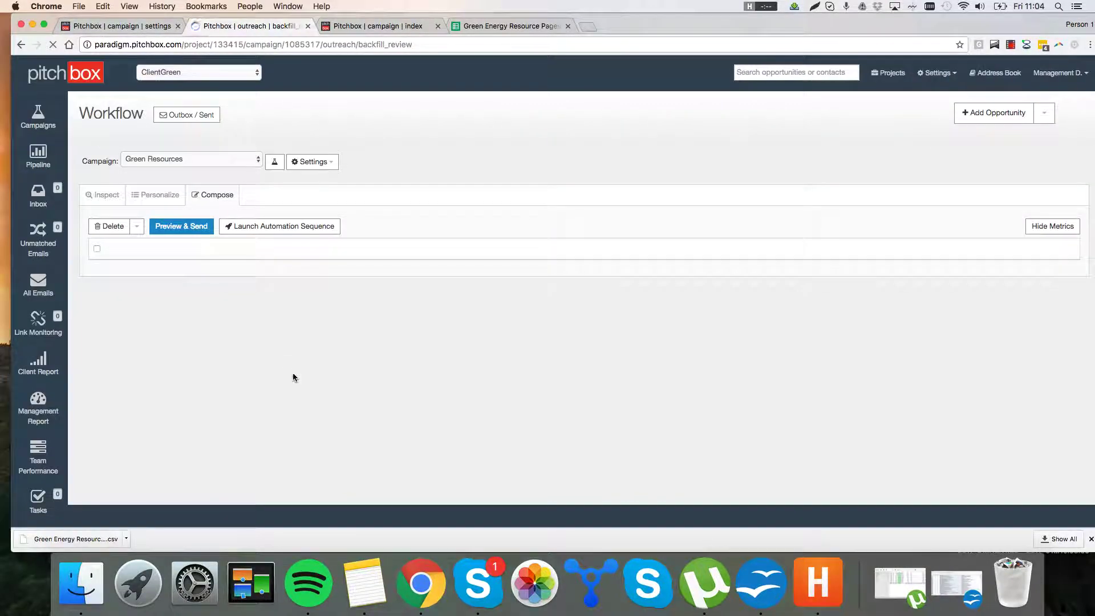
pyautogui.scroll(-10, 258, 379)
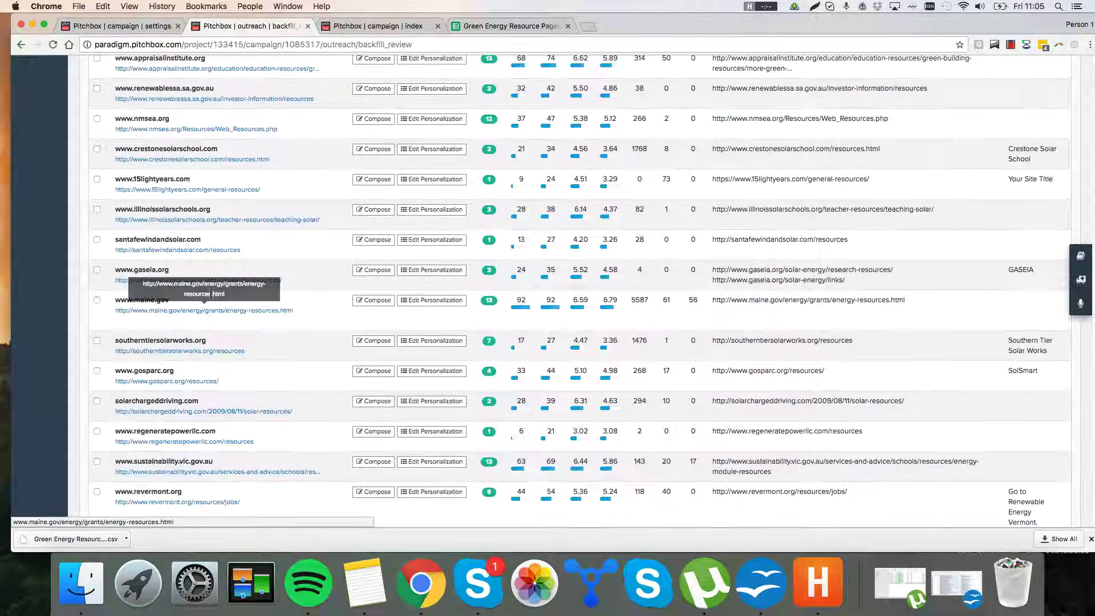
pyautogui.scroll(15, 171, 274)
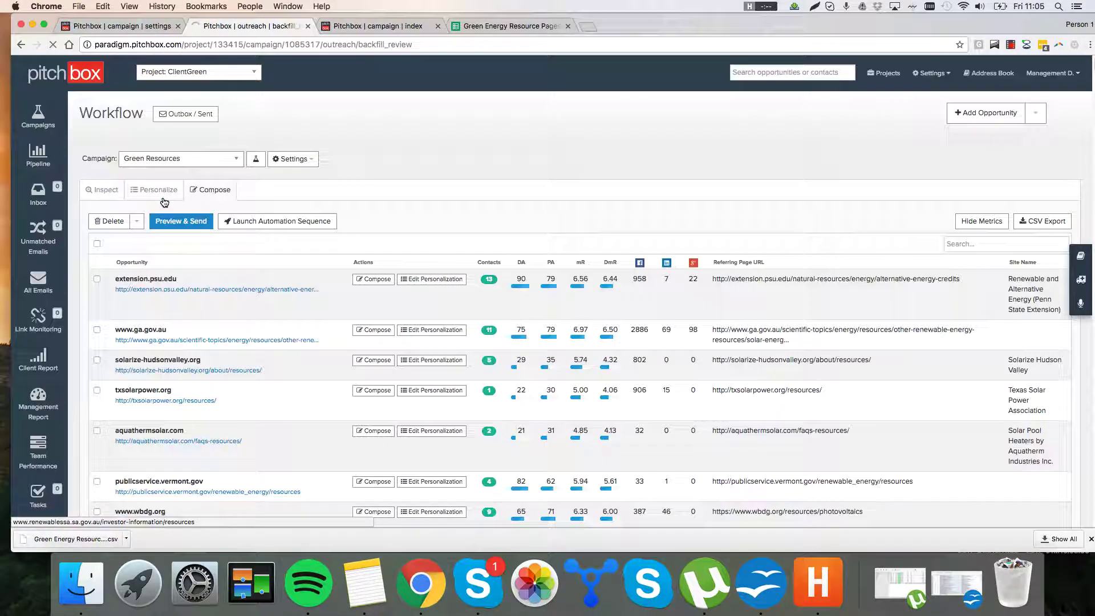
pyautogui.click(97, 245)
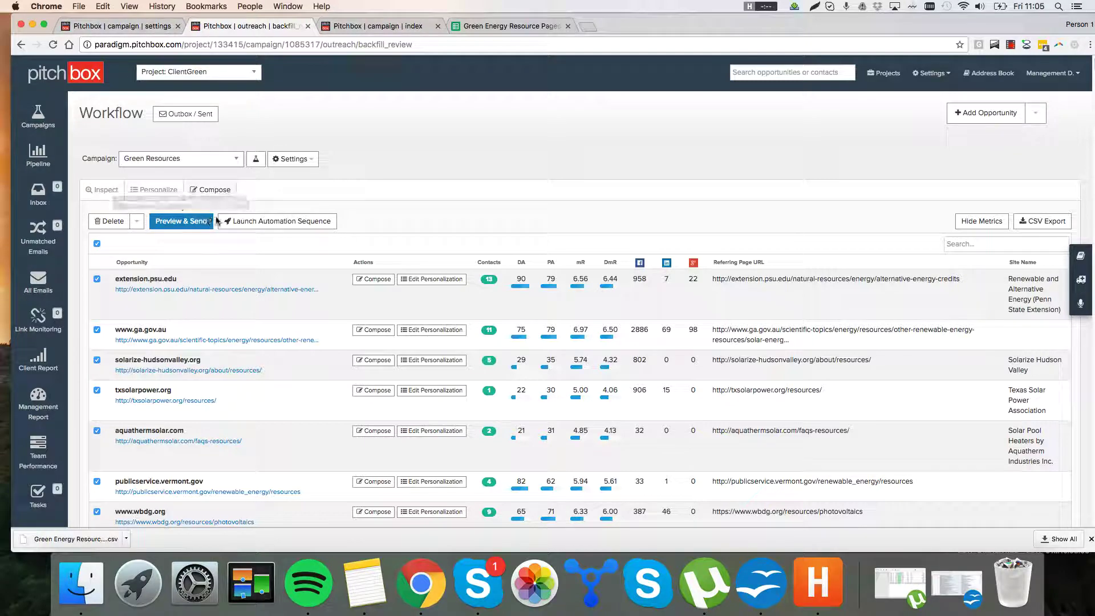
# Check the campaigns dashboard tab, then return and open the extension.psu.edu compose form
pyautogui.click(349, 27)
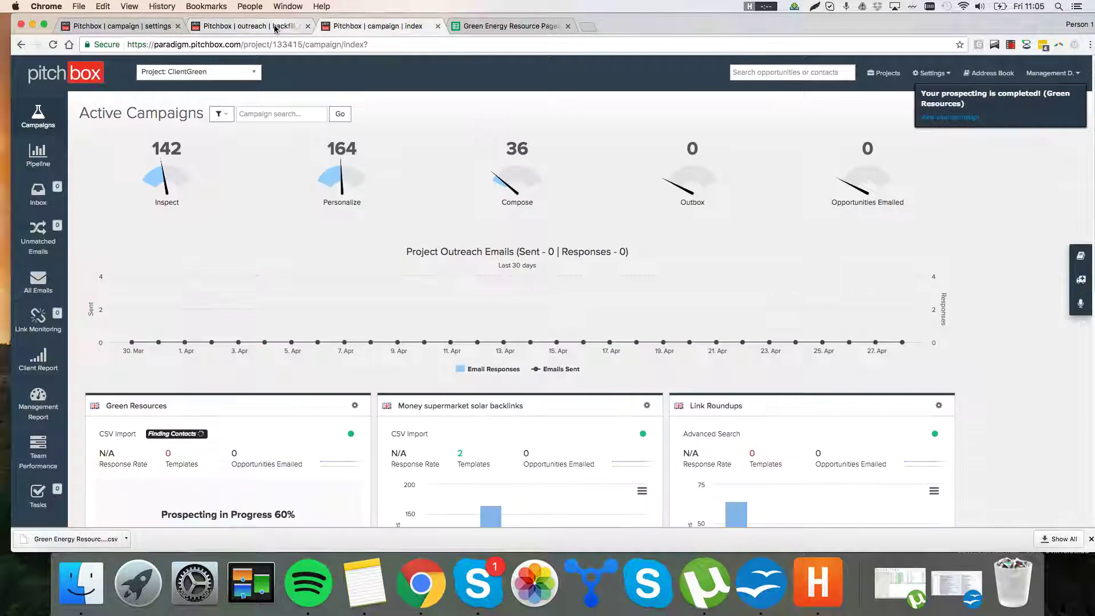
pyautogui.scroll(-5, 384, 254)
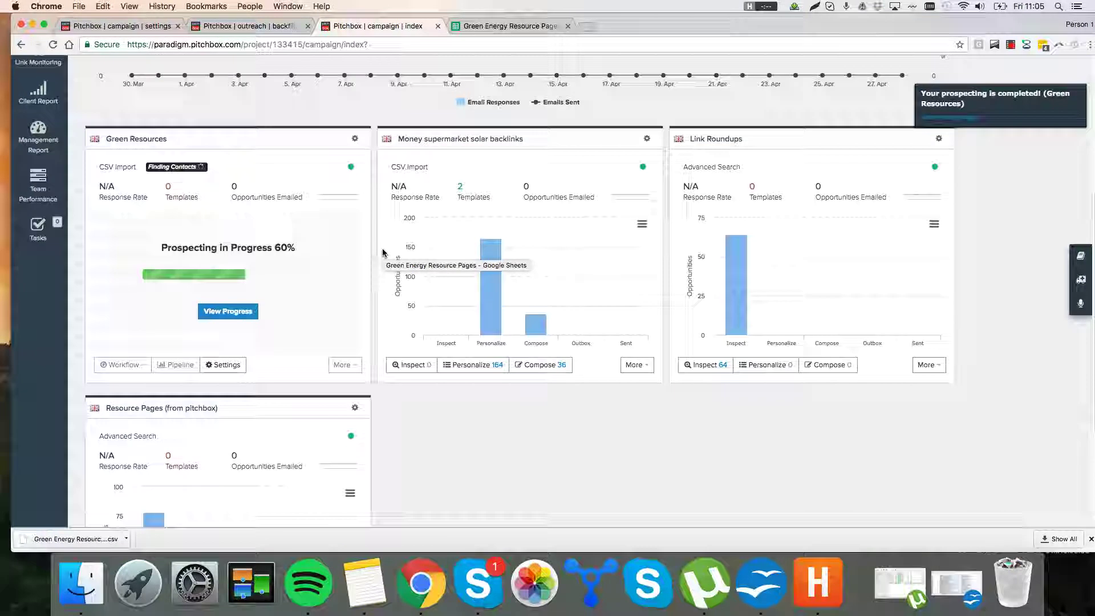
pyautogui.scroll(5, 384, 254)
pyautogui.click(251, 26)
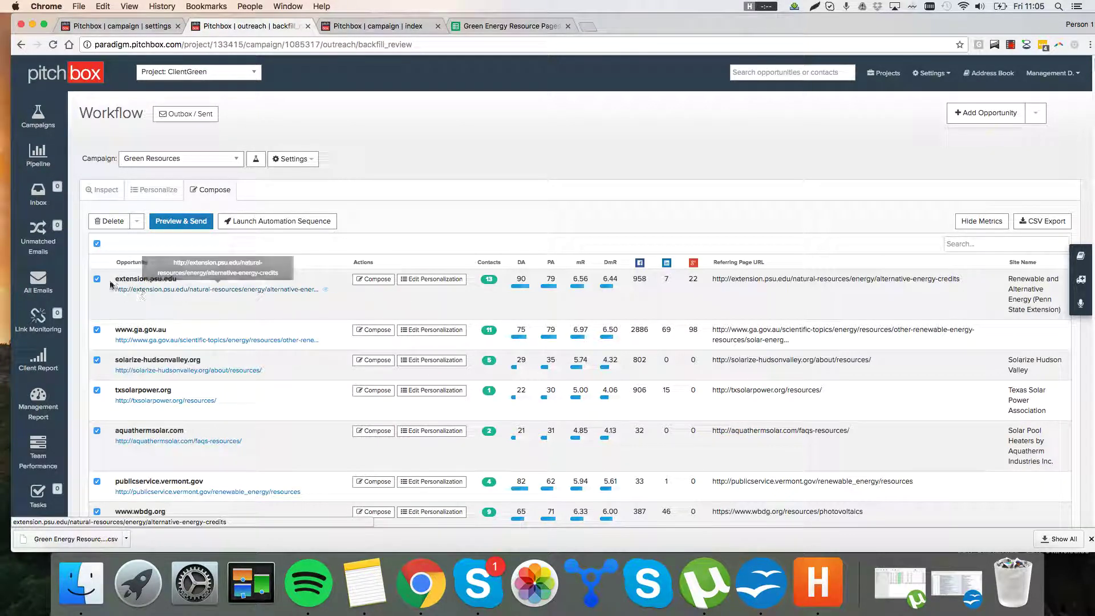
pyautogui.click(381, 280)
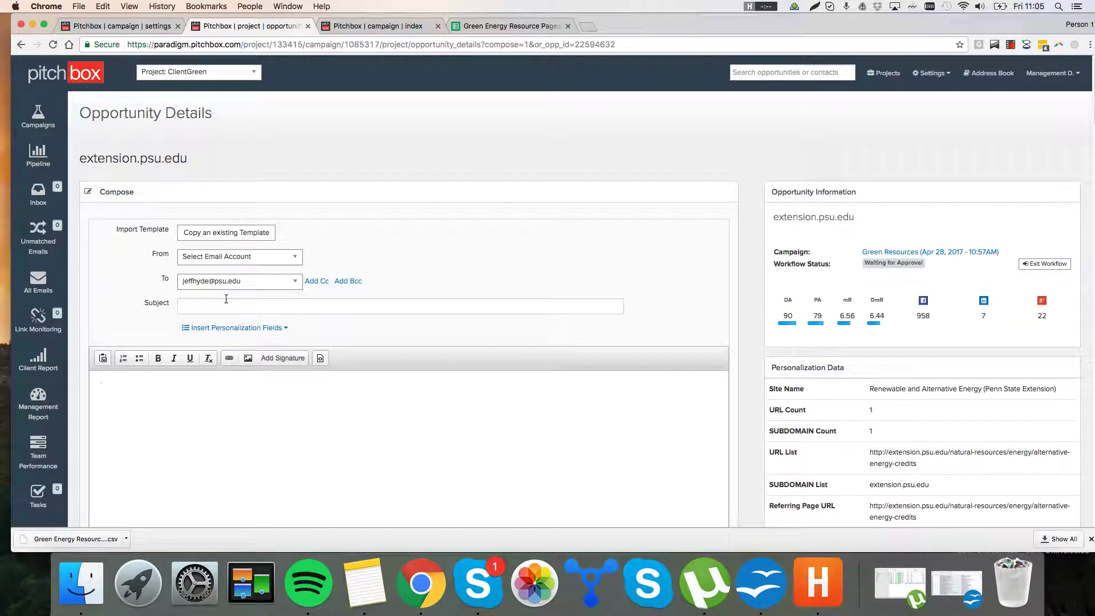
# Write a greeting and 'Love the site… recent article about frogs appealing', then return to the Compose list
pyautogui.scroll(-1, 212, 372)
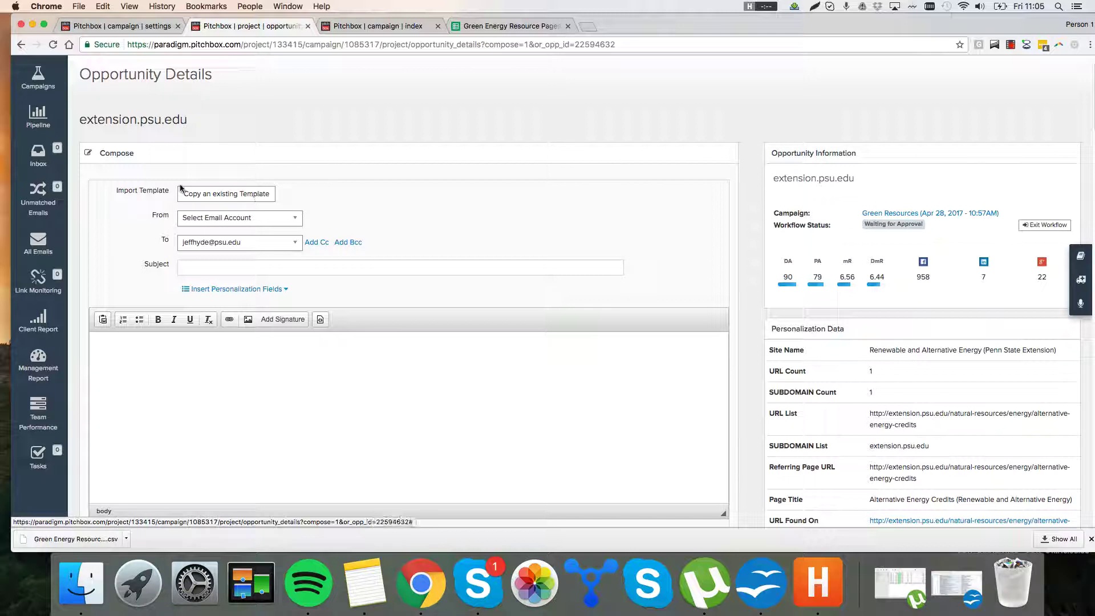
pyautogui.scroll(-1, 249, 329)
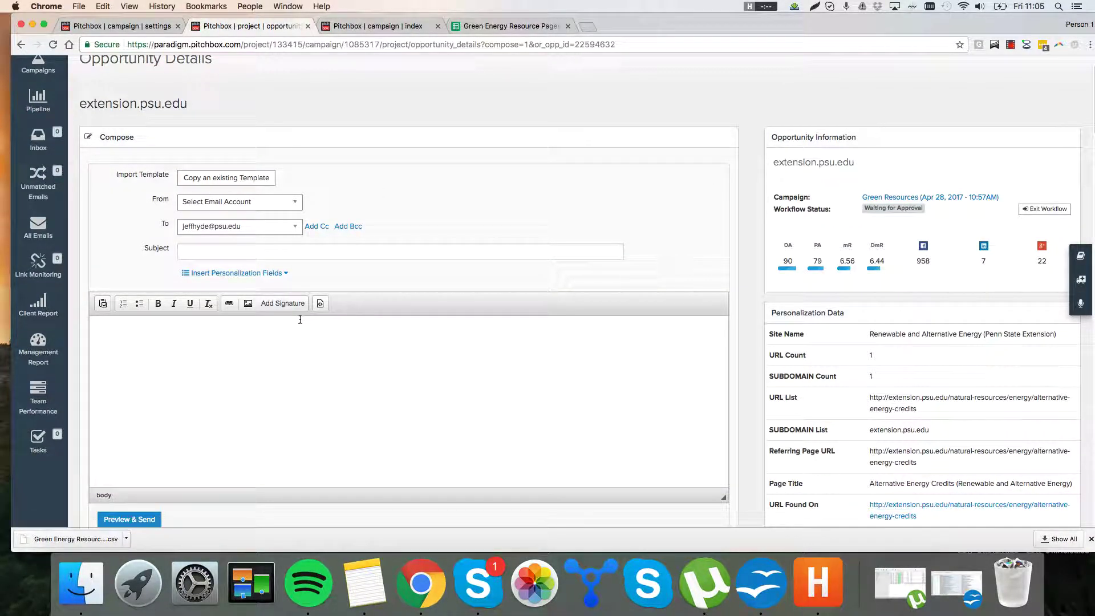
pyautogui.write('eff')
pyautogui.write(', Love the site')
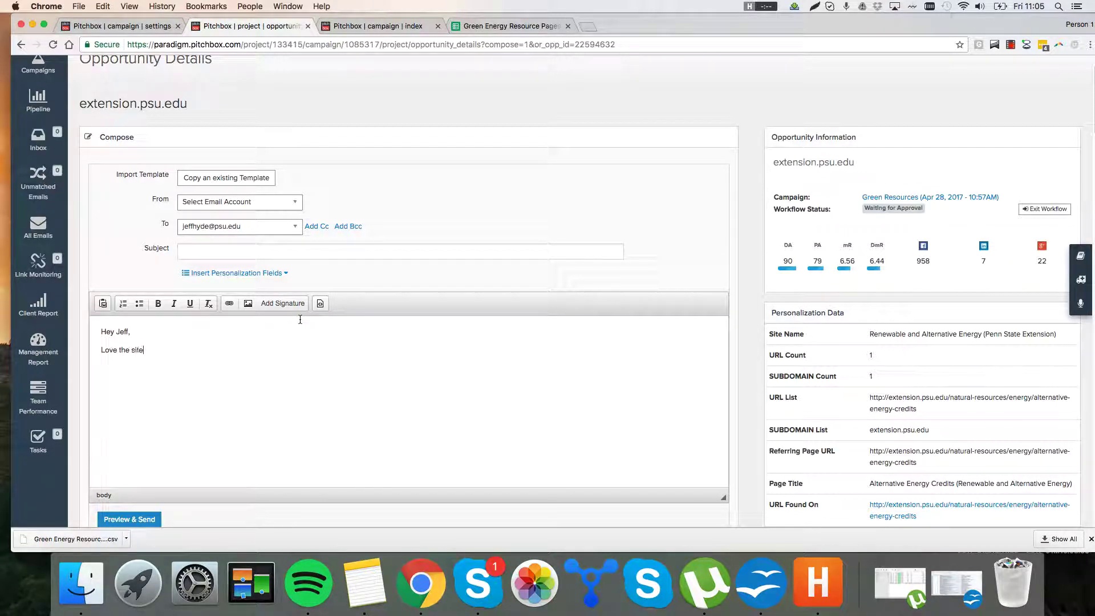
pyautogui.write(', in particularly I found your recent article about')
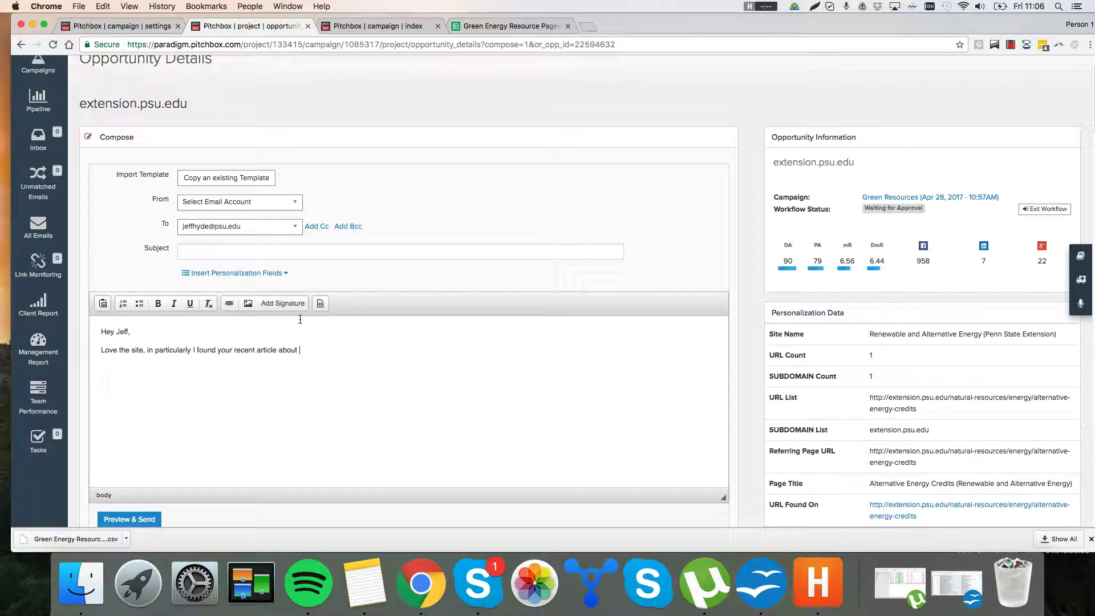
pyautogui.write(' frogs appealing.')
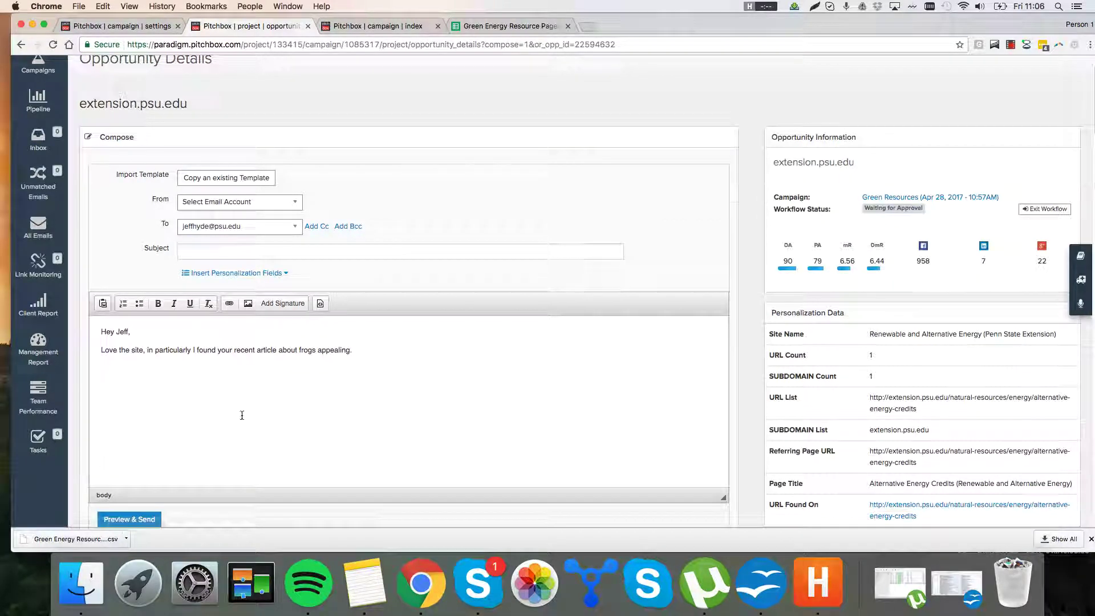
pyautogui.scroll(2, 300, 319)
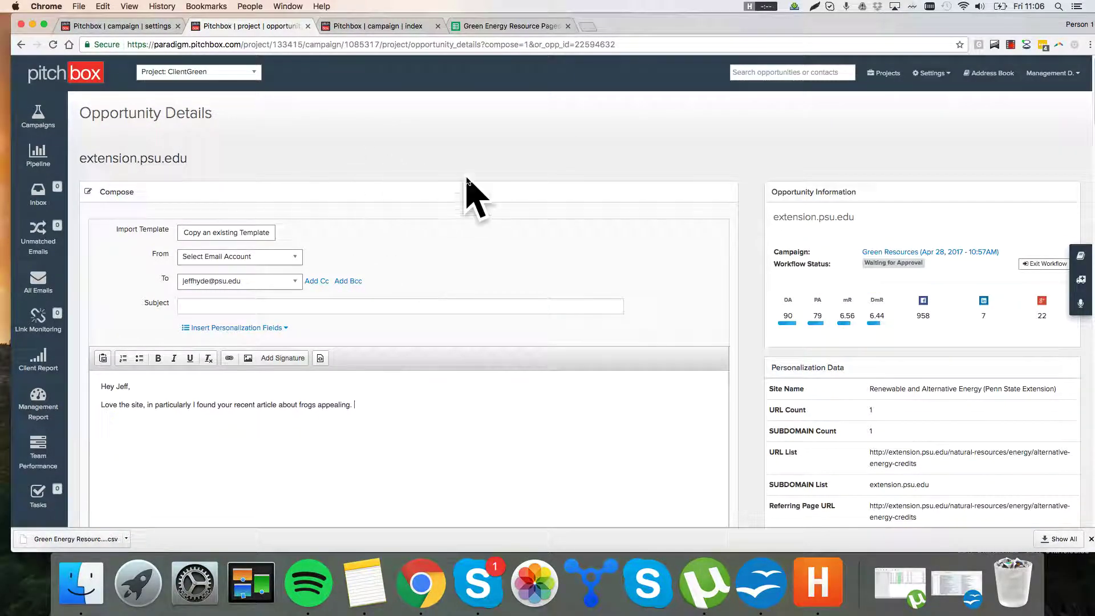
pyautogui.click(21, 45)
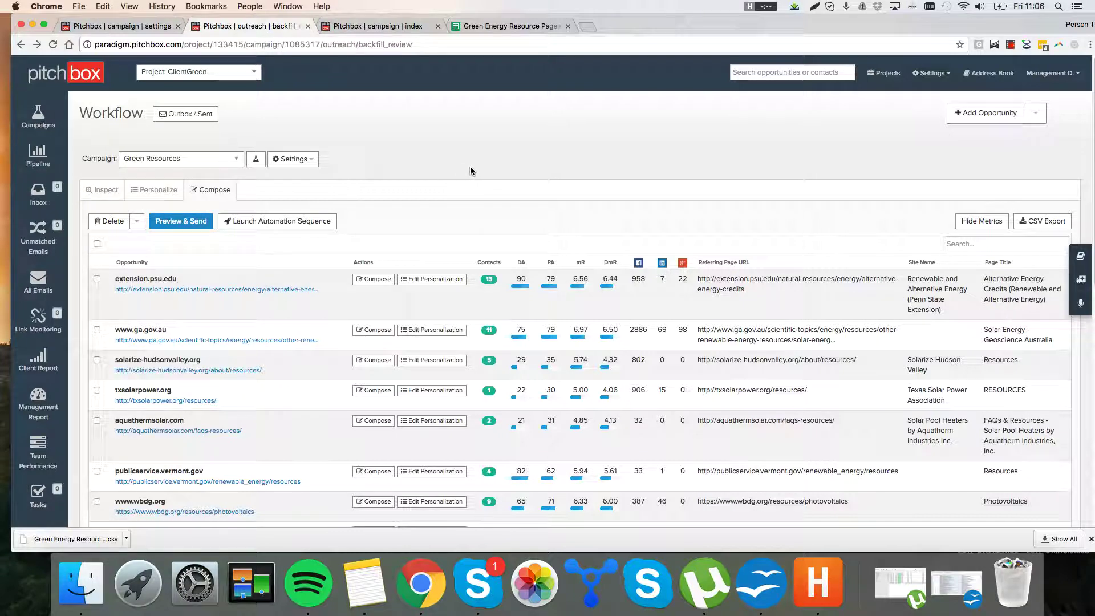
# Switch from the Pitchbox page back to the Pitchbox.odt notes in OpenOffice Writer
pyautogui.scroll(-2, 481, 153)
pyautogui.scroll(2, 481, 153)
pyautogui.rightClick(474, 170)
pyautogui.click(473, 168)
pyautogui.click(761, 582)
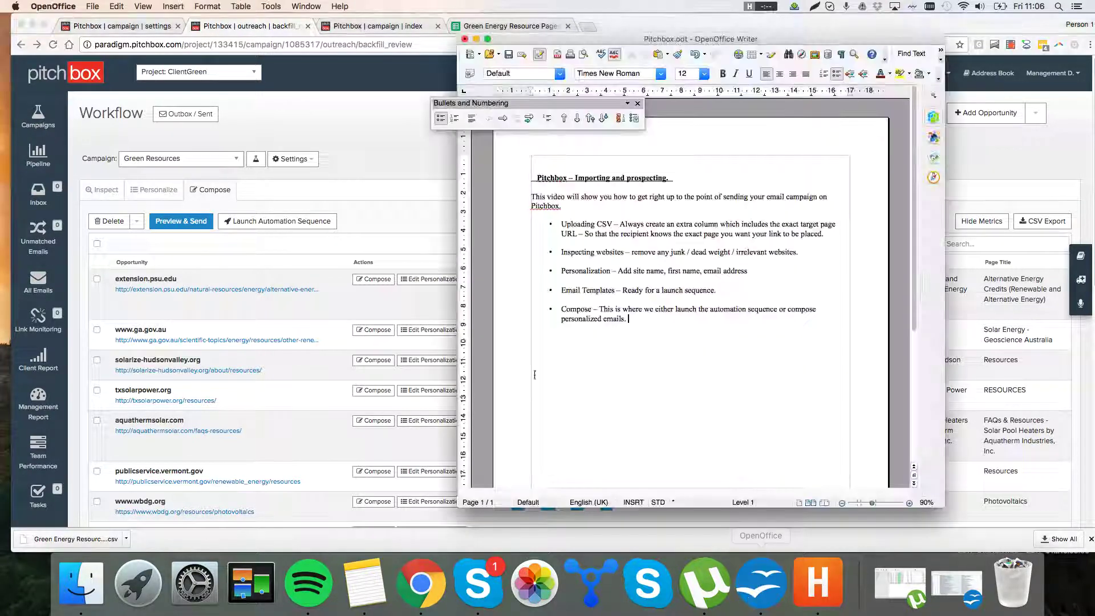